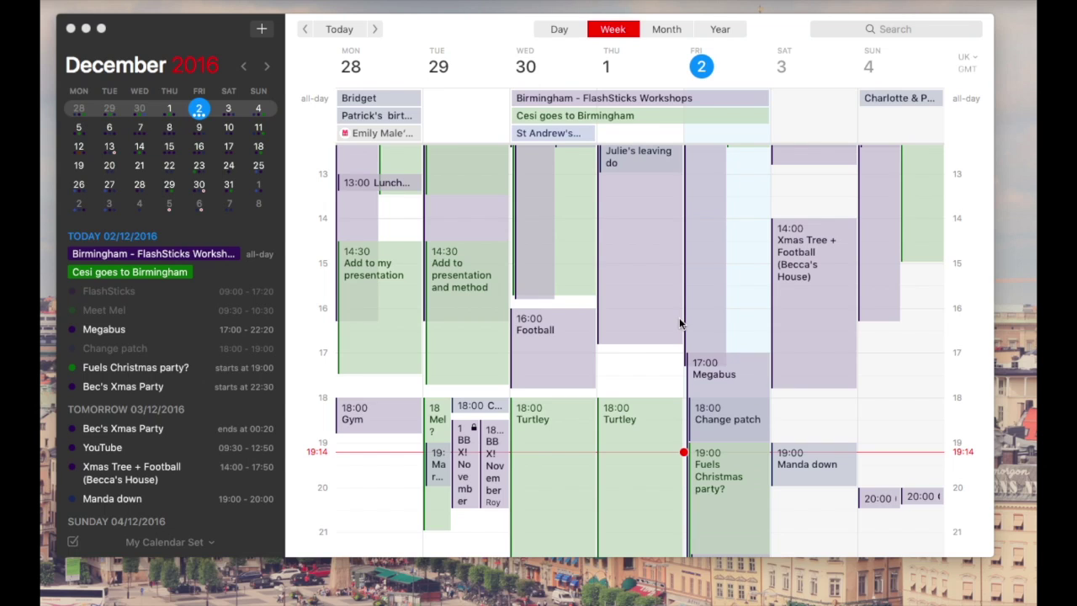
Step: Show today, Friday 2 December 2016, in the single-day view
left_click_drag(211, 270, 400, 162)
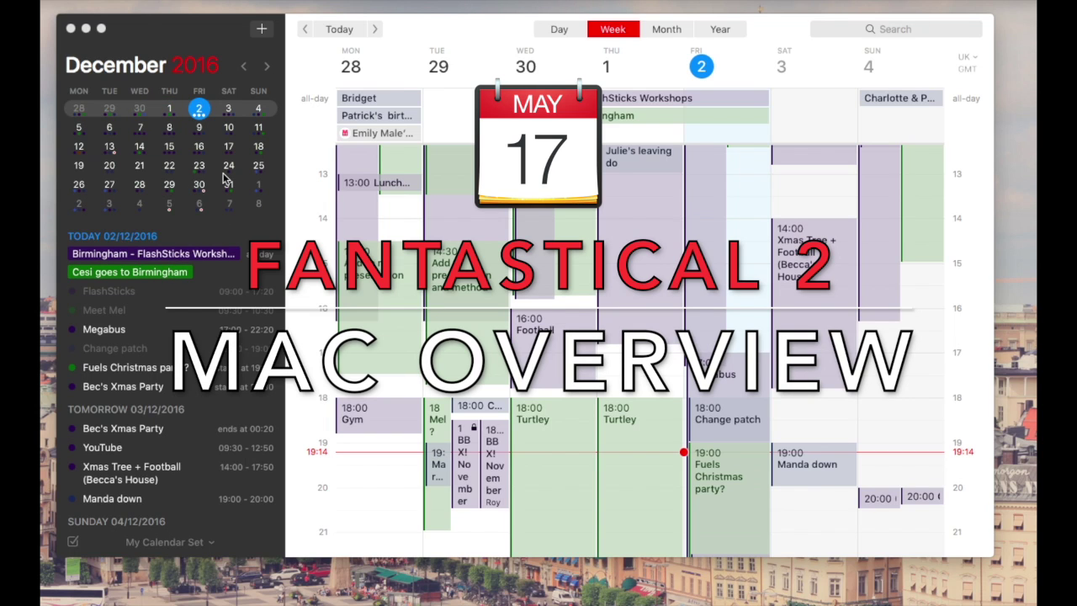
mouse_move(224, 175)
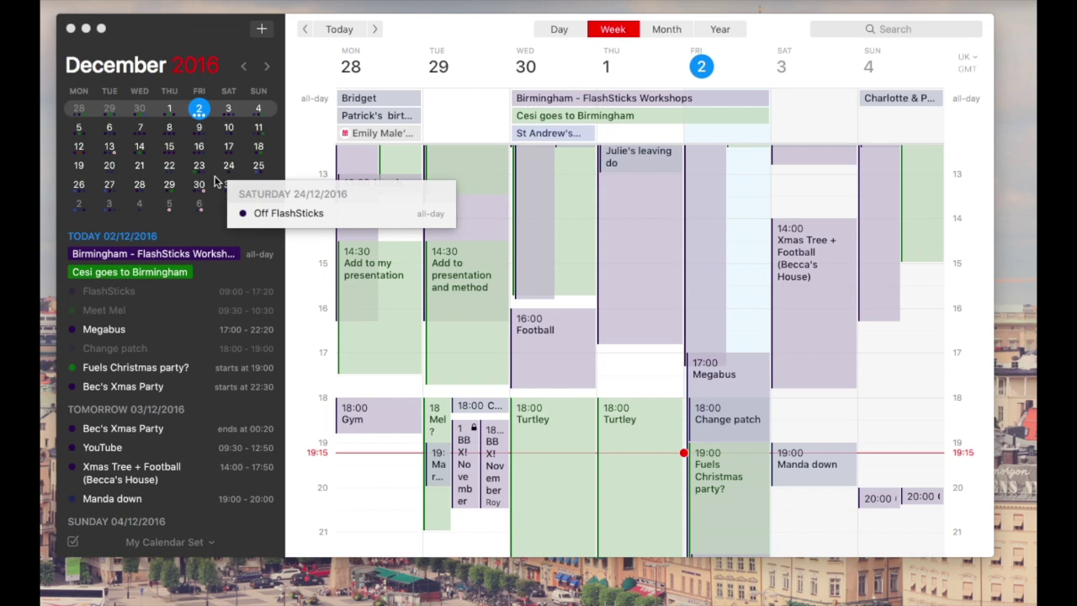
scroll(403, 288, "down", 5)
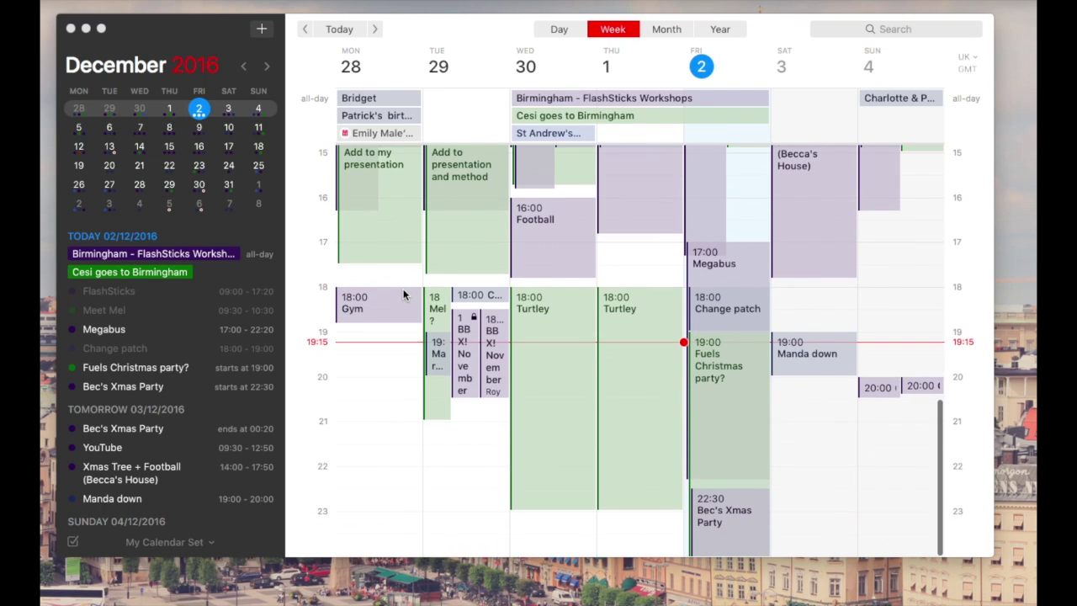
left_click(572, 30)
Step: Show Bec's Xmas Party details, then the Megabus event's details and its start hour
key("Tab")
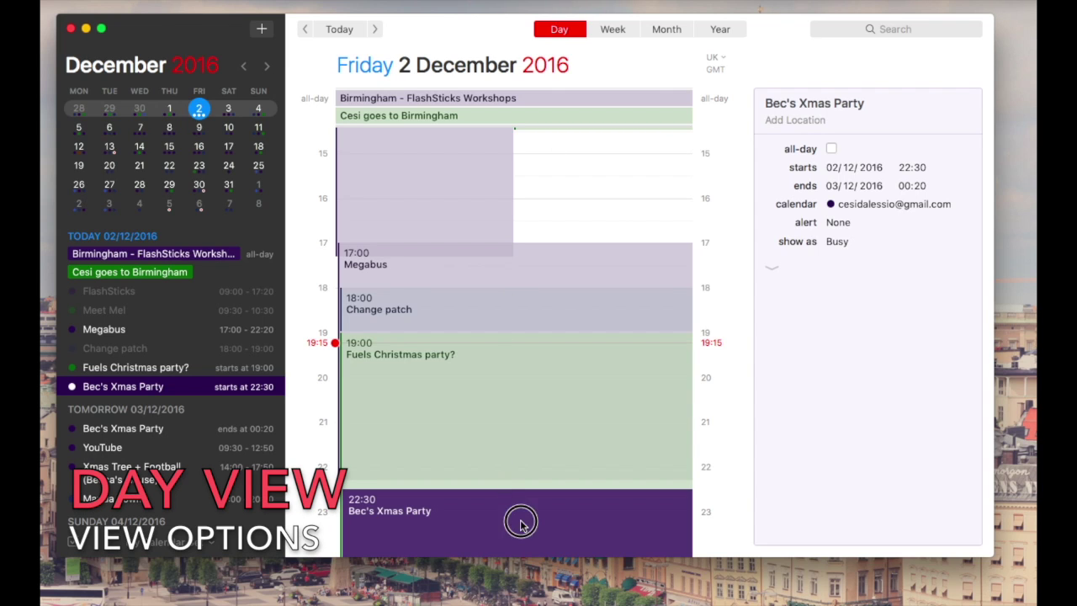
left_click(489, 257)
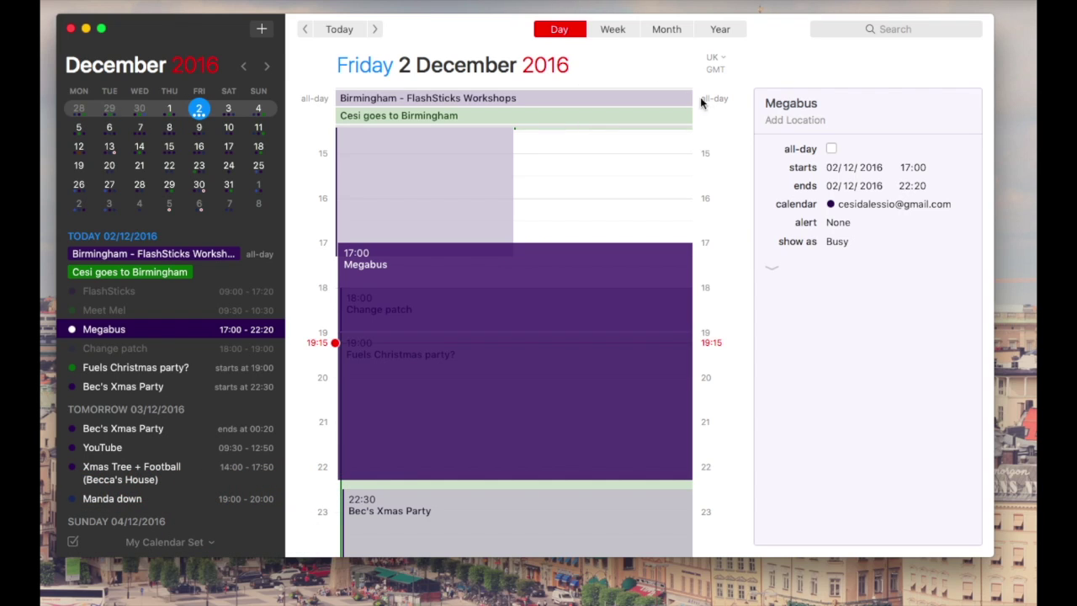
left_click(906, 167)
left_click(883, 340)
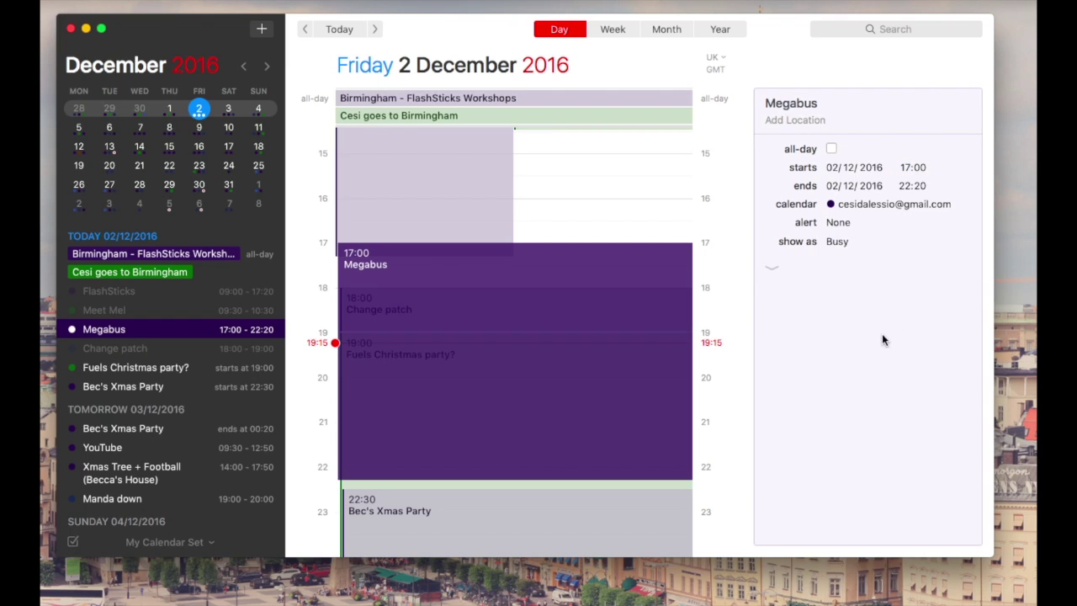
Step: Check the Change patch event's options, return to Megabus's details, and switch to week view
right_click(498, 319)
left_click(492, 301)
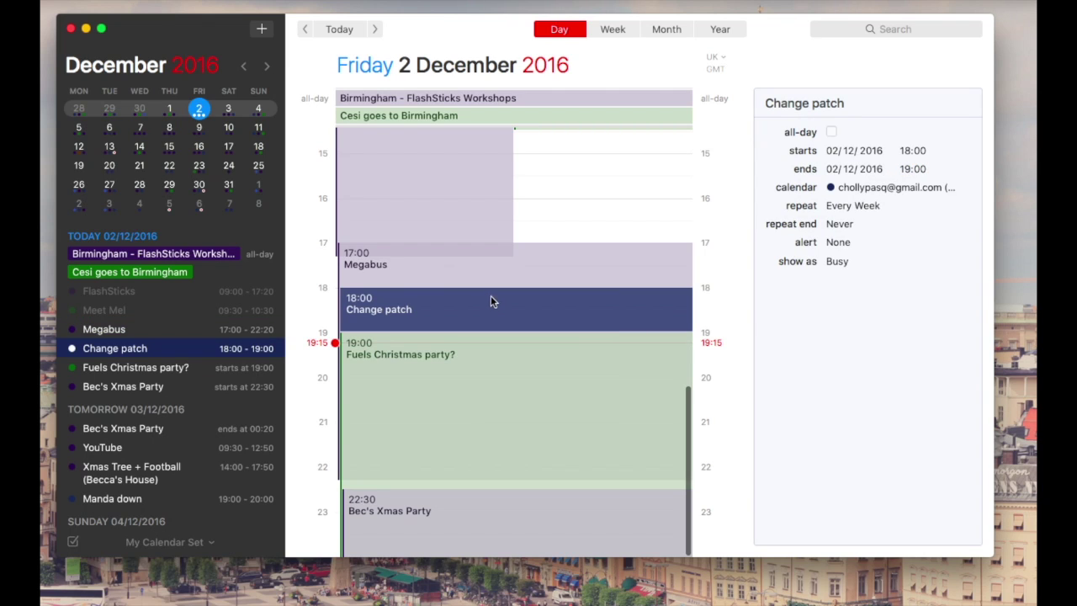
left_click(534, 267)
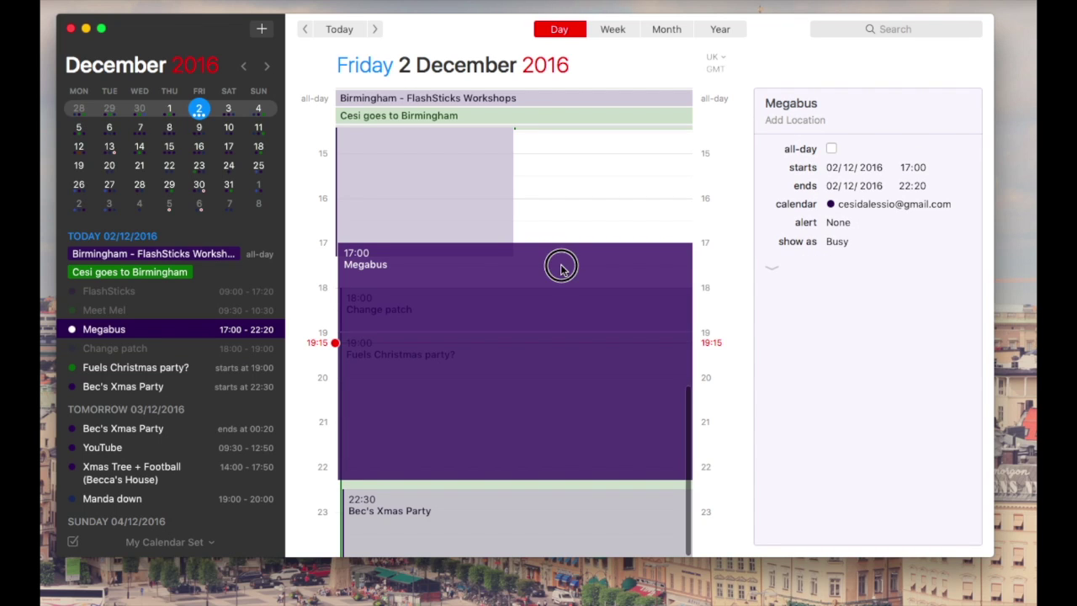
scroll(562, 267, "up", 1)
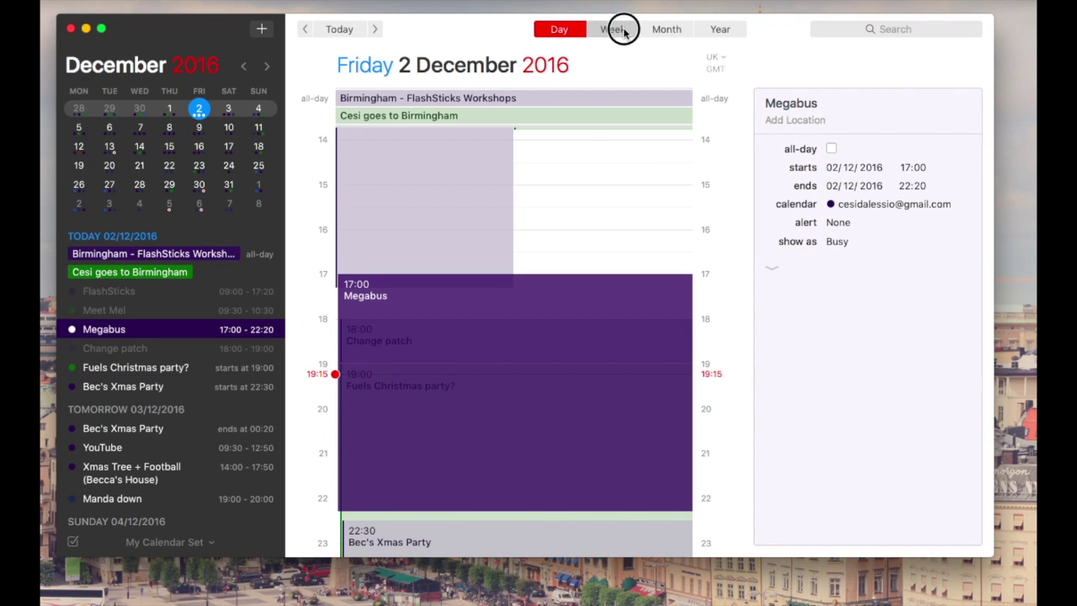
left_click(613, 30)
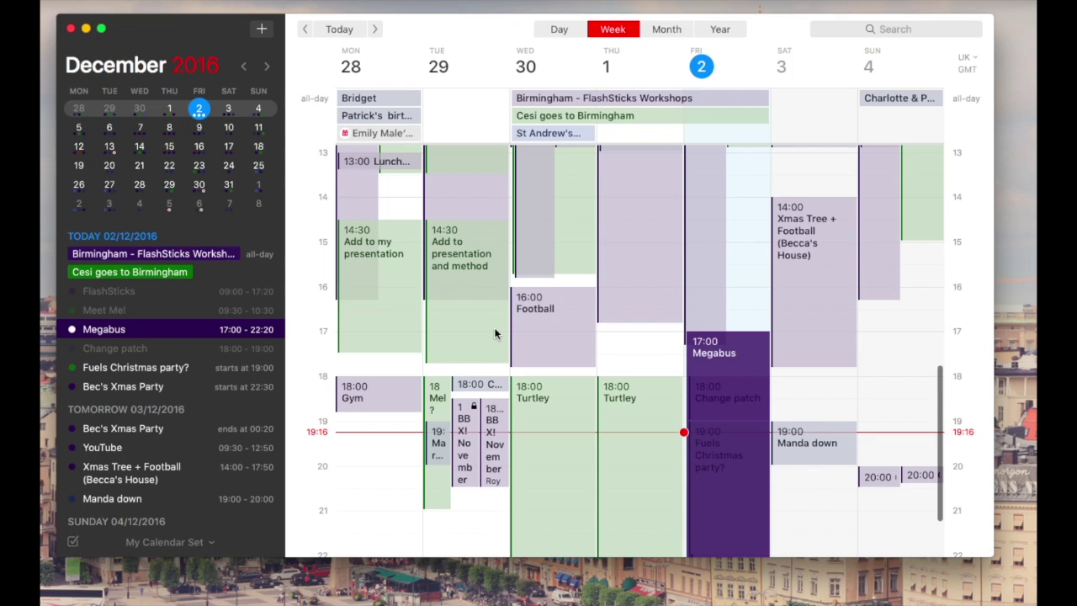
Step: Select the Fuels Christmas party and Friday's Megabus events in the week grid
scroll(494, 334, "down", 1)
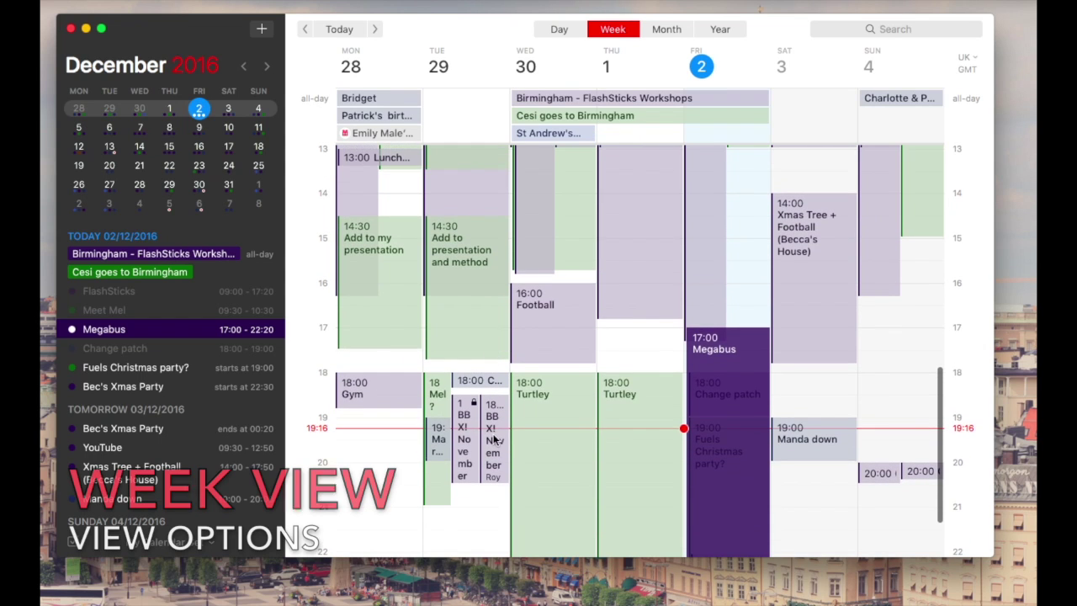
scroll(741, 435, "down", 2)
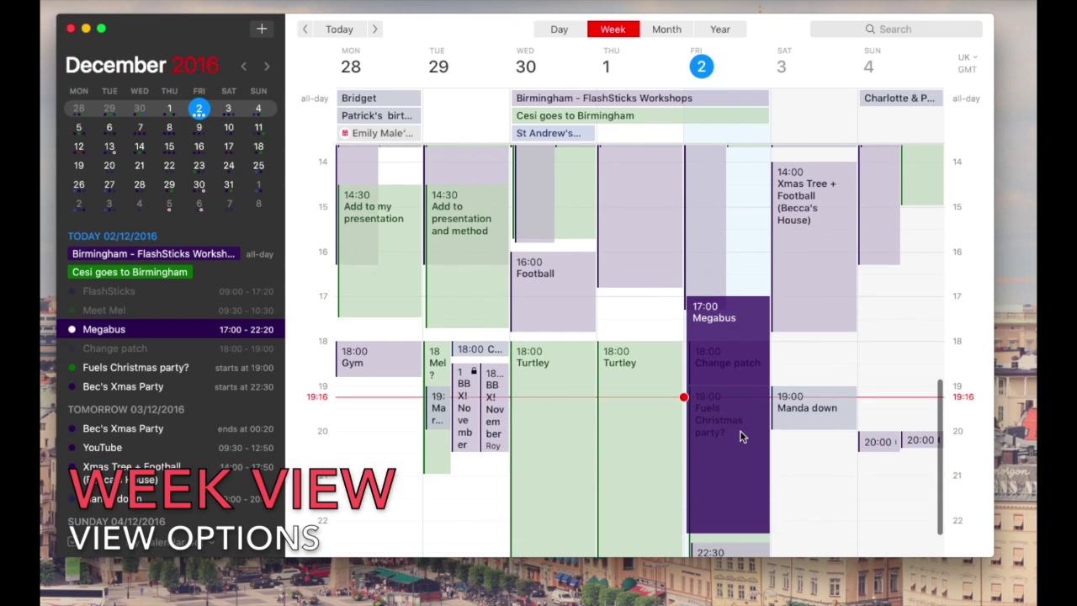
left_click(741, 435)
left_click(732, 321)
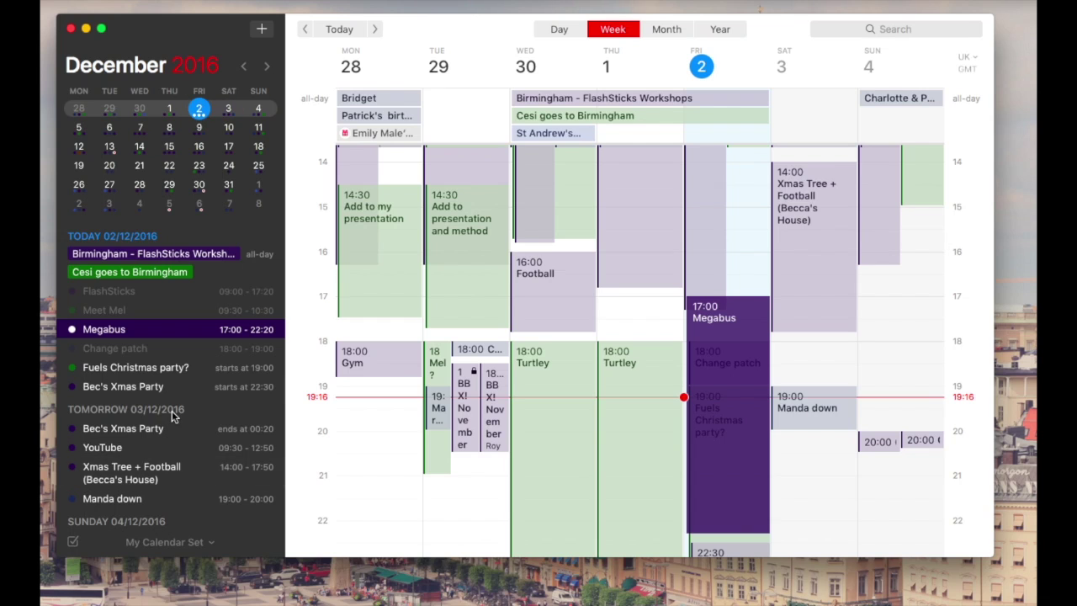
Step: Browse the week grid and sidebar list, then move to the month view
scroll(173, 417, "down", 3)
scroll(173, 416, "down", 5)
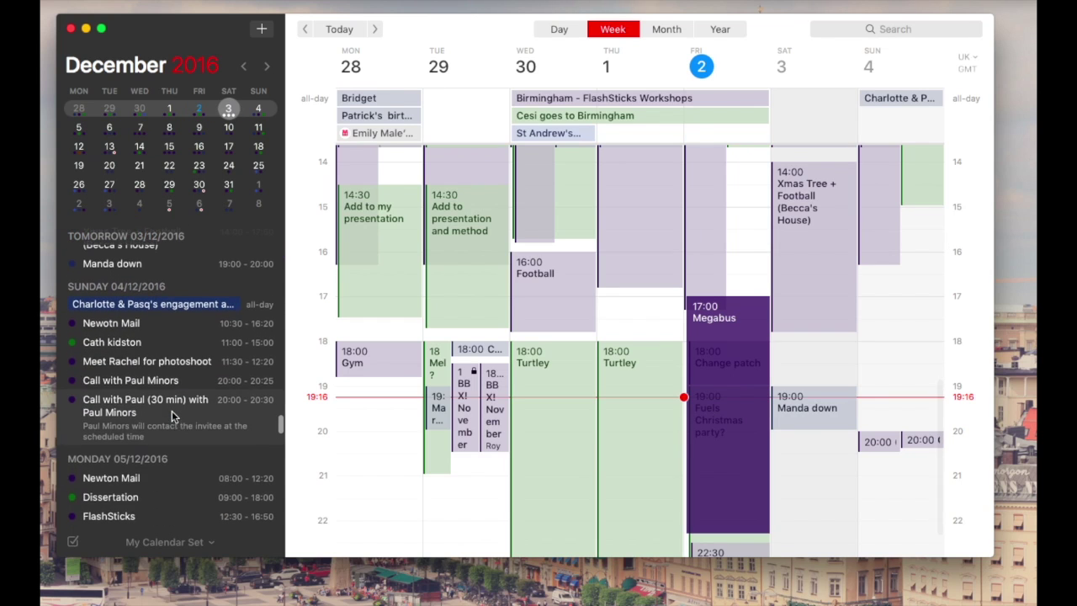
scroll(172, 417, "up", 4)
scroll(173, 417, "down", 4)
scroll(173, 417, "up", 5)
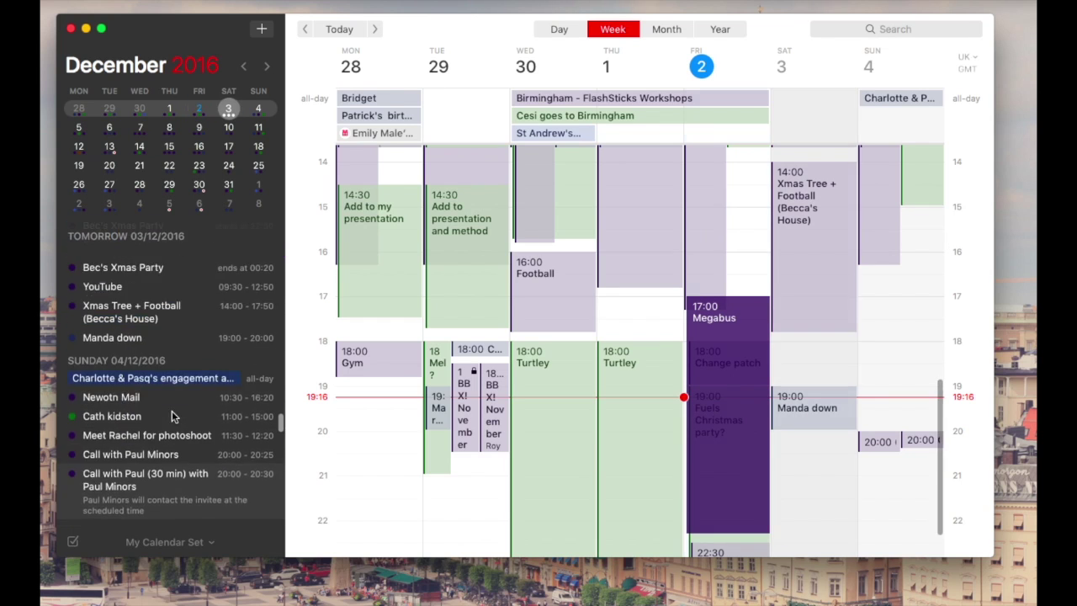
scroll(172, 414, "up", 1)
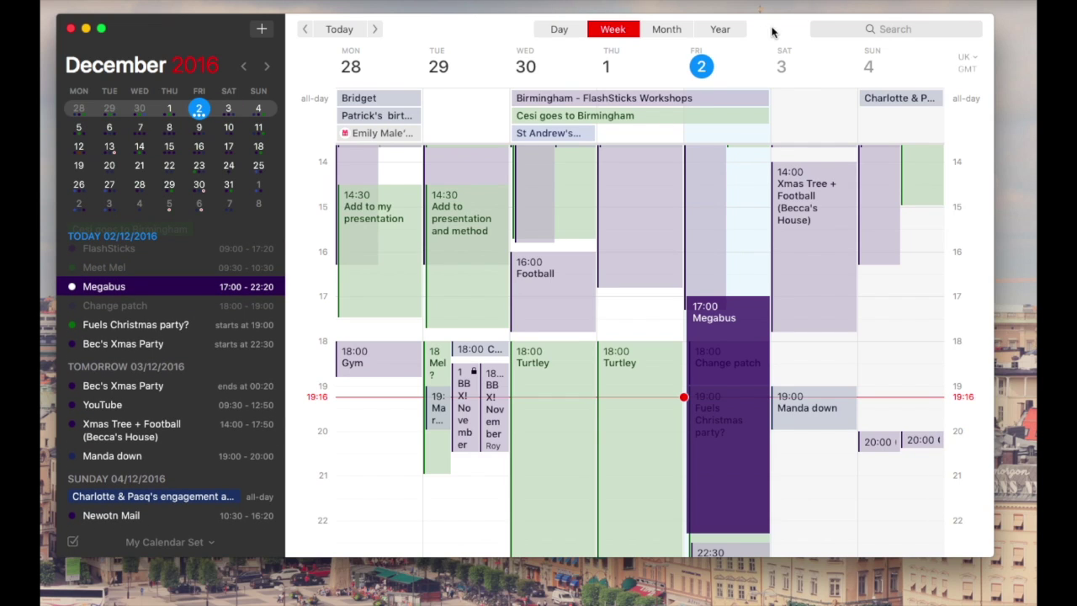
scroll(792, 291, "up", 5)
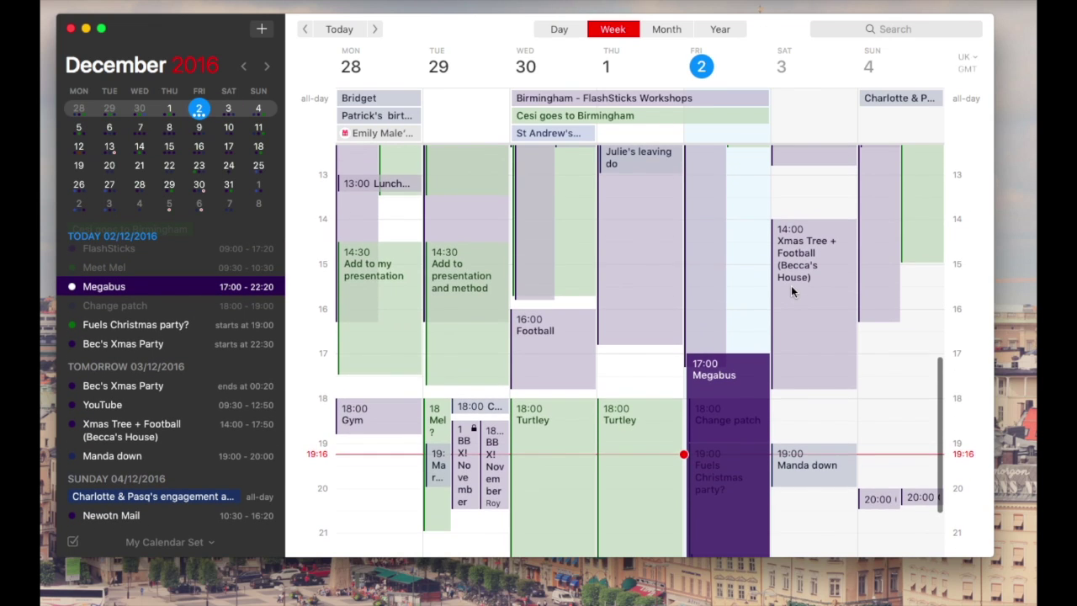
scroll(791, 291, "down", 5)
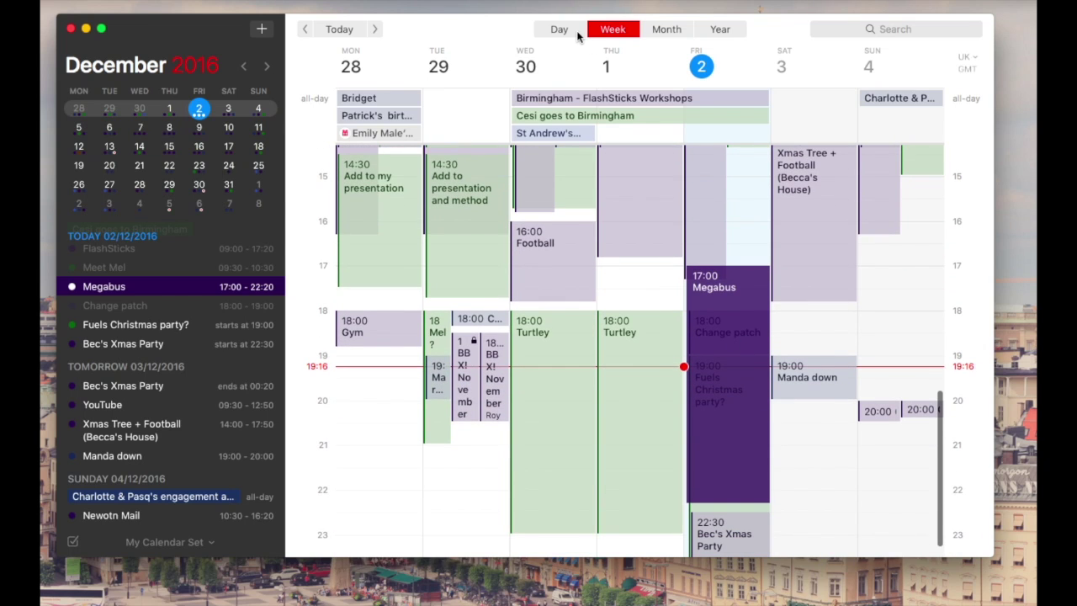
left_click(663, 30)
Step: In month view, select Thursday 8's Newton Mail, then 27 October's FlashSticks event
left_click(662, 30)
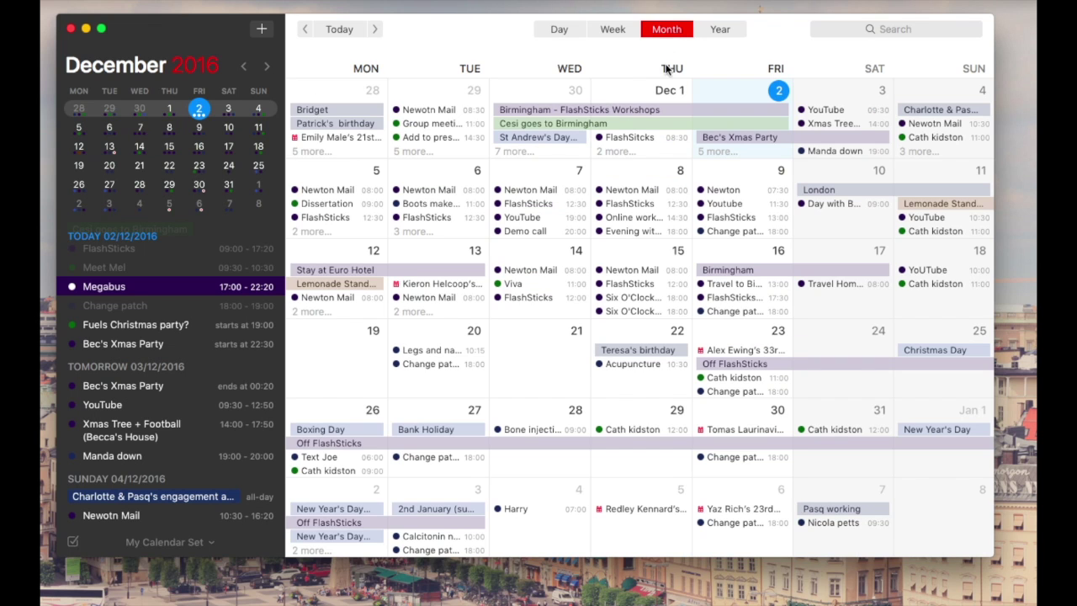
left_click(623, 191)
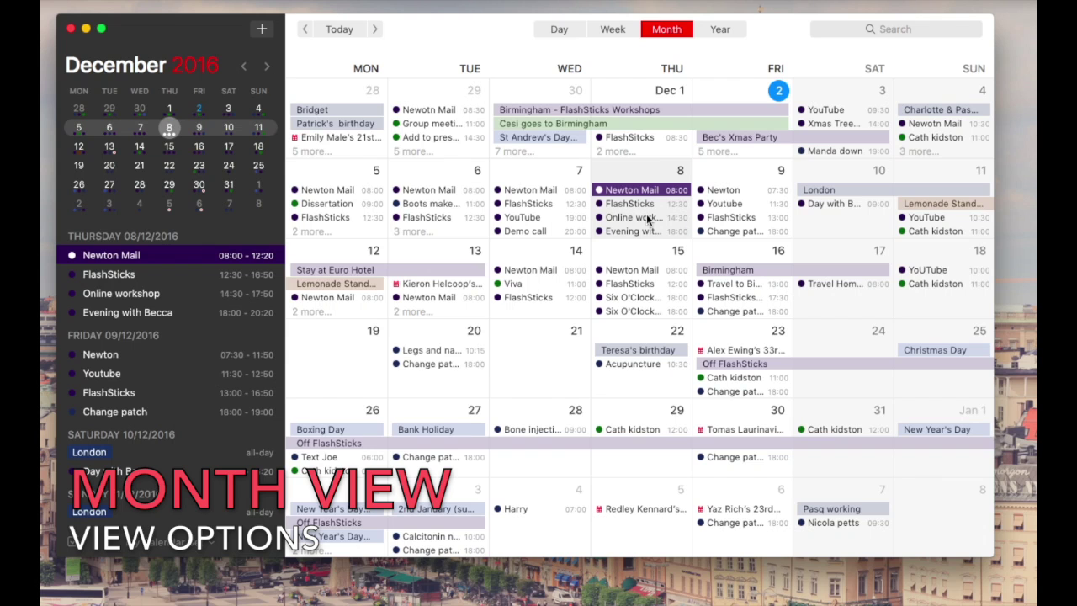
scroll(648, 221, "up", 5)
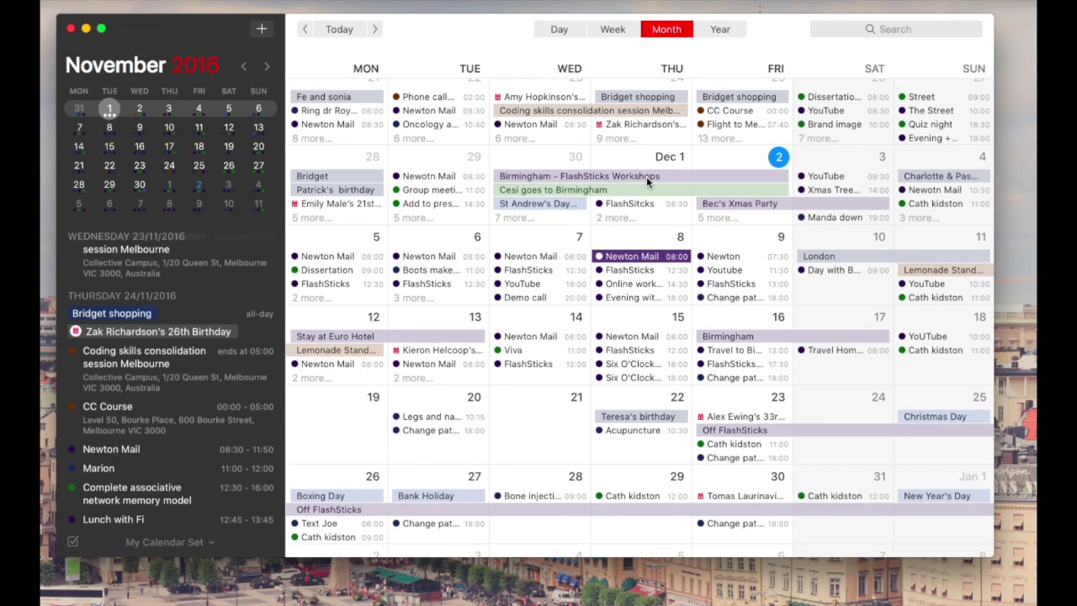
scroll(647, 181, "up", 5)
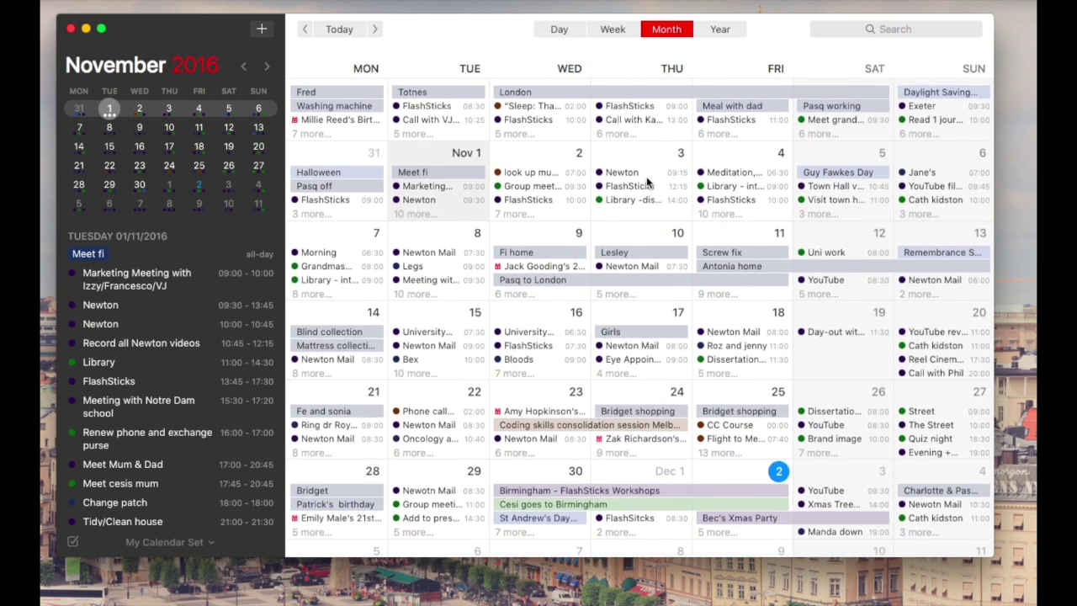
scroll(646, 180, "down", 2)
scroll(646, 181, "up", 2)
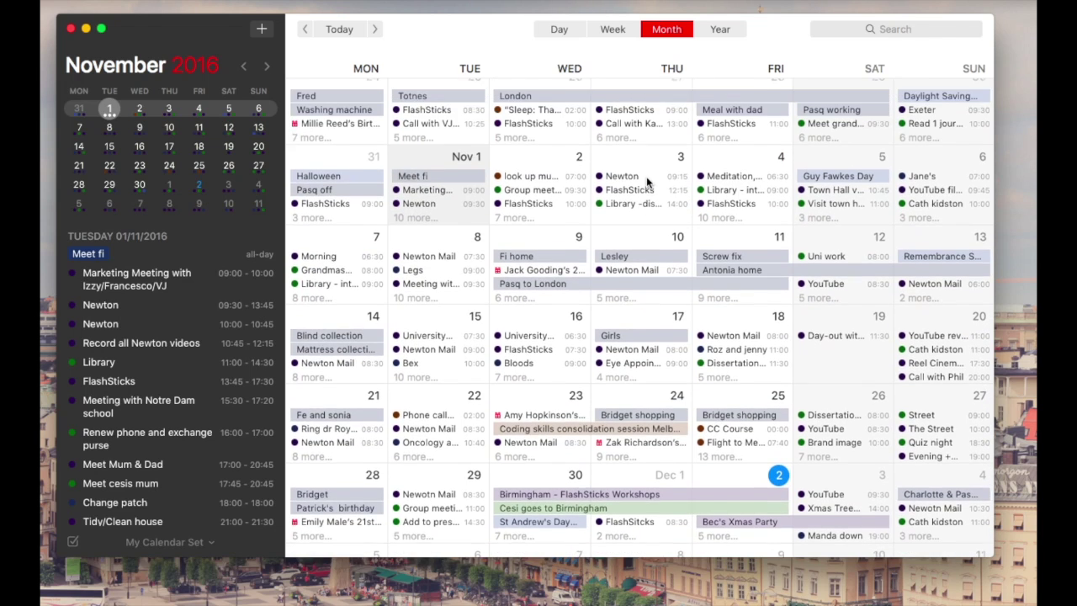
left_click(635, 125)
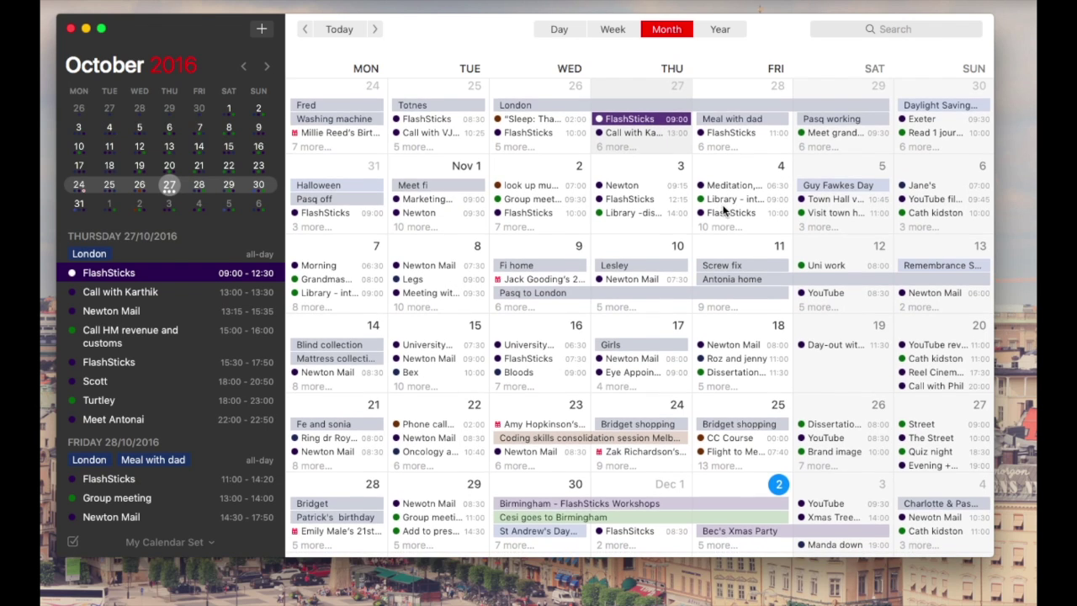
Step: Show Tuesday 1 November's agenda and select Friday 4's Meditation event
key("Right")
key("Right")
key("Right")
key("Right")
key("Right")
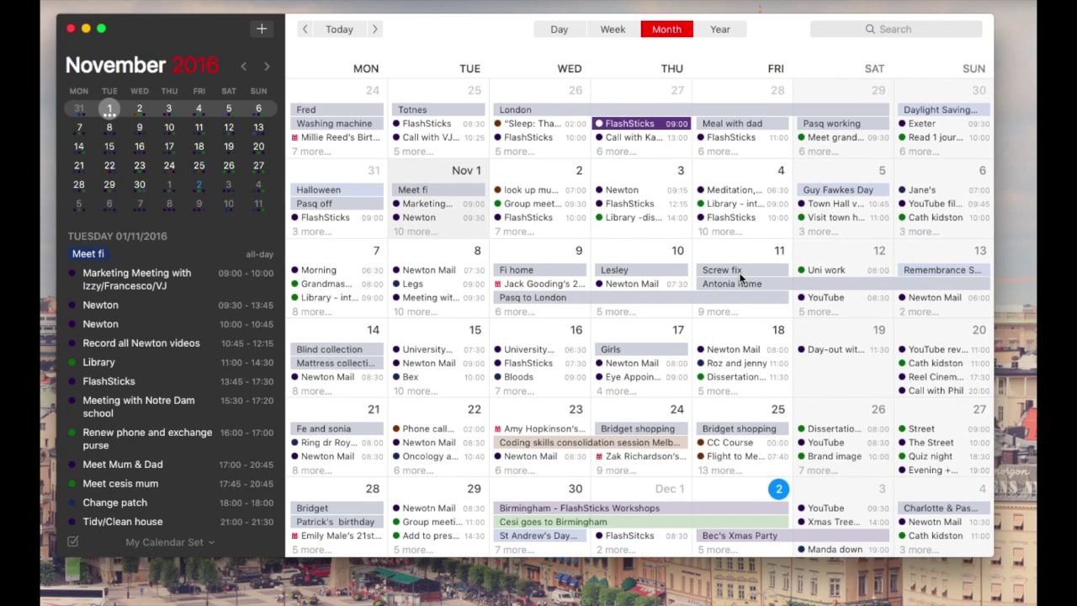
left_click(729, 191)
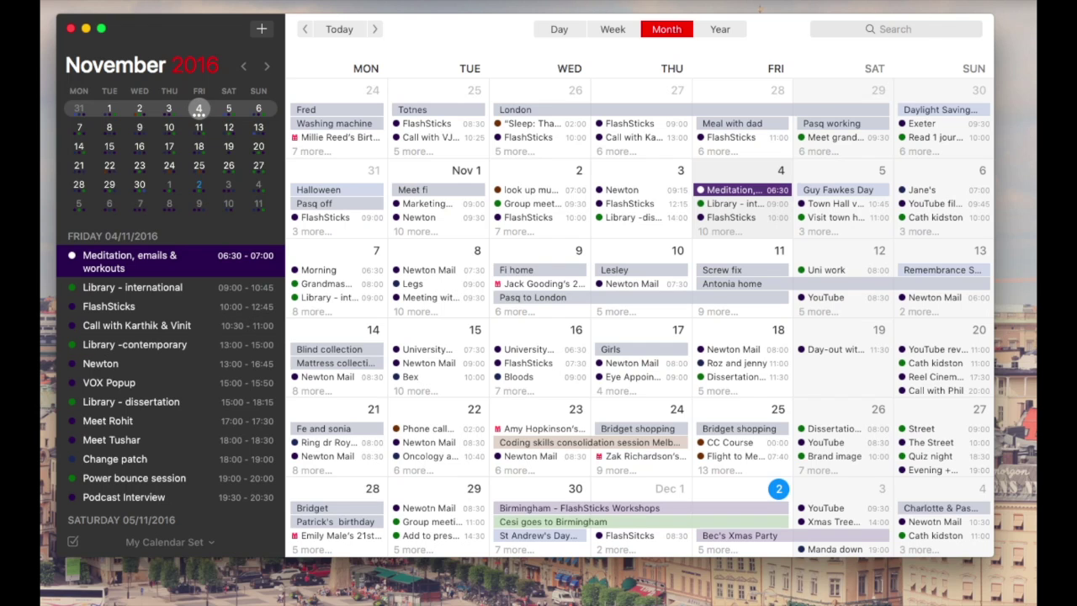
left_click(728, 29)
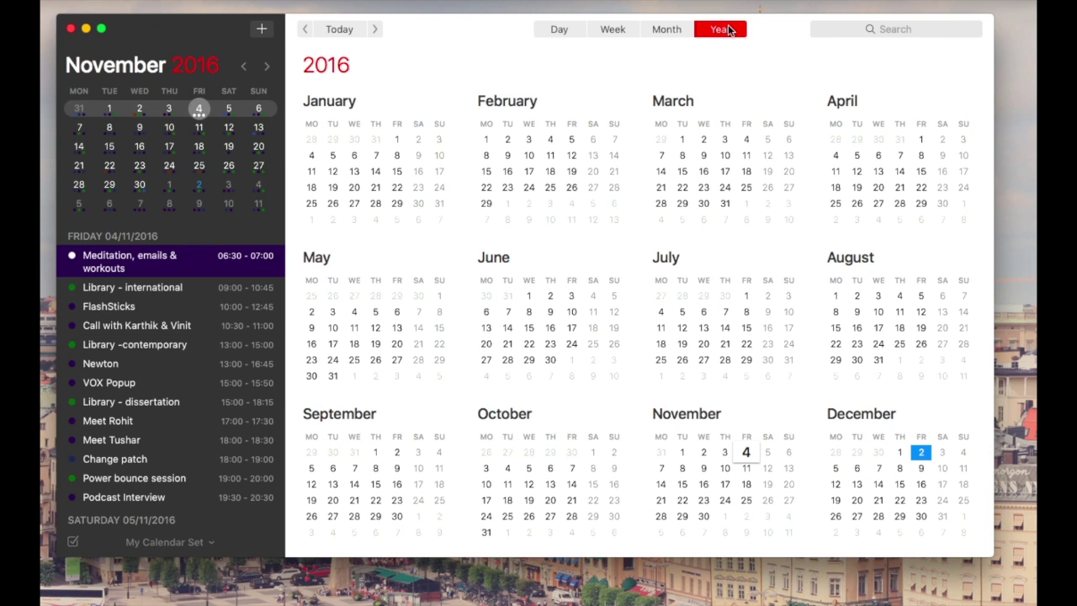
Step: Browse the 2016 year overview with its yellow-to-red busy-day heat map
scroll(715, 339, "down", 3)
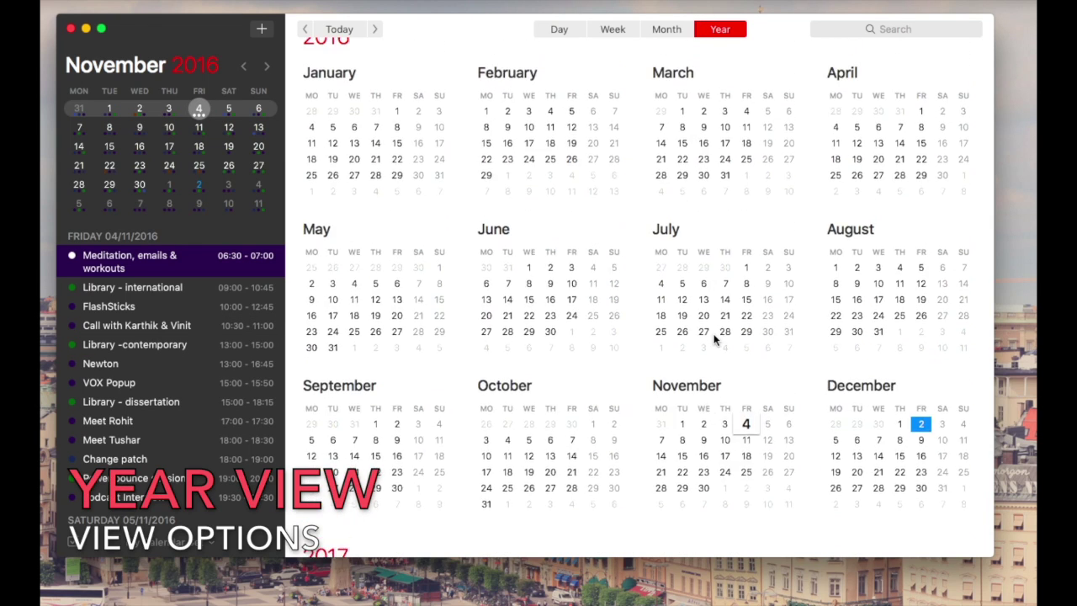
scroll(714, 339, "down", 5)
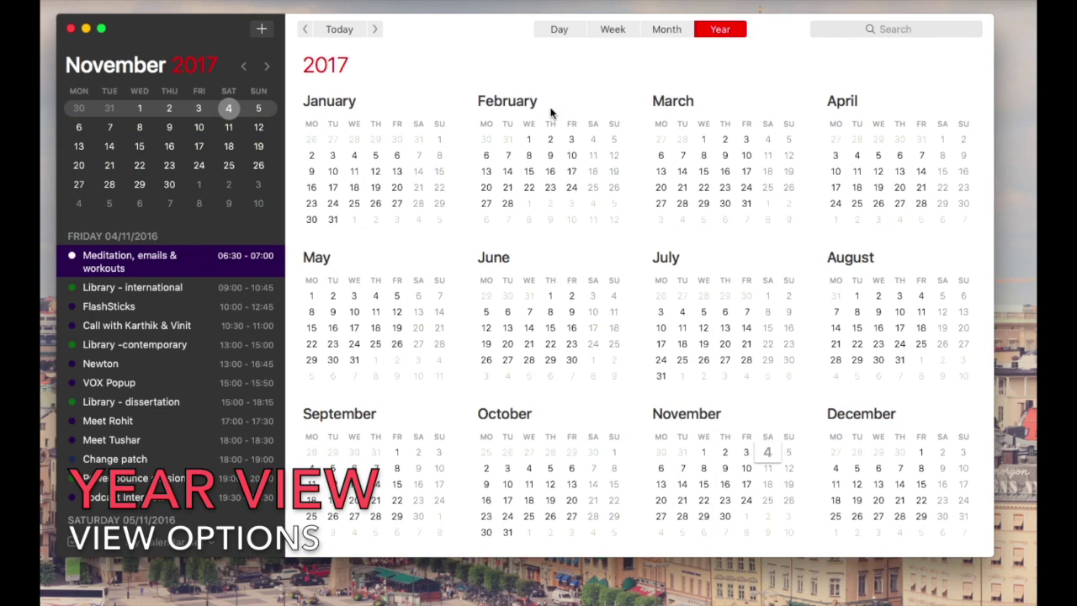
scroll(656, 344, "up", 5)
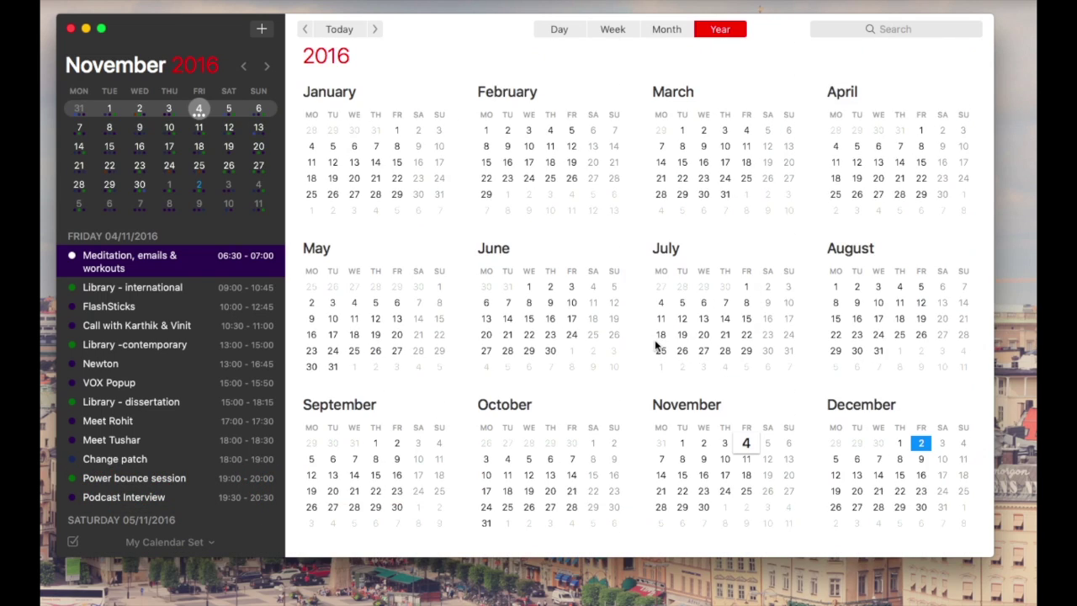
left_click(875, 32)
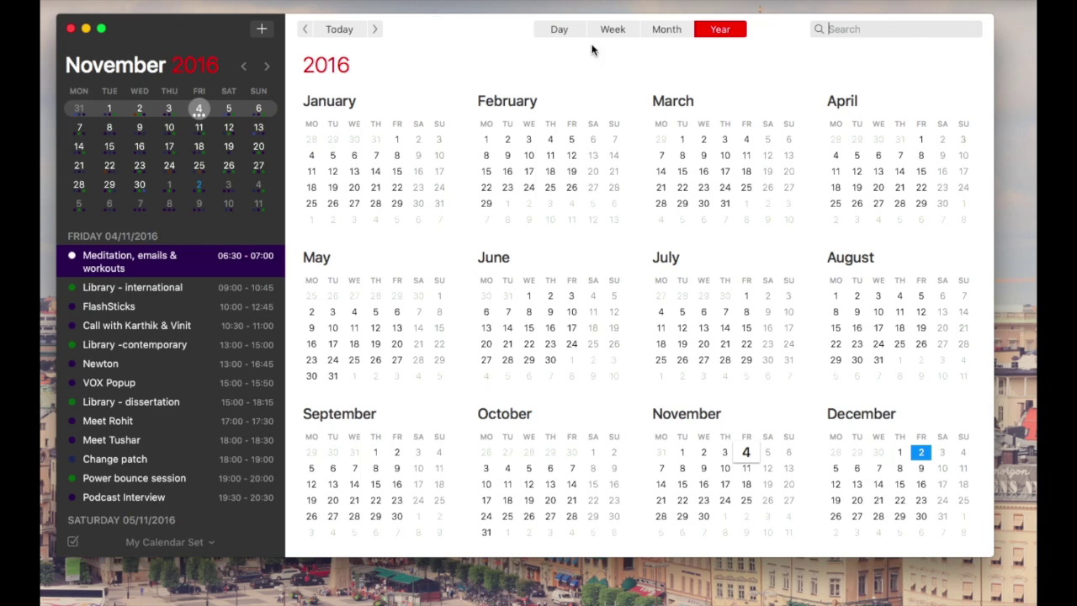
left_click(718, 32)
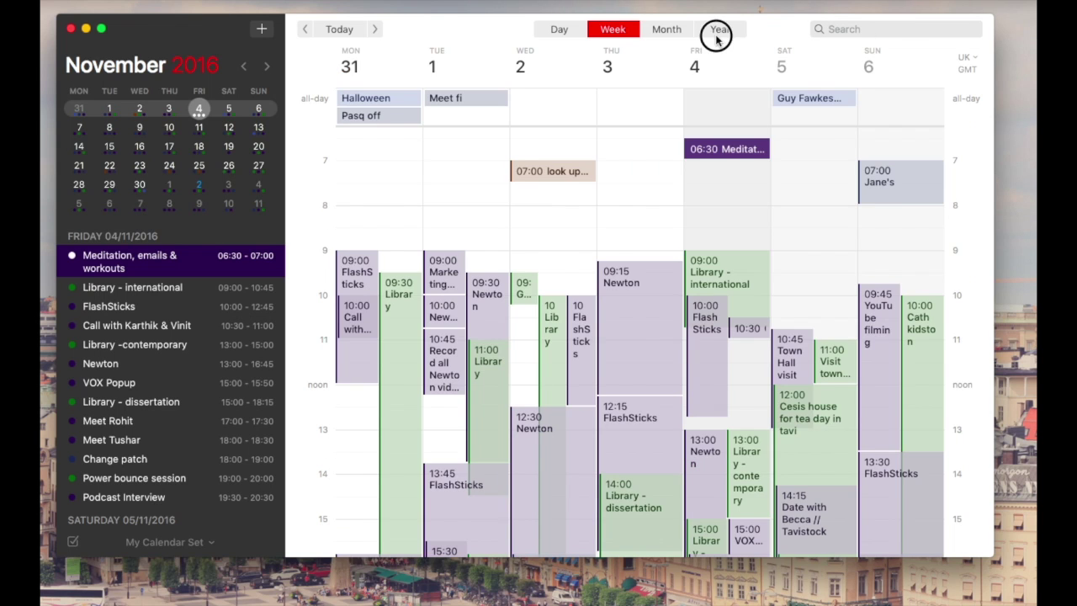
Step: Show the events of 26 April 2016 from the year grid
left_click(716, 33)
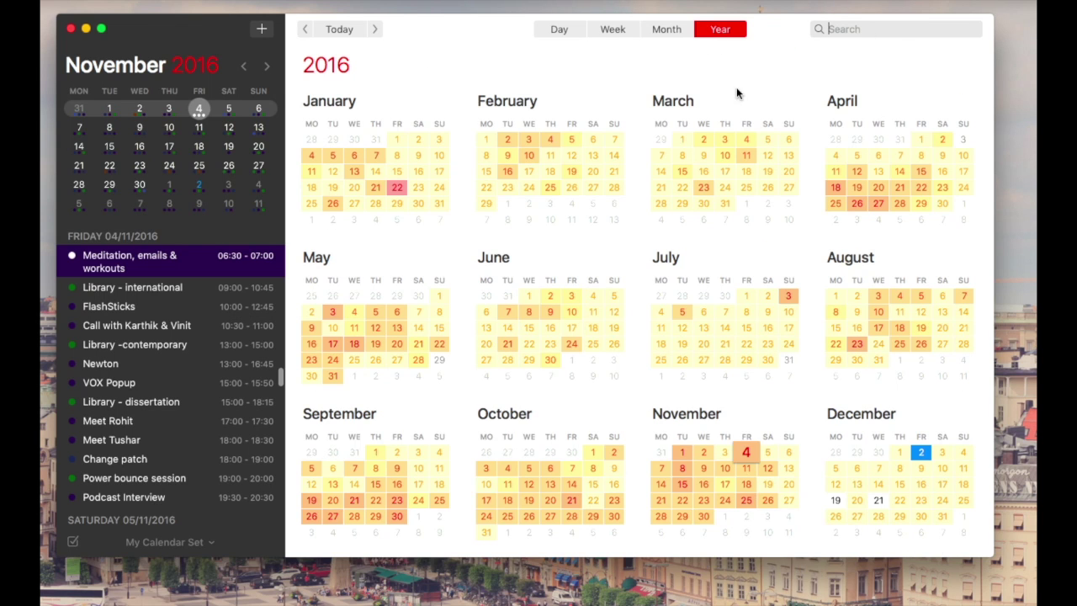
scroll(761, 430, "down", 1)
left_click(856, 204)
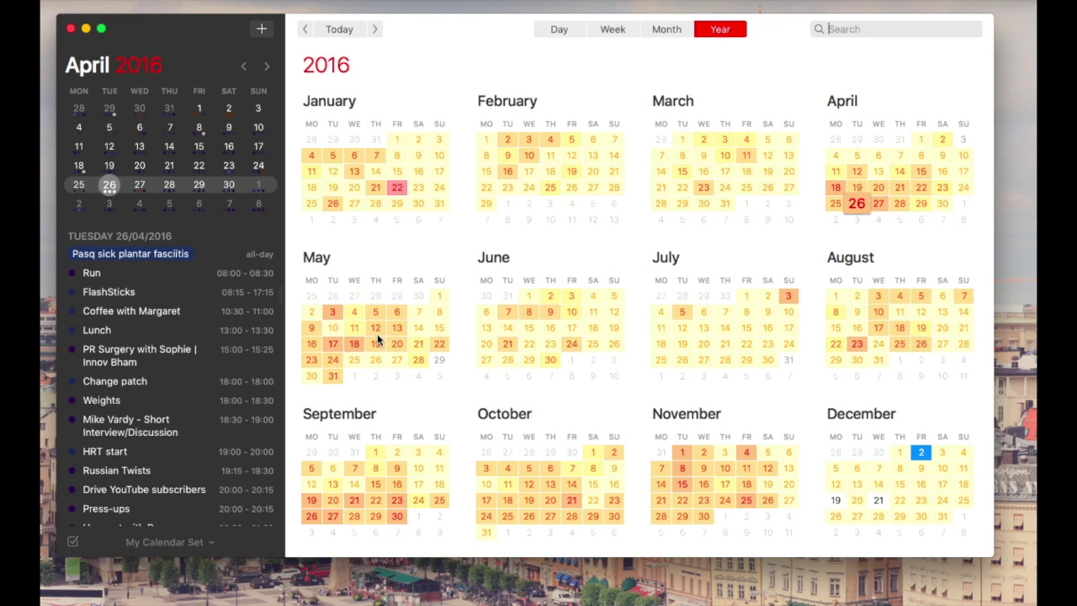
scroll(166, 424, "down", 3)
scroll(177, 446, "up", 3)
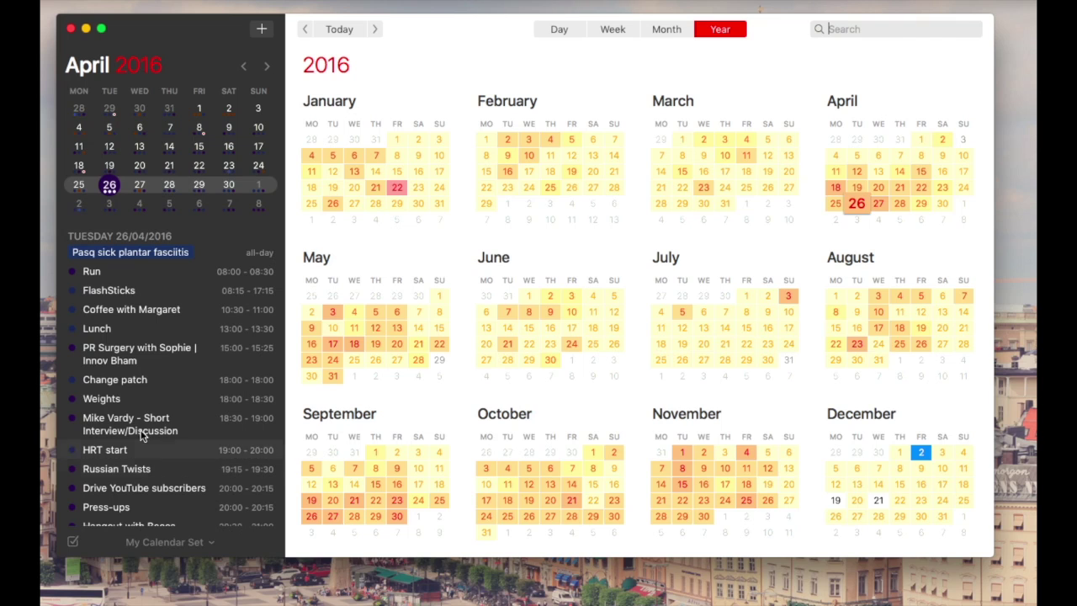
Step: Search for 'megabus' to list every Megabus event beside the week view
scroll(221, 373, "down", 3)
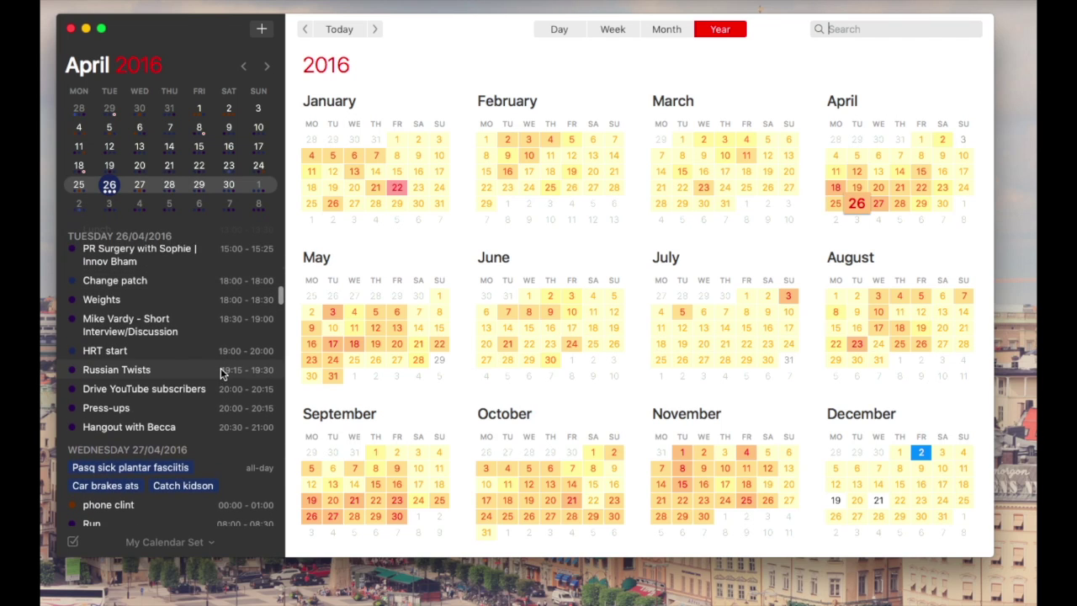
scroll(221, 373, "down", 7)
scroll(220, 373, "down", 1)
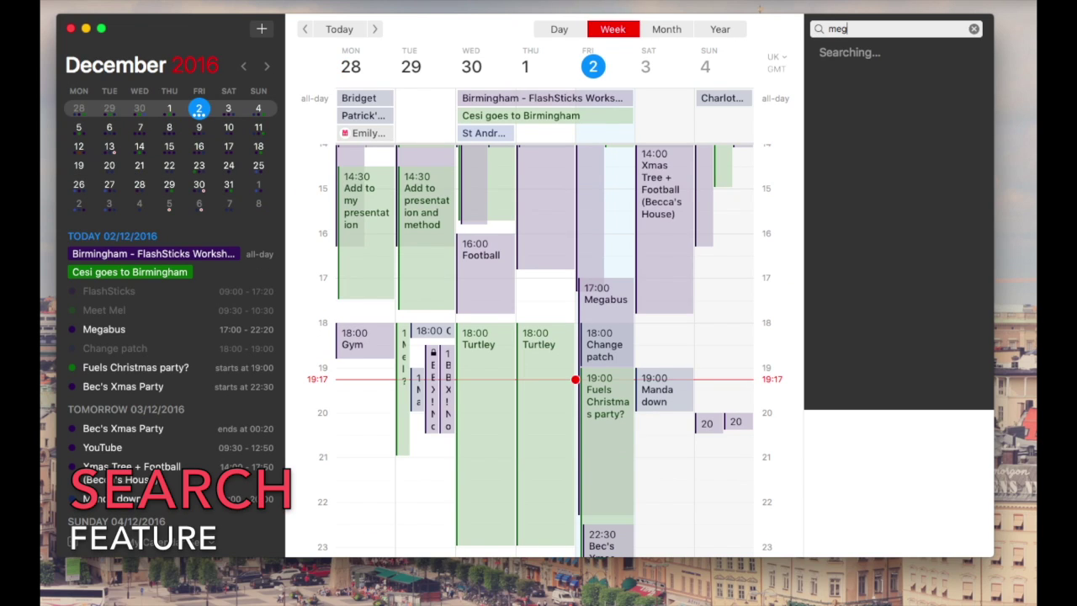
type("abus")
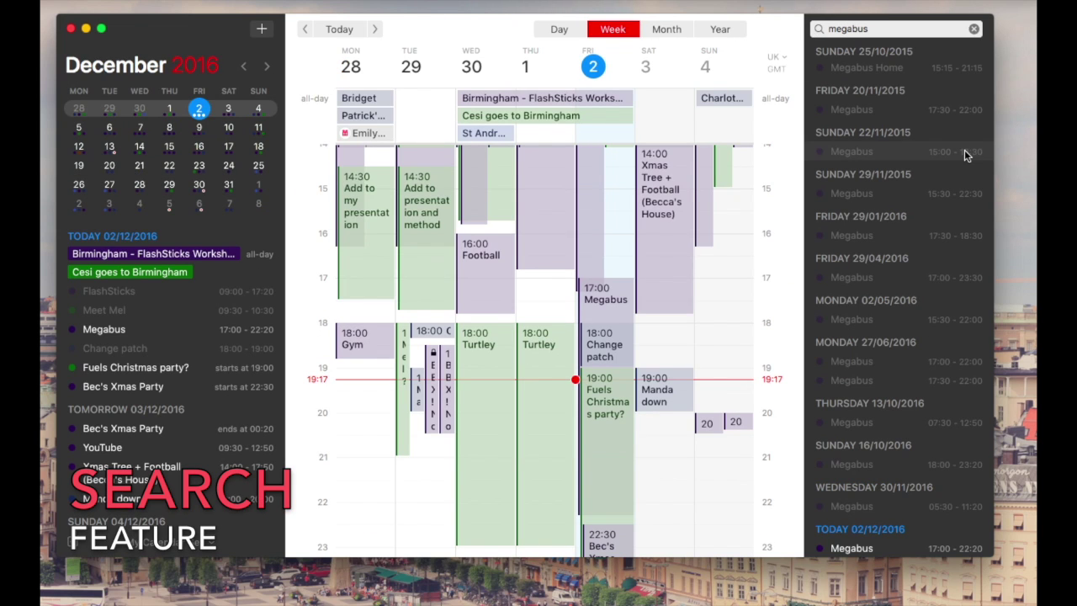
Step: Replace the Megabus search with 'haircu' to list Haircut events from 2012–2016
scroll(915, 235, "down", 1)
scroll(916, 236, "up", 1)
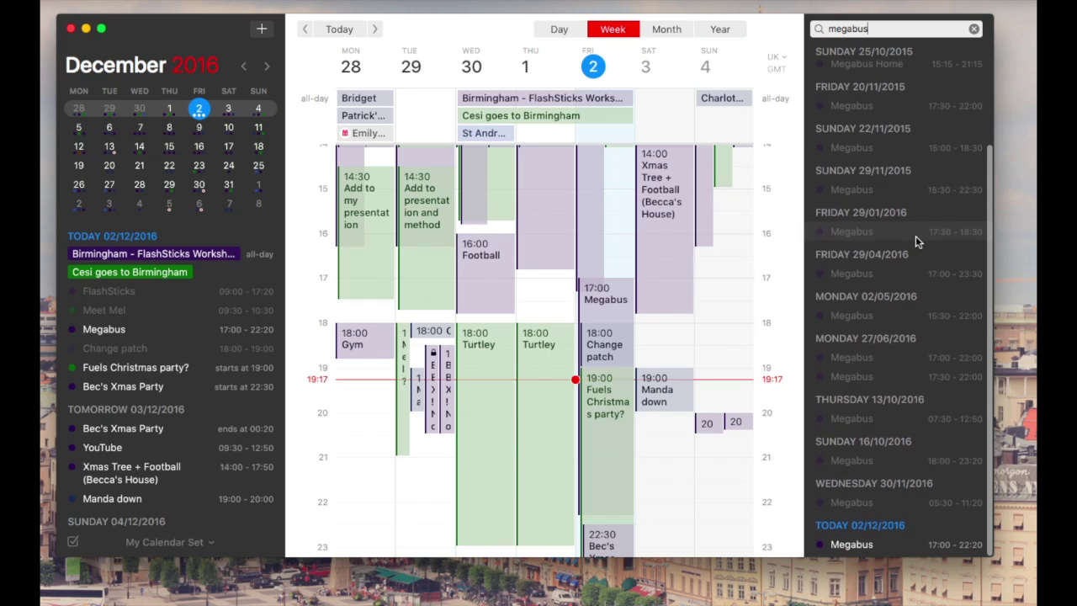
scroll(888, 449, "down", 3)
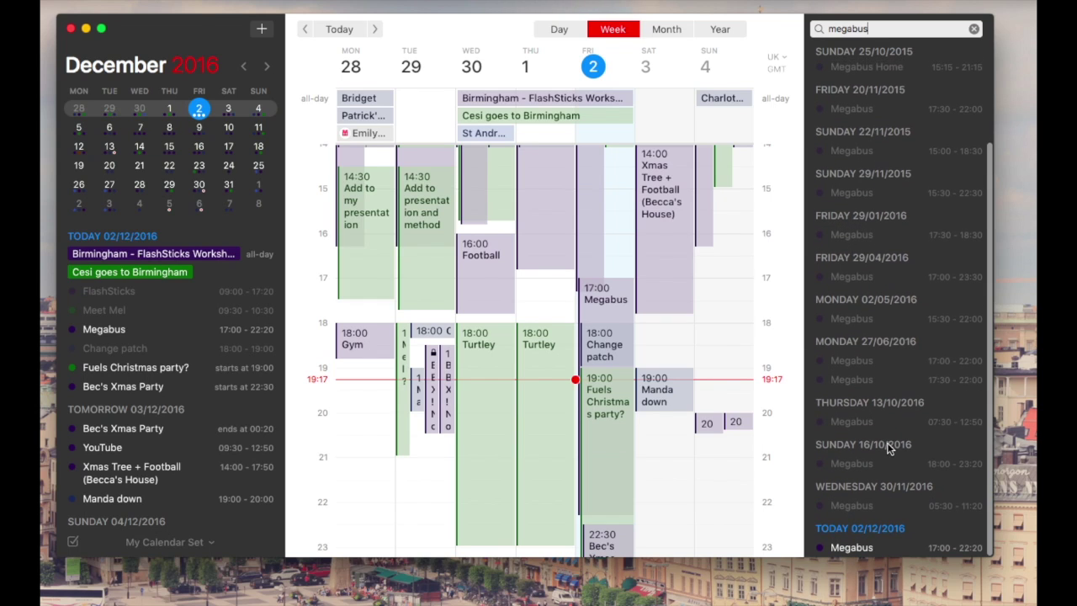
scroll(888, 449, "up", 3)
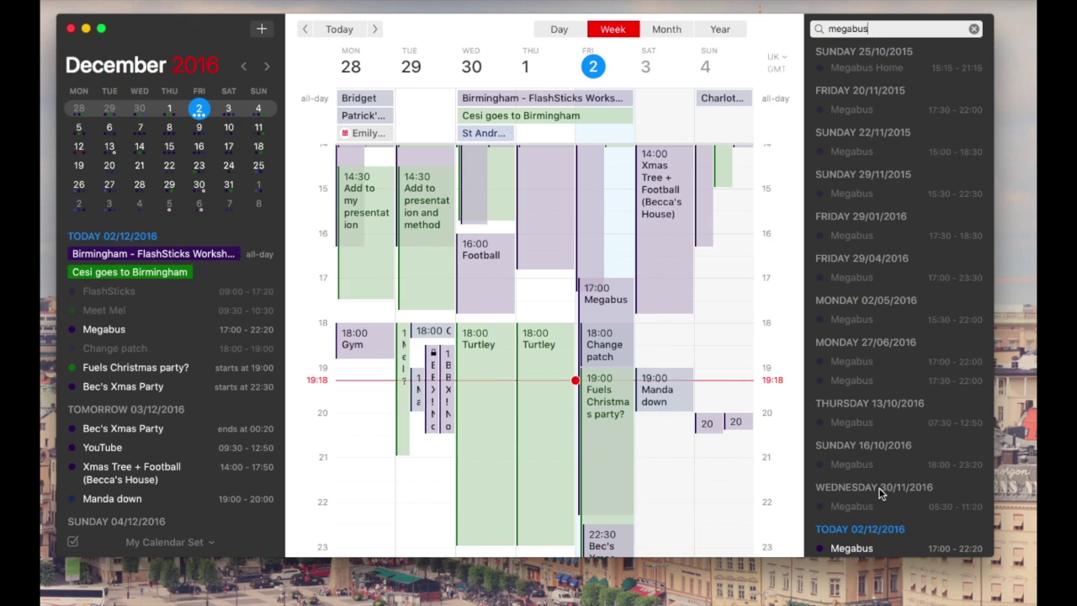
left_click(974, 29)
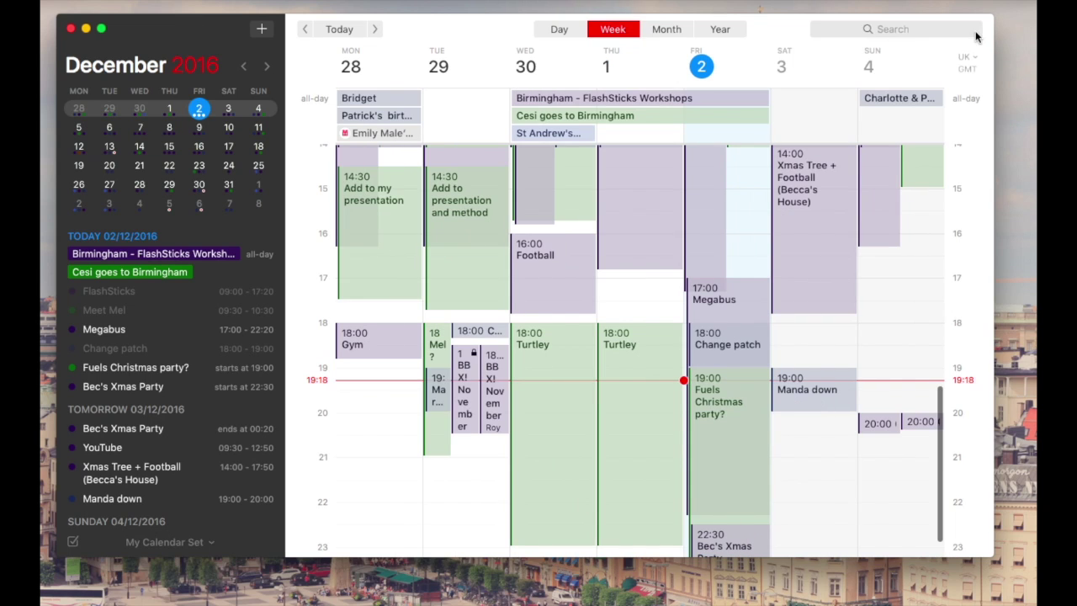
left_click(919, 29)
type("haircu")
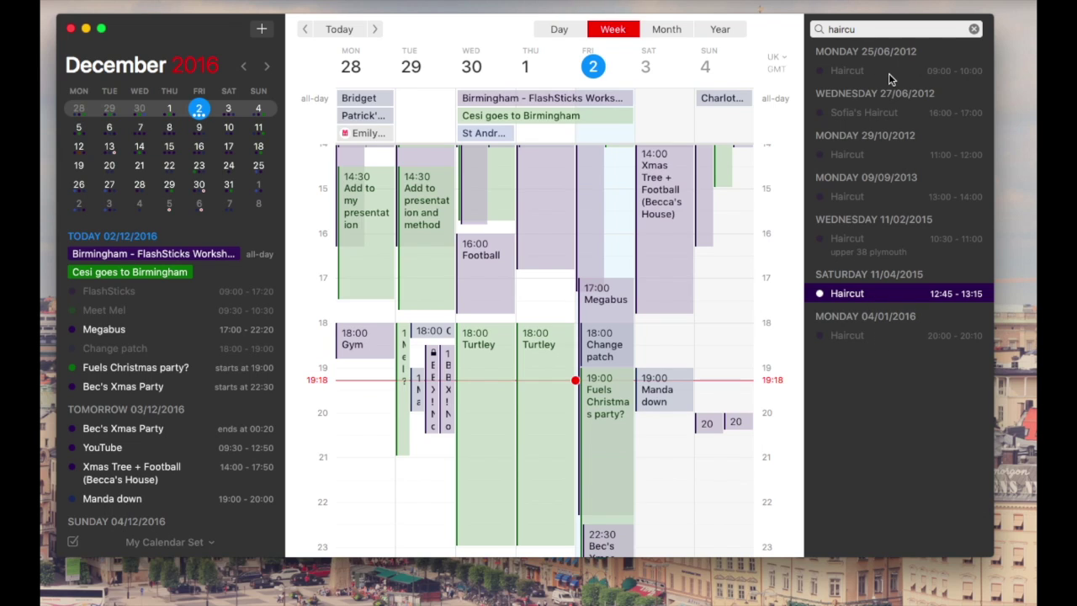
Step: Open the 11/04/2015 Haircut result, then clear the search, try 'meeting', and clear again
key("Return")
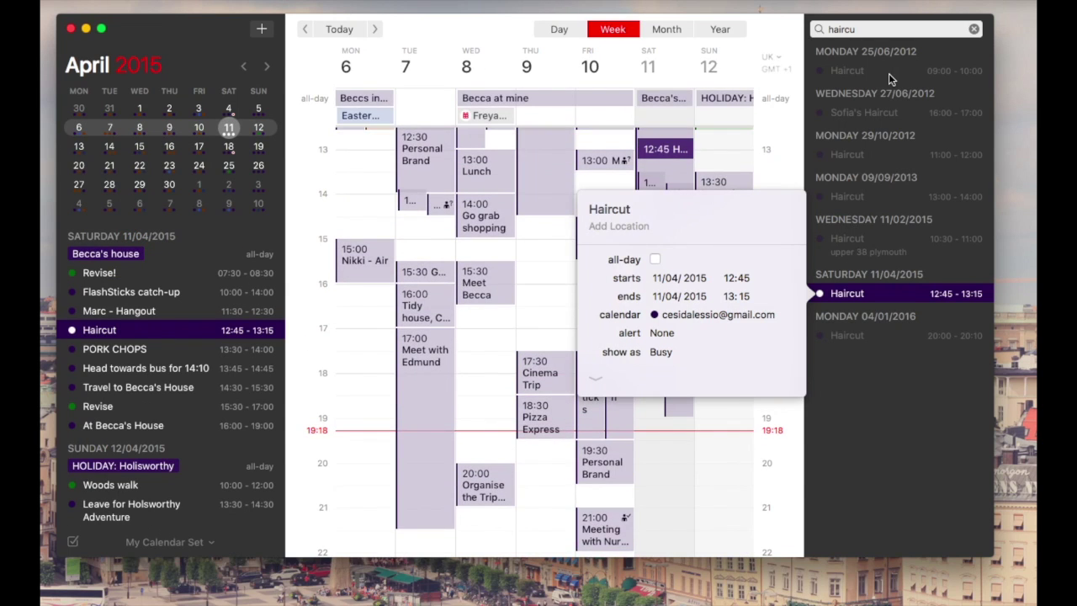
left_click(877, 433)
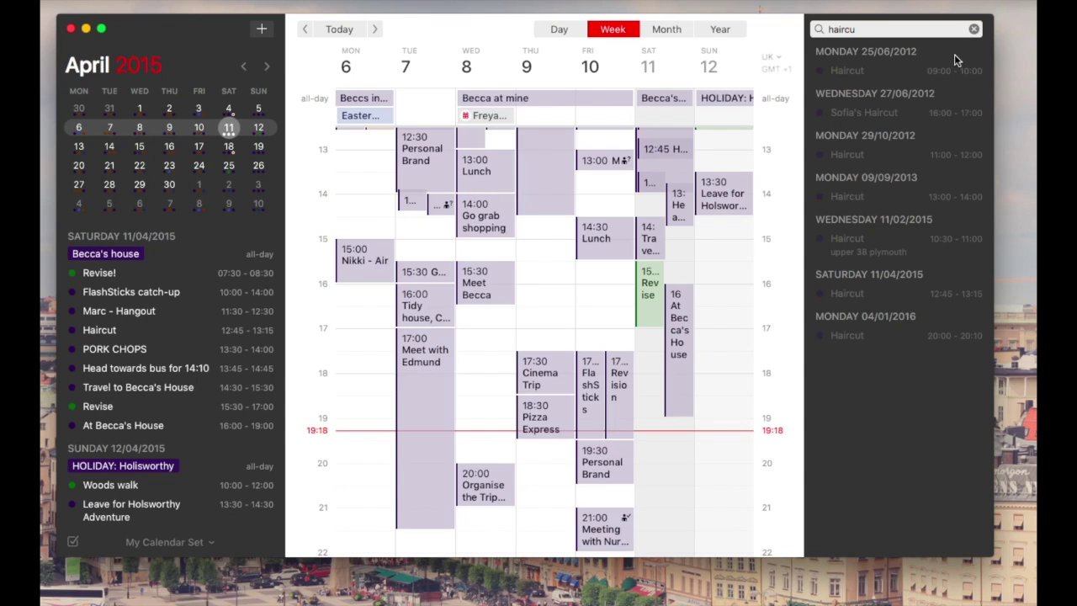
left_click(974, 29)
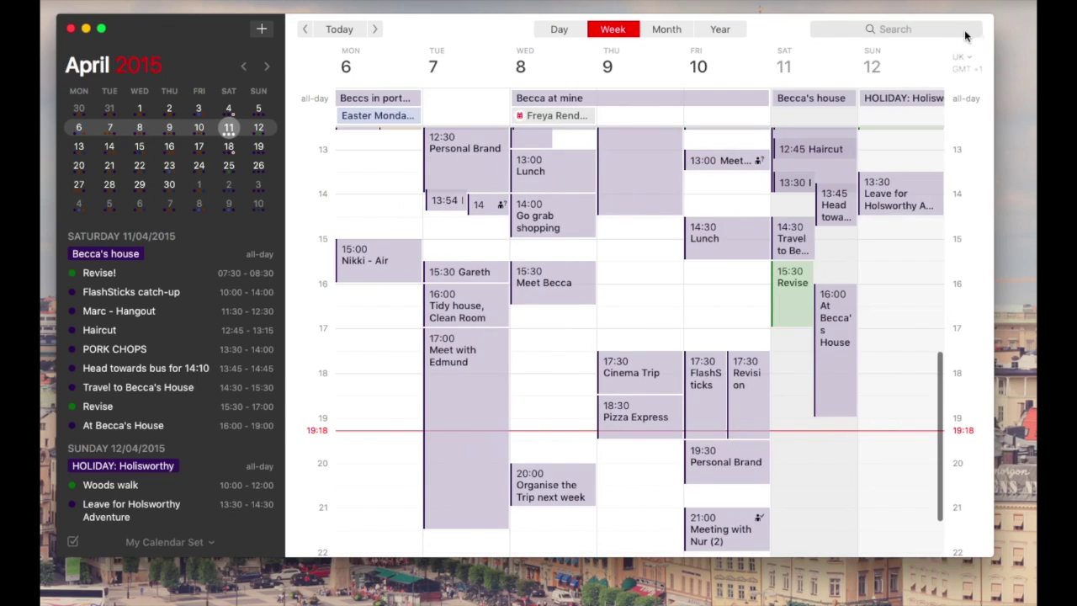
type("meeting")
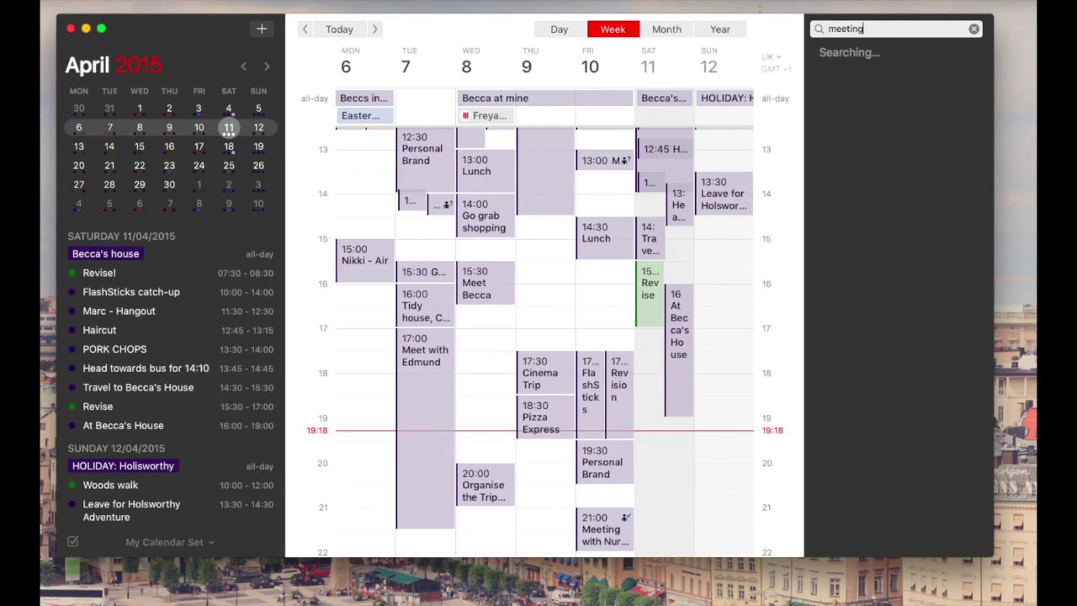
left_click(974, 28)
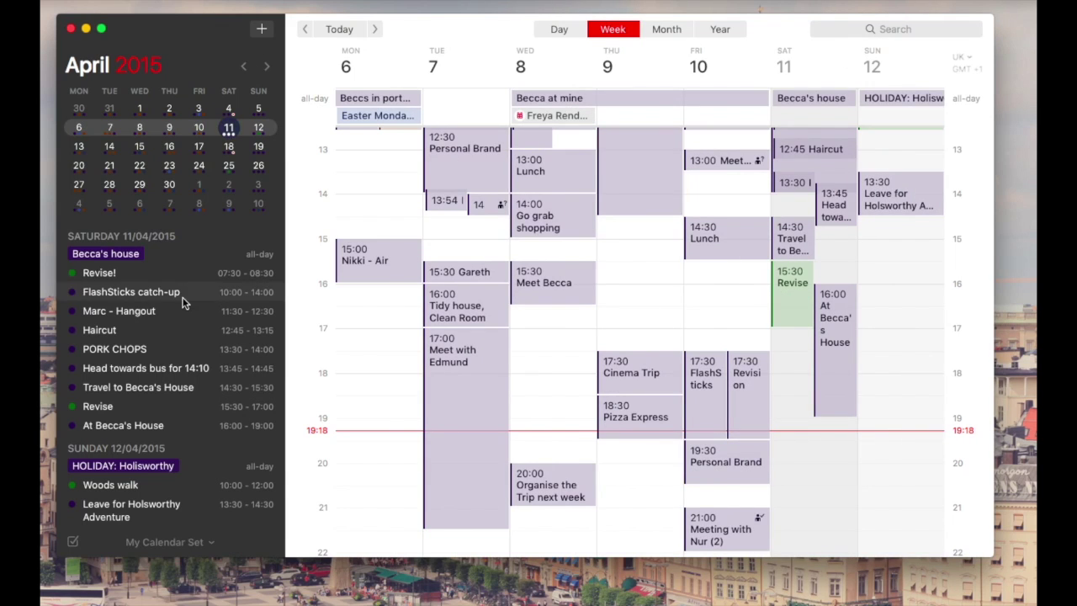
Step: Jump to the 28 November 2016 week and switch the calendar set to All Calendars
left_click(354, 30)
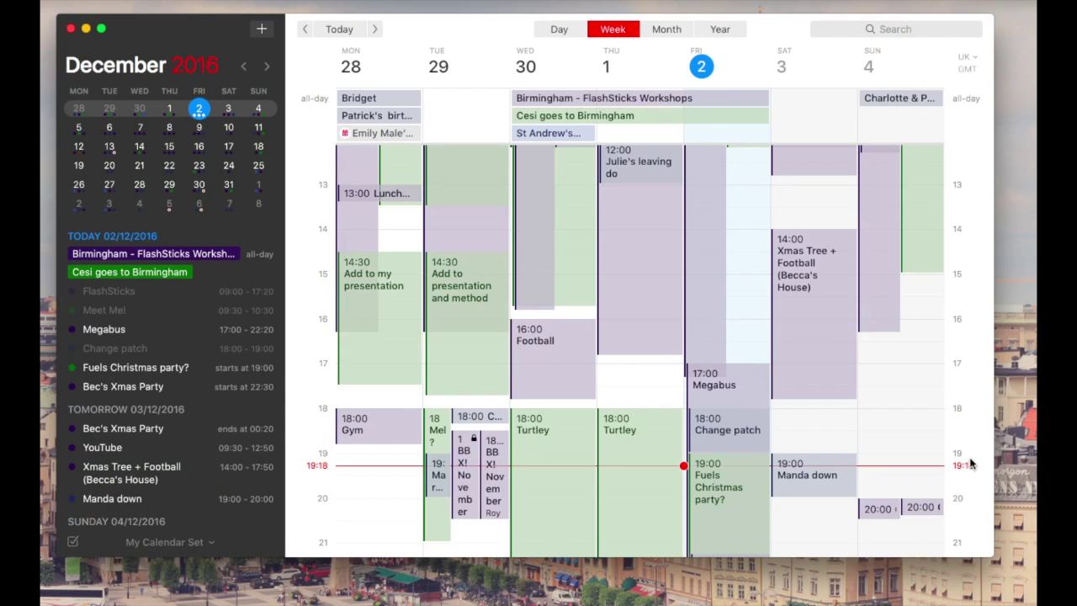
scroll(781, 454, "down", 2)
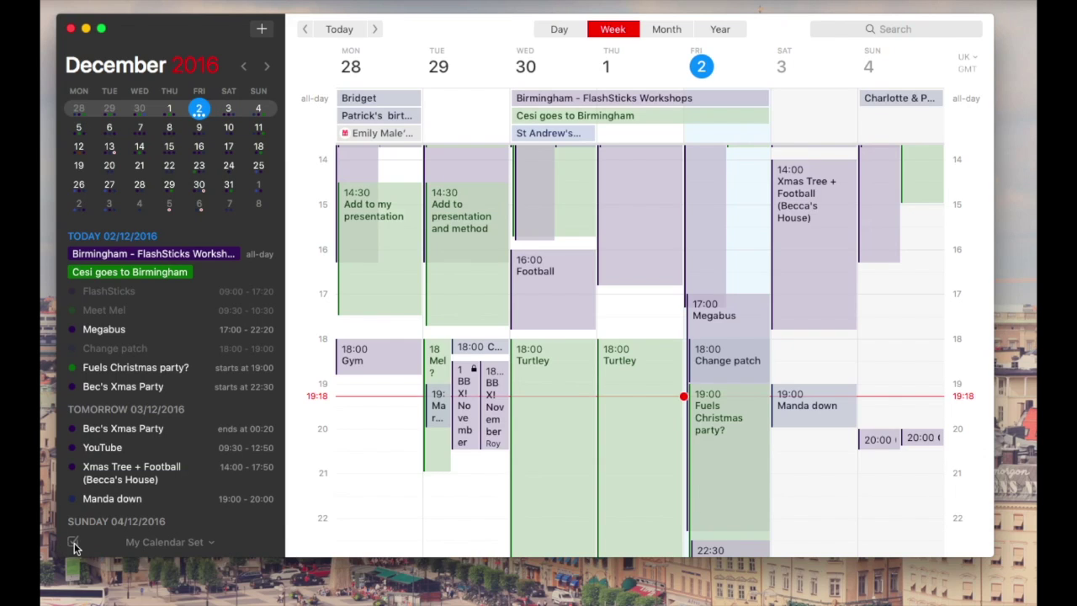
left_click(210, 543)
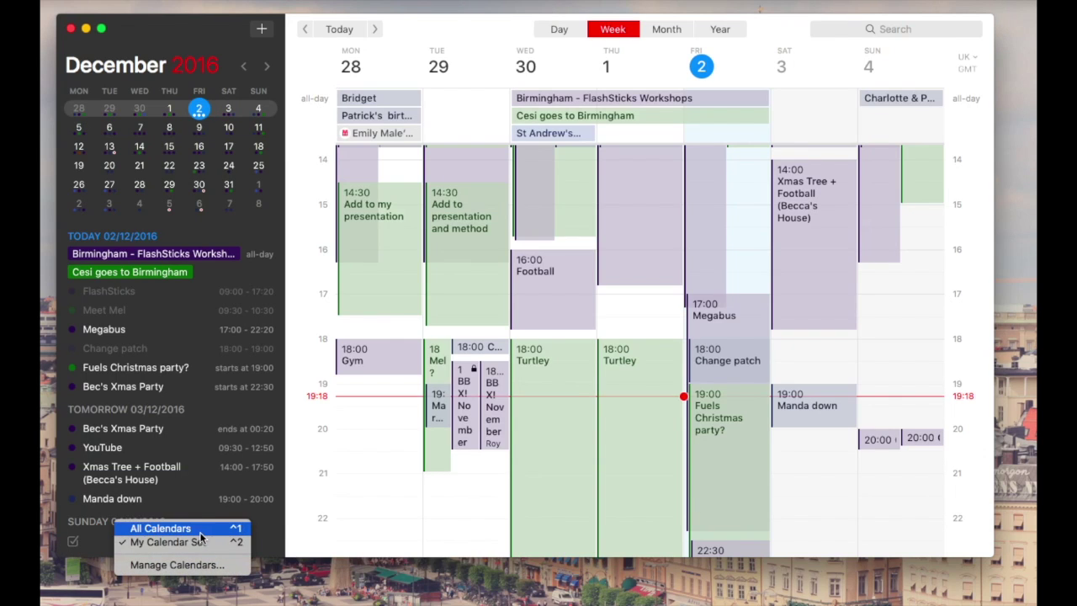
left_click(200, 530)
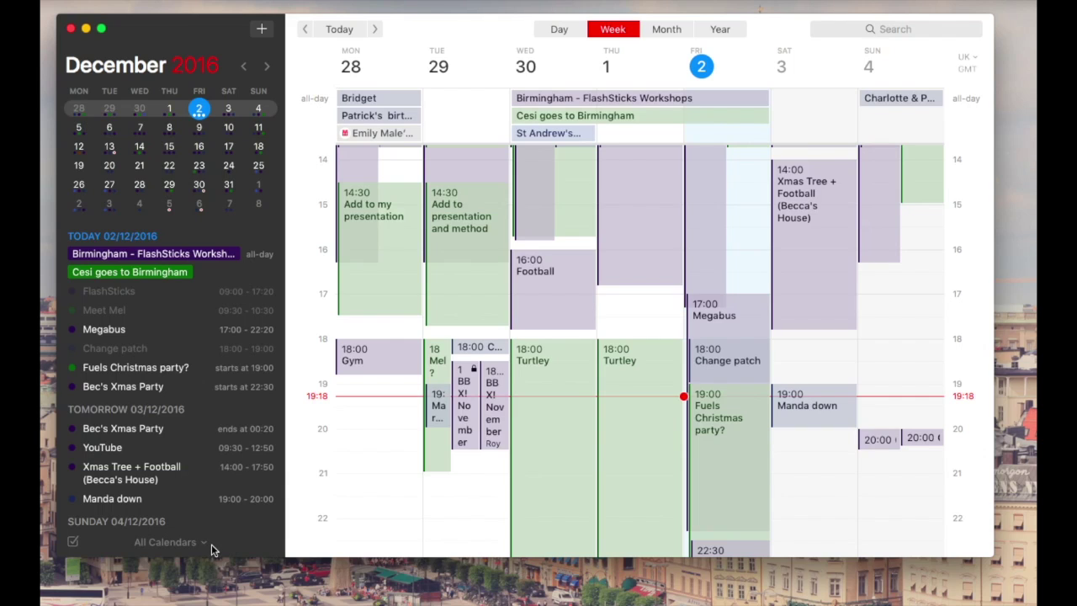
left_click(207, 544)
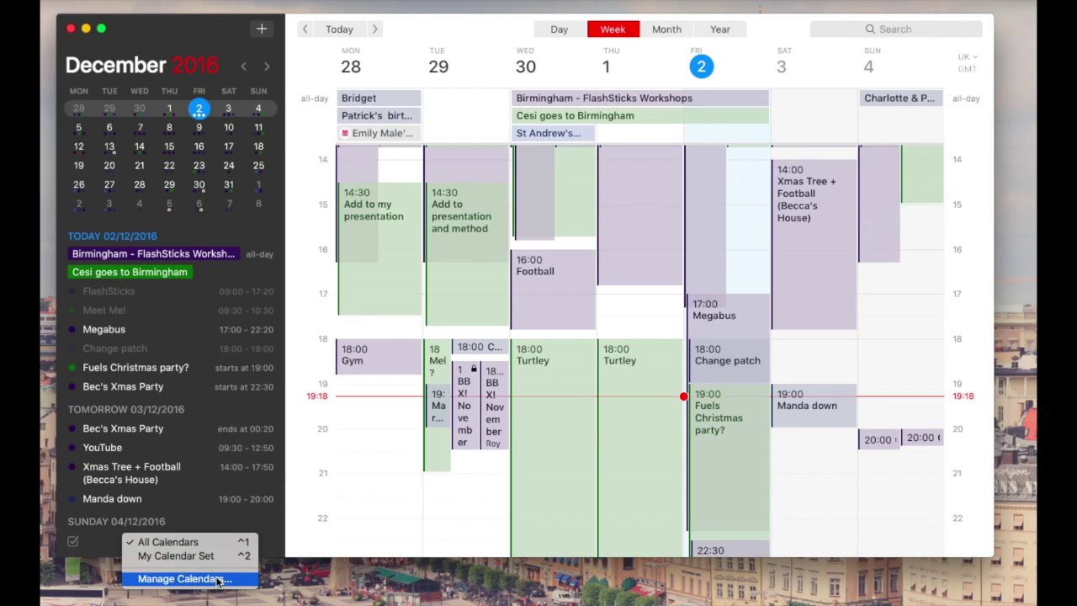
key("Escape")
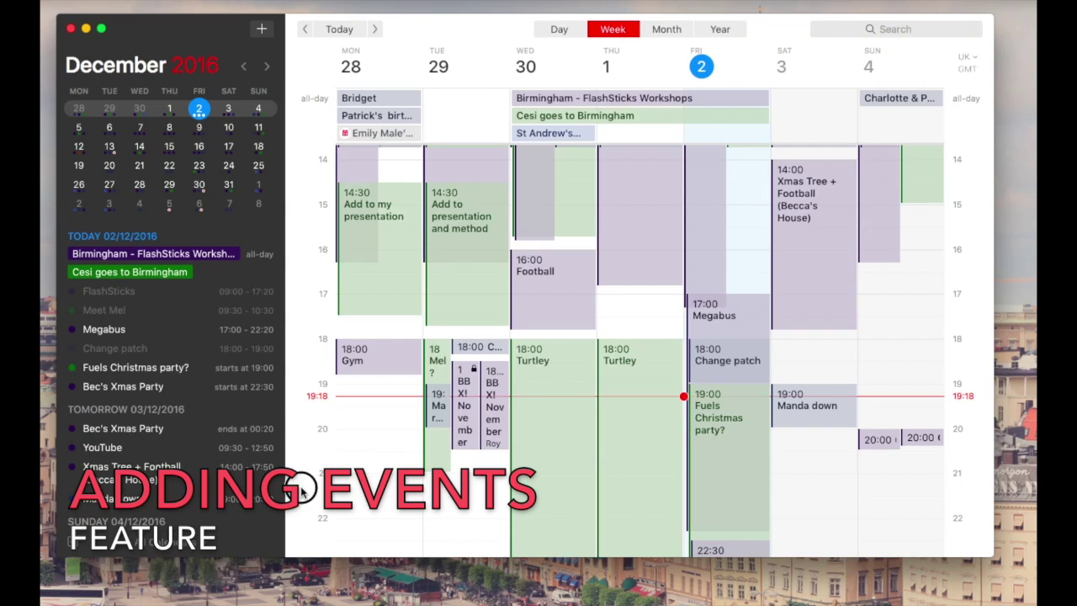
left_click(266, 28)
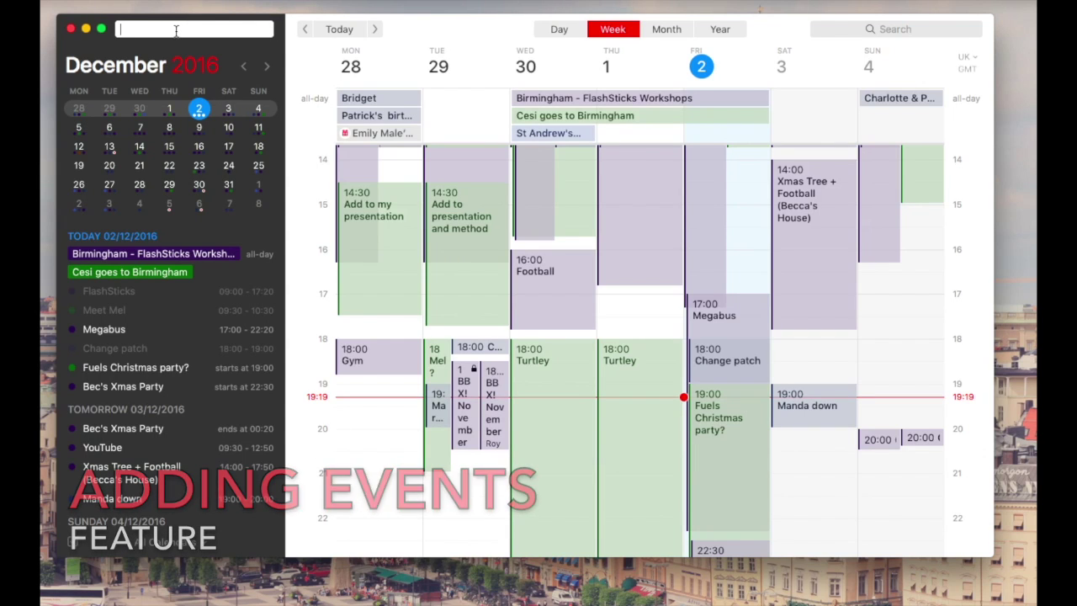
Step: Draft a new event 'Catch-up on emails' for tomorrow at 10am
type("tomorro")
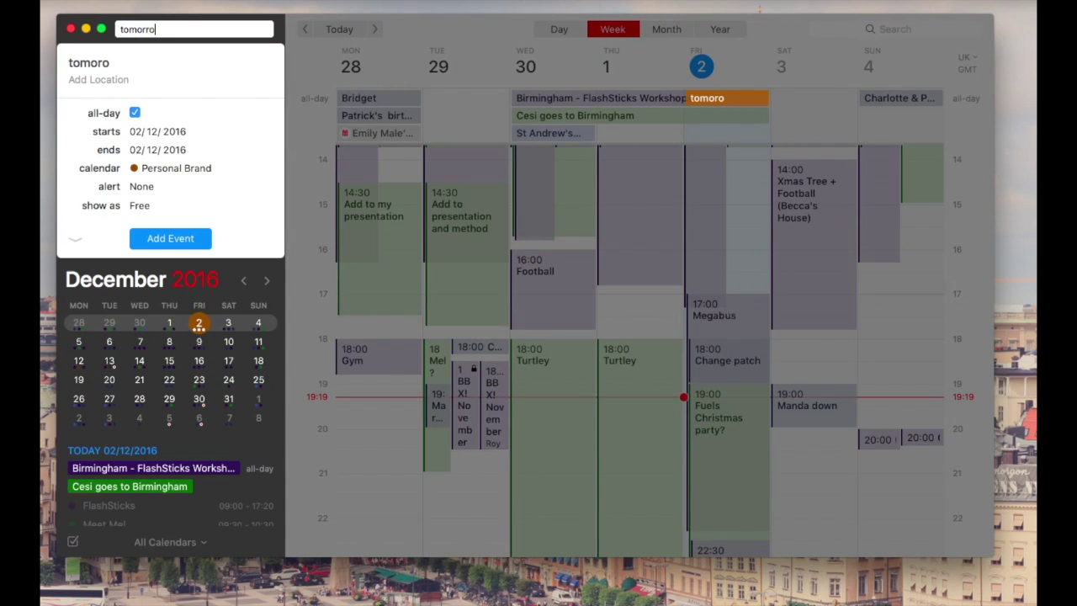
type("w at 10am")
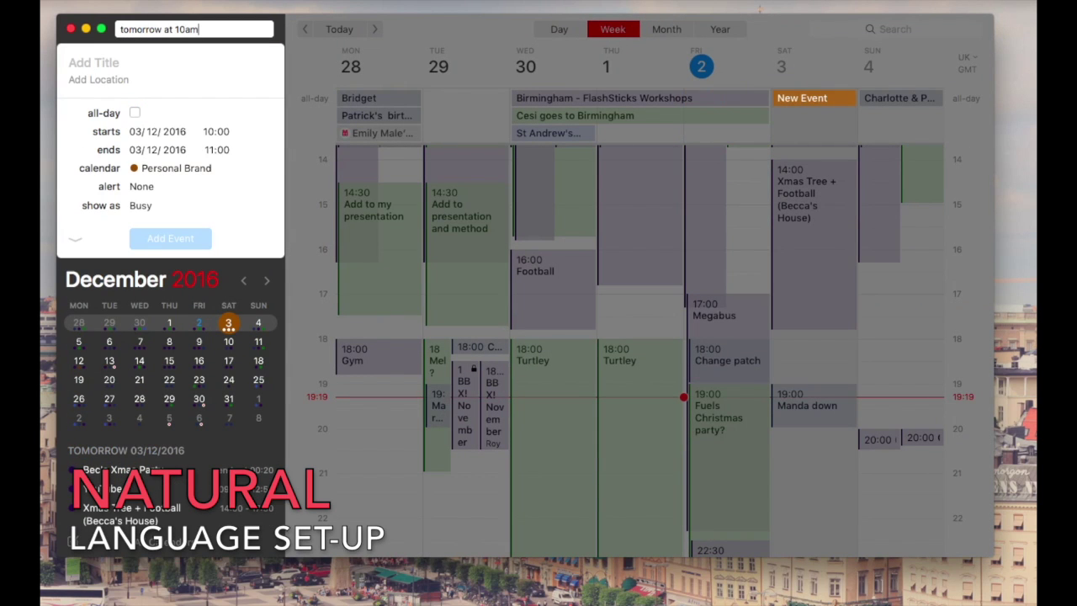
left_click(111, 61)
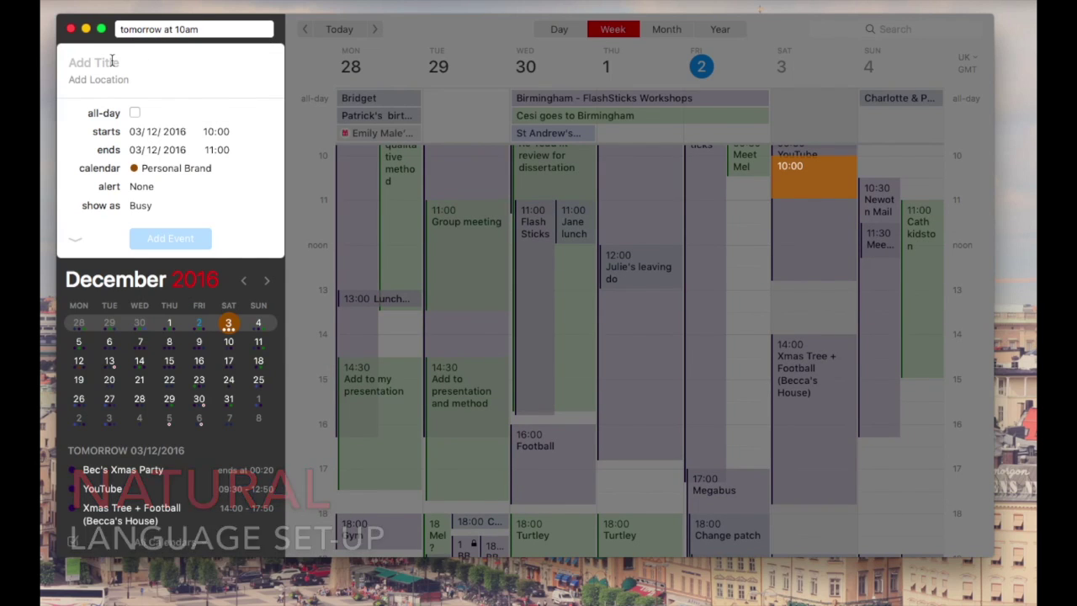
type("Catch-")
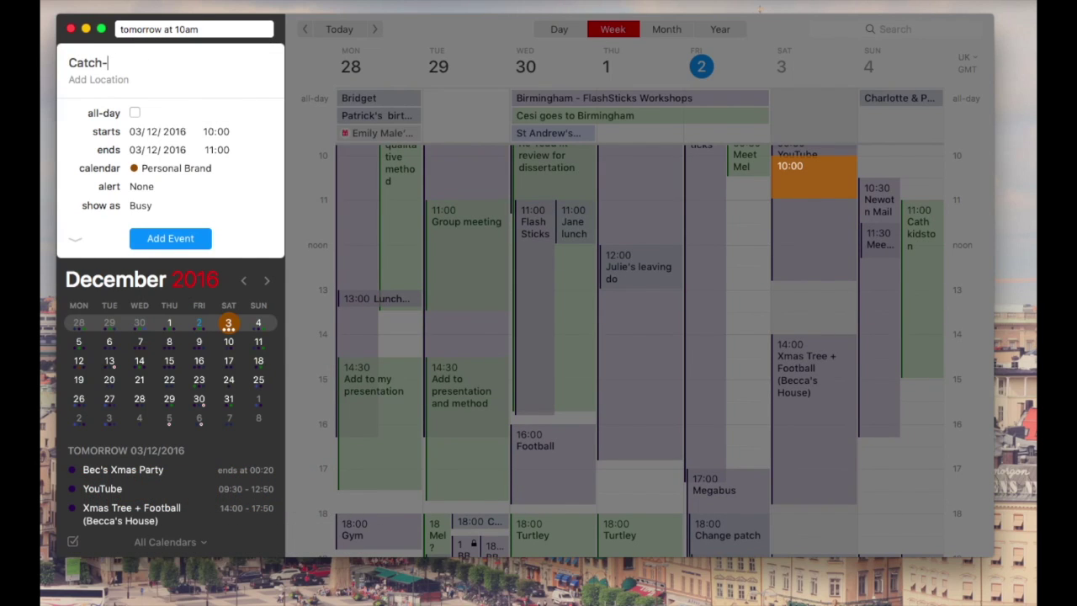
type("=u")
type("up on emails")
Step: Set the draft event's location to Plymouth, England
left_click(104, 77)
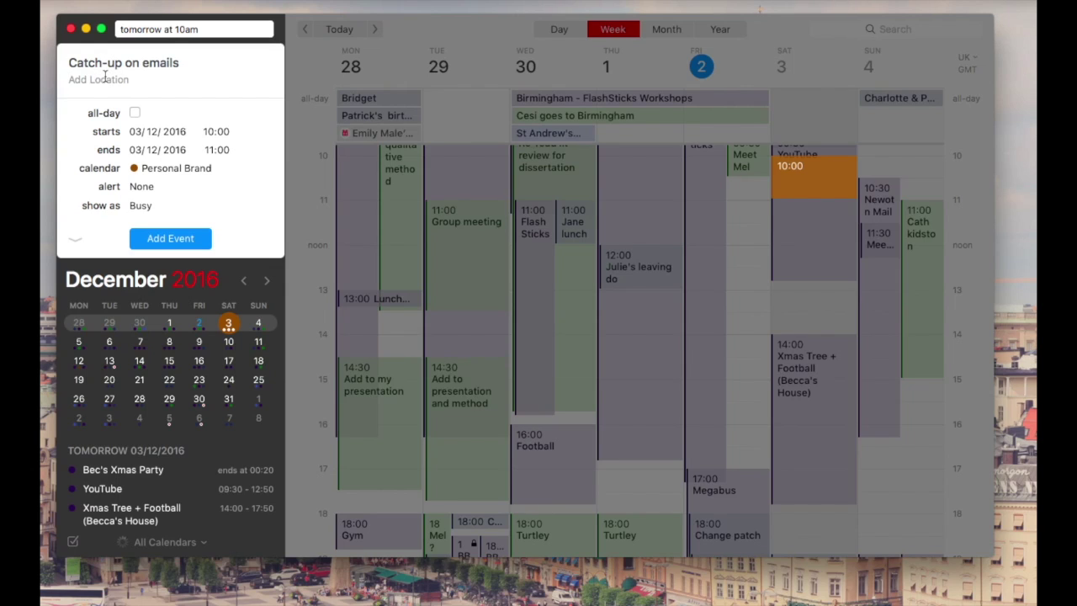
type("Plymouth")
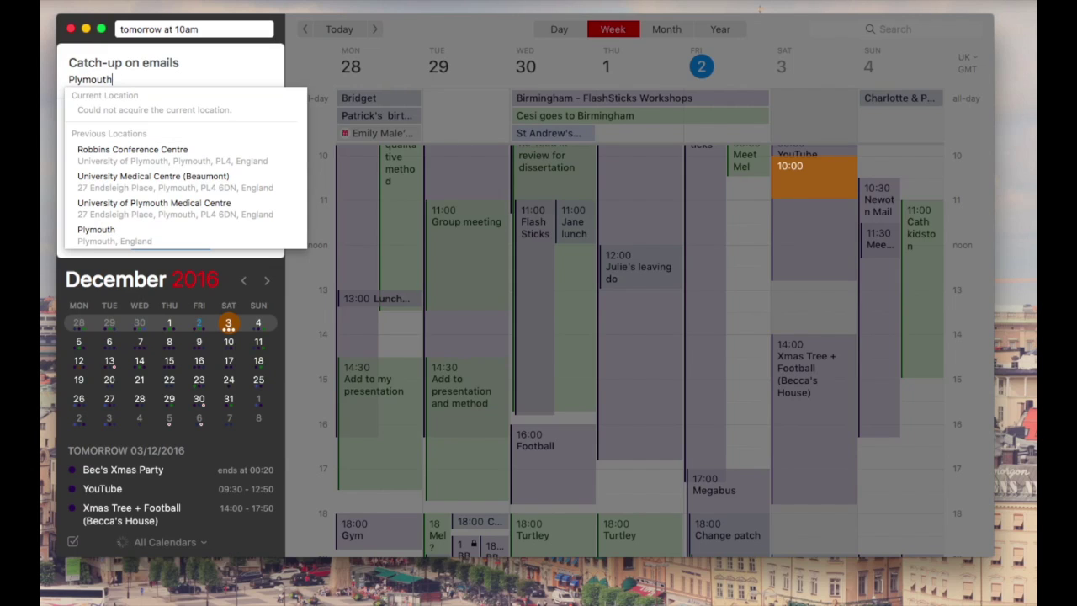
left_click(121, 228)
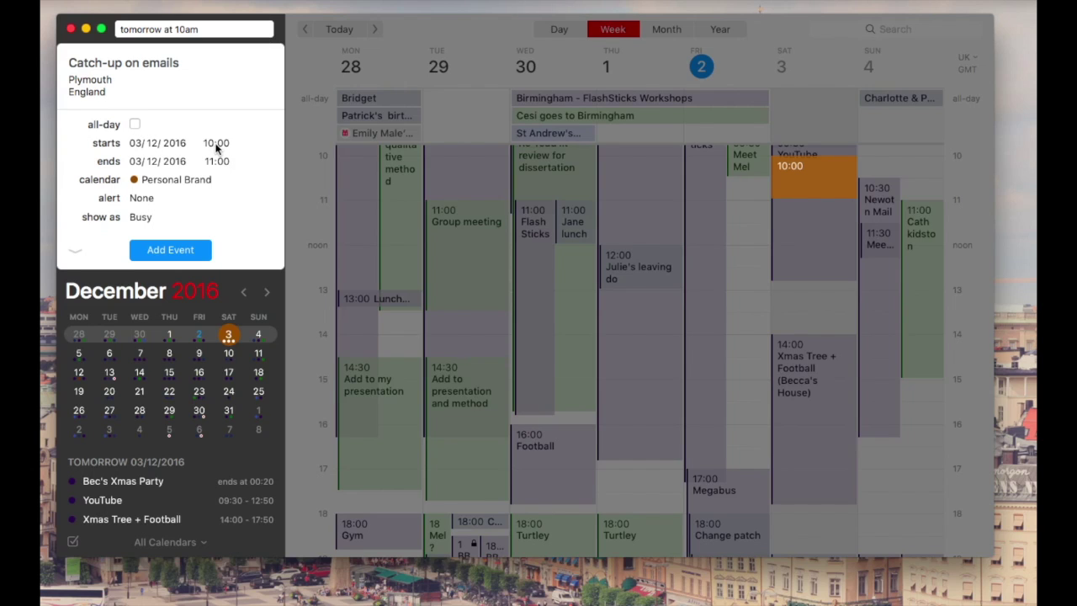
left_click(179, 180)
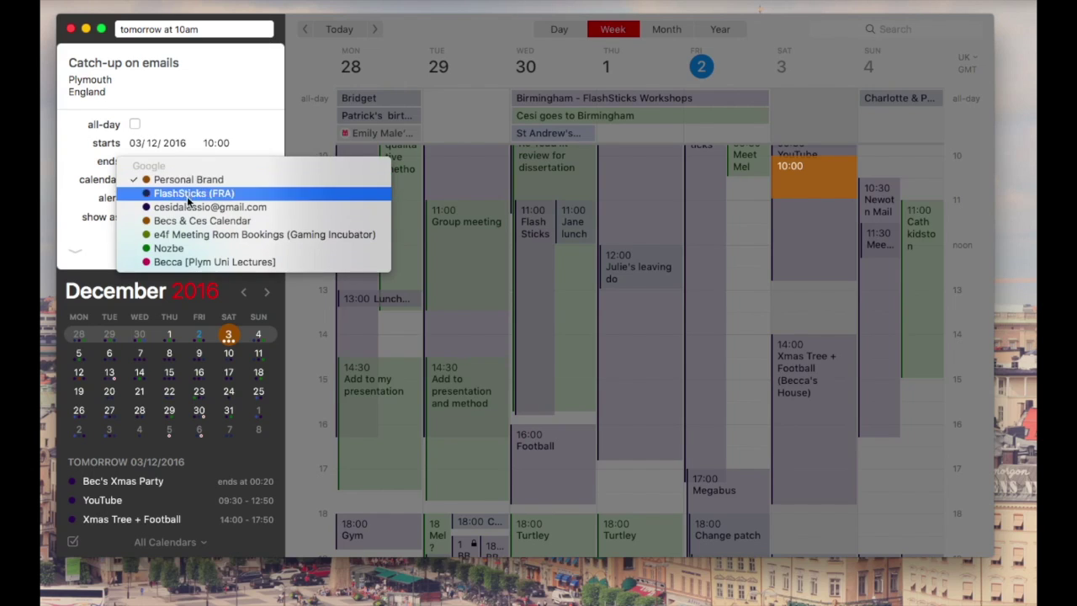
Step: Put the event in the Google account calendar with no alert, shown as busy
left_click(187, 203)
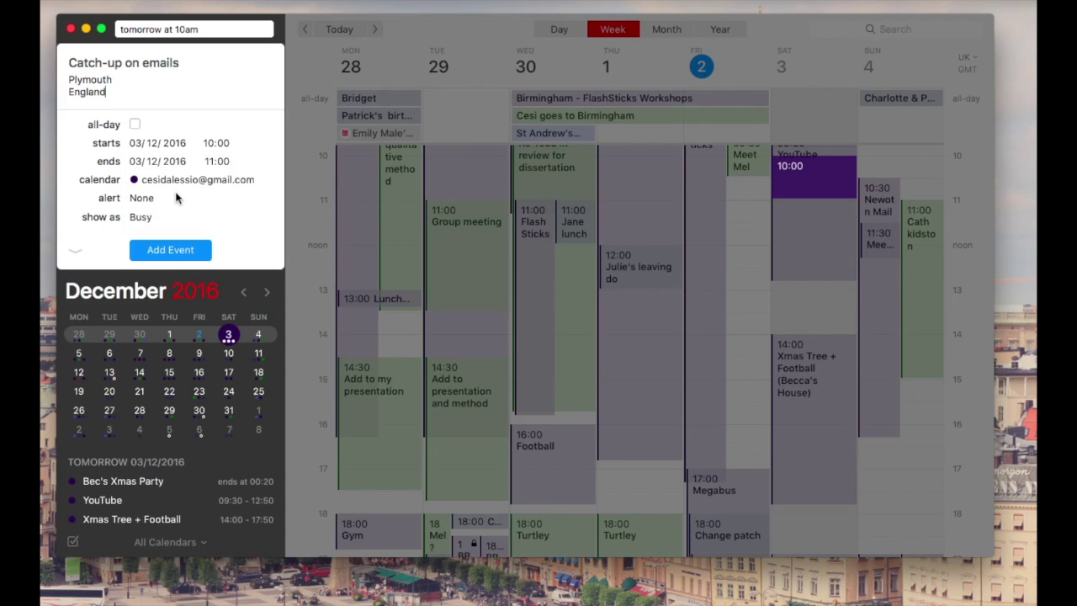
left_click(150, 201)
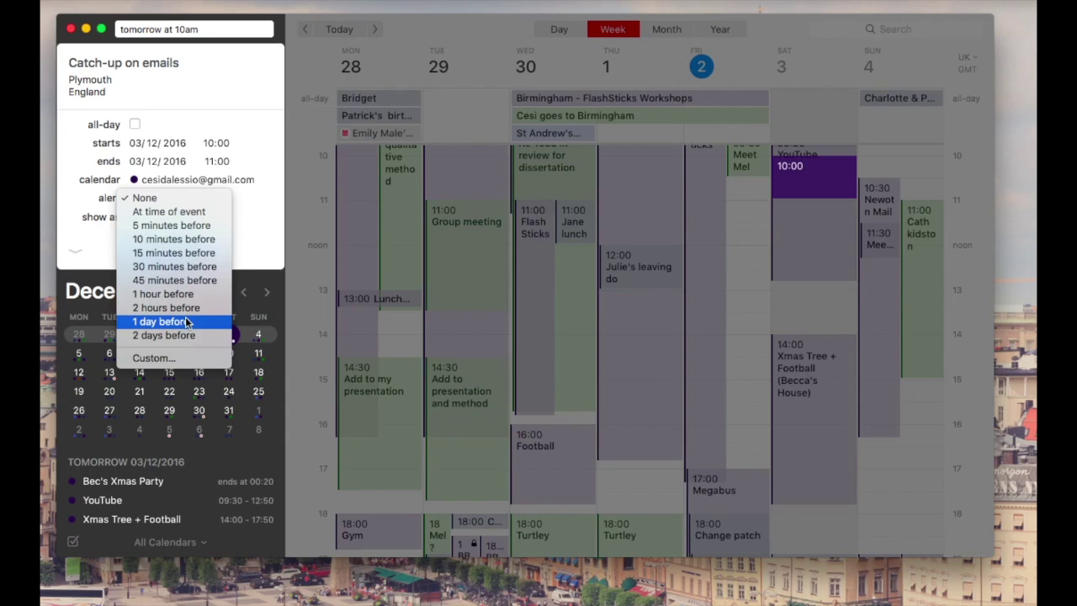
left_click(240, 244)
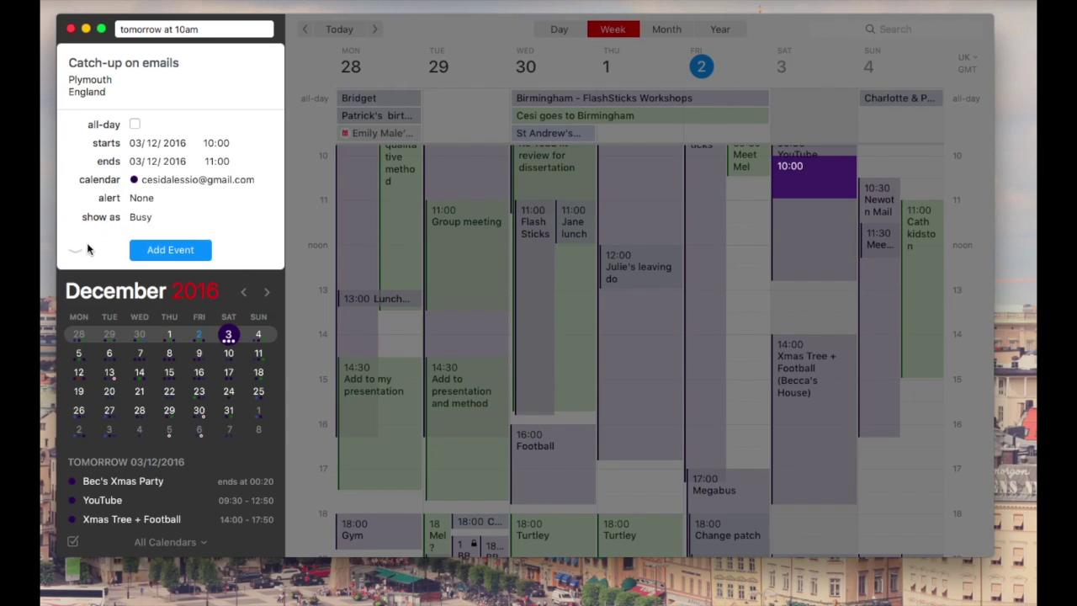
left_click(141, 218)
left_click(143, 221)
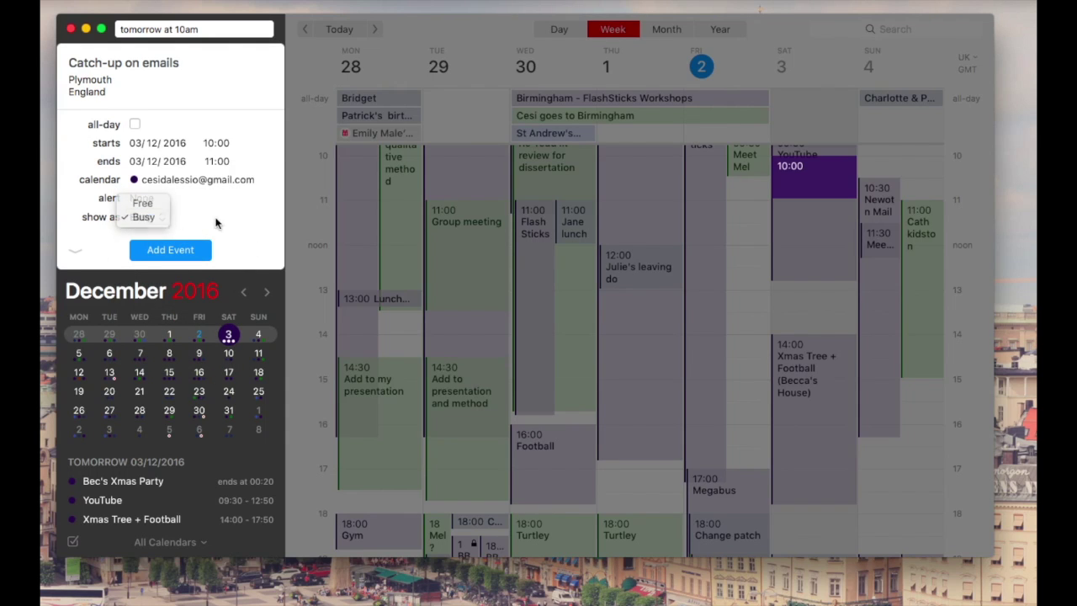
Step: Expand the event's extra details and save Catch-up on emails
left_click(73, 252)
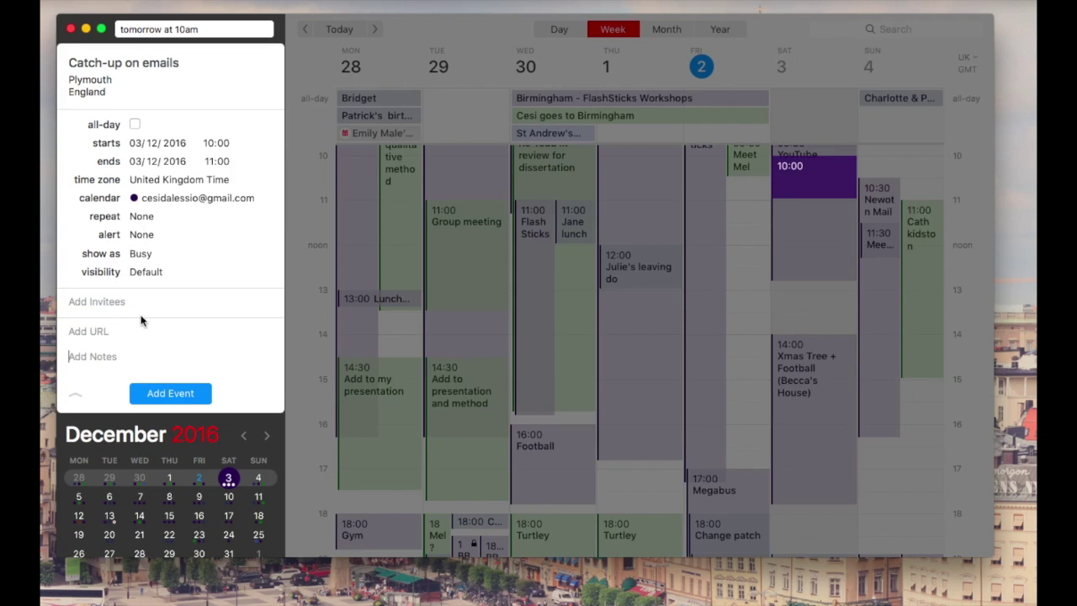
left_click(118, 301)
left_click(160, 394)
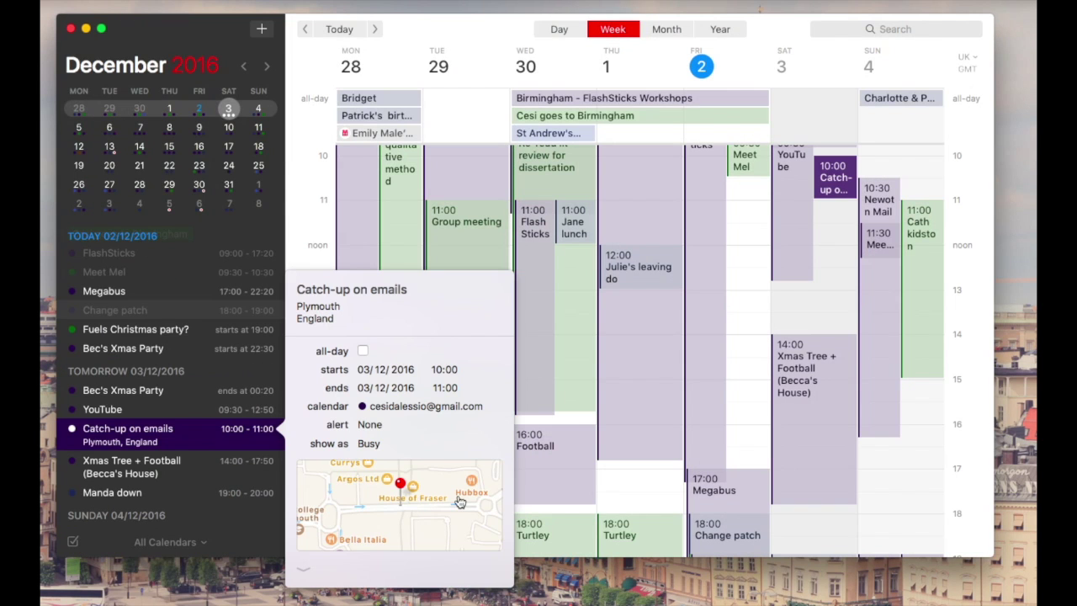
Step: Close the saved event's details, check the UK/GMT time-zone menu unchanged, and start a fresh quick entry
left_click(976, 187)
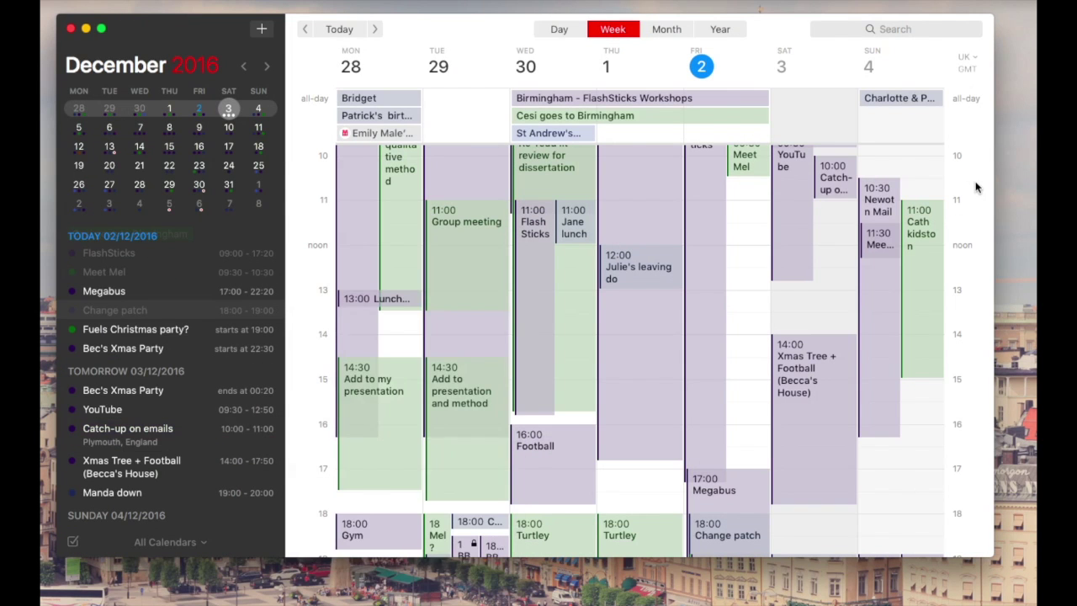
left_click(971, 62)
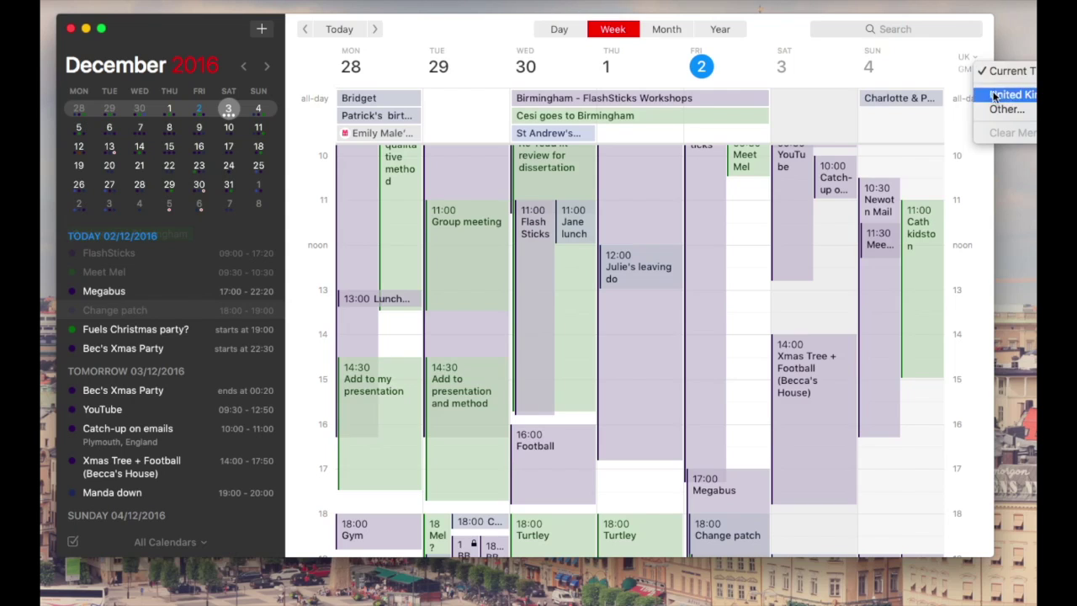
left_click(971, 233)
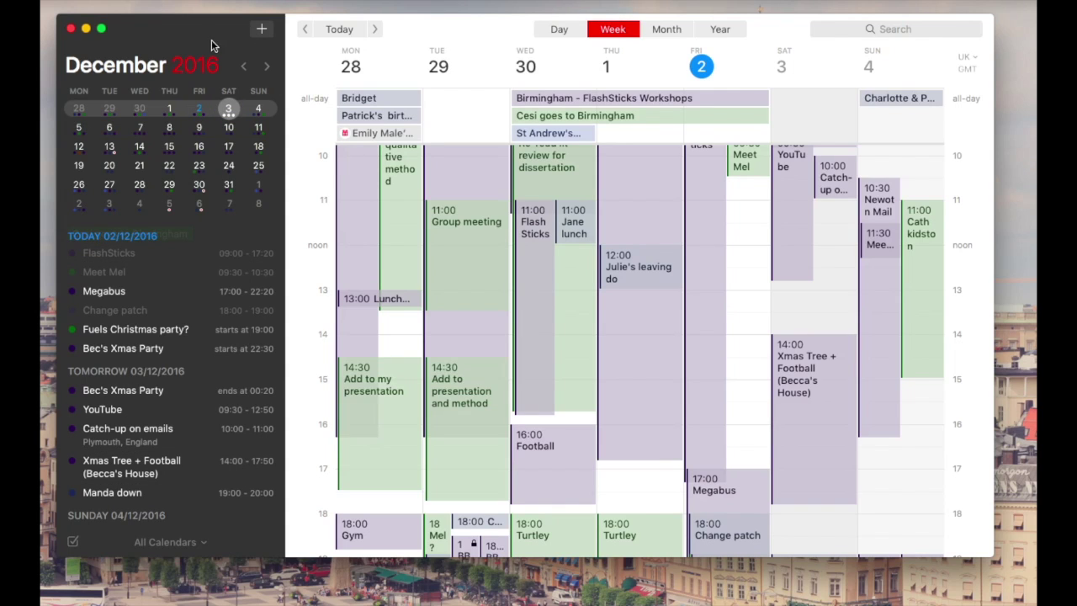
left_click(261, 29)
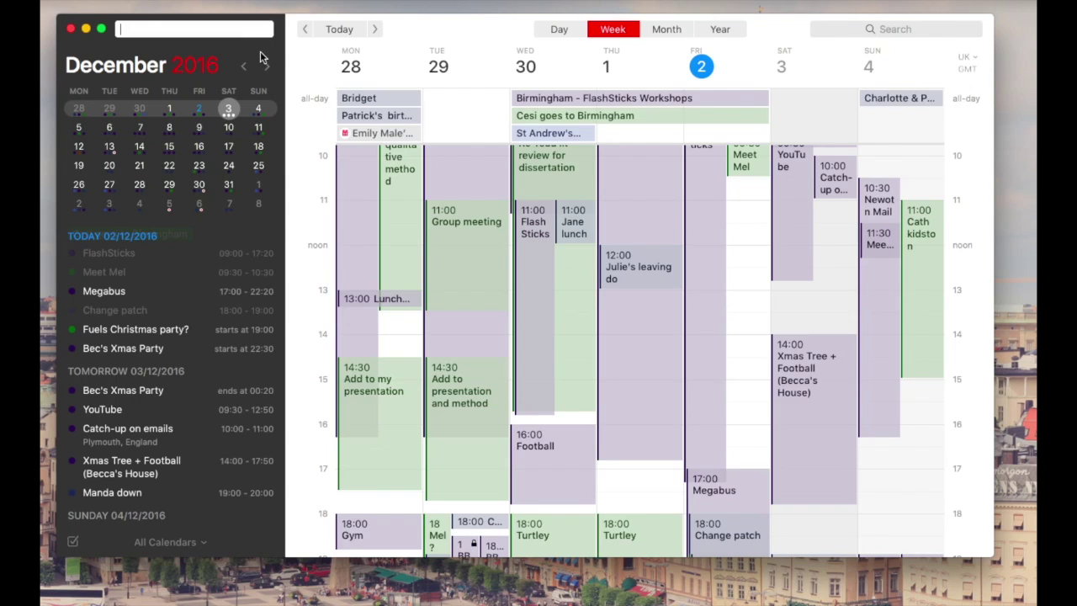
Step: Try the quick-entry phrases 'next week on wednesd' and then 'every wednesday'
type("next week")
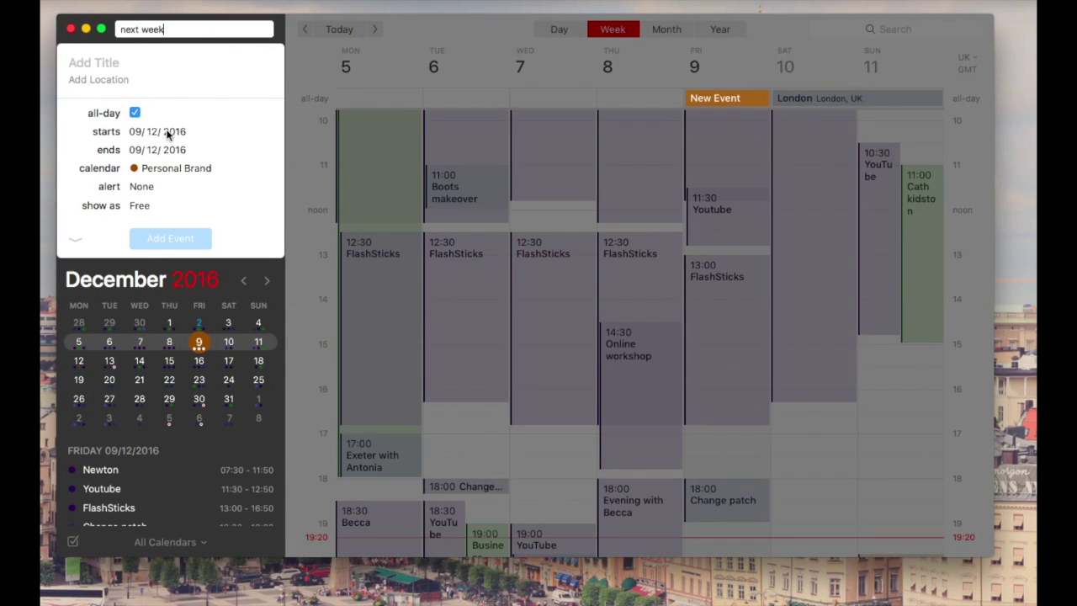
type(" on wednesday")
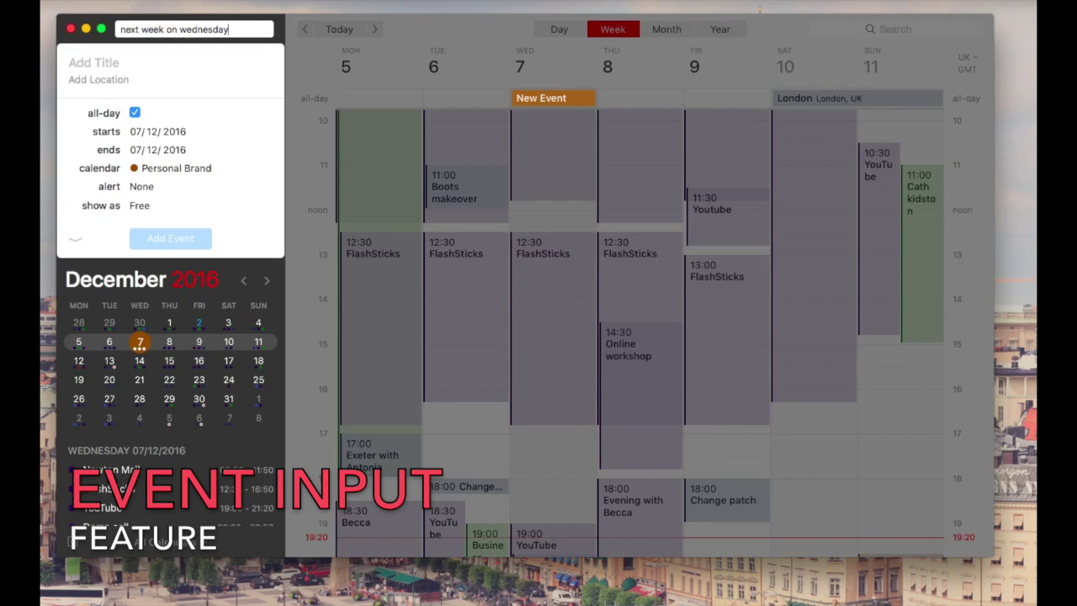
key("super+a")
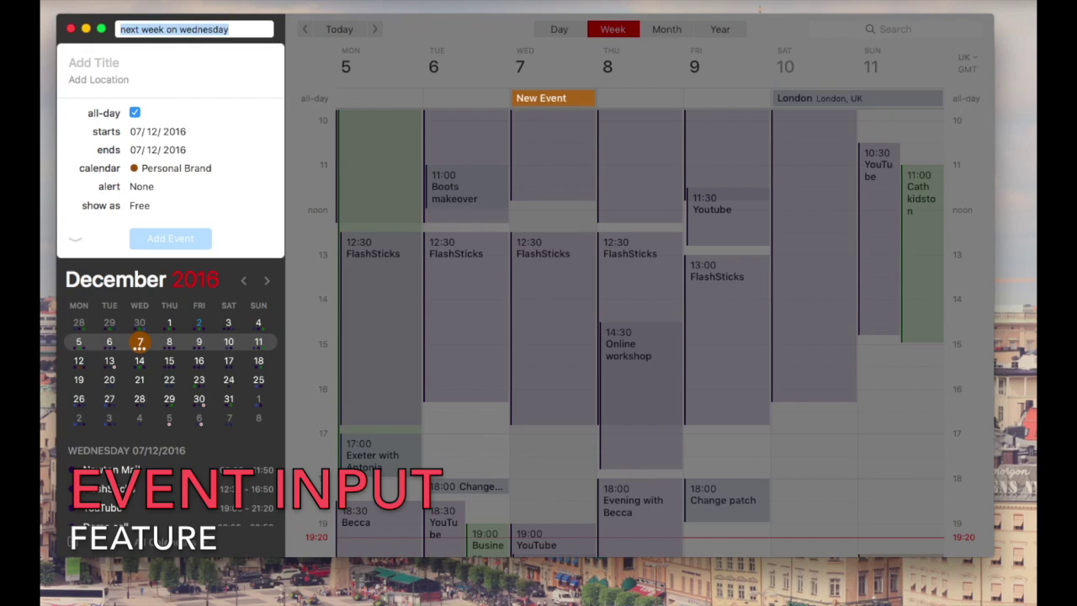
type("every we")
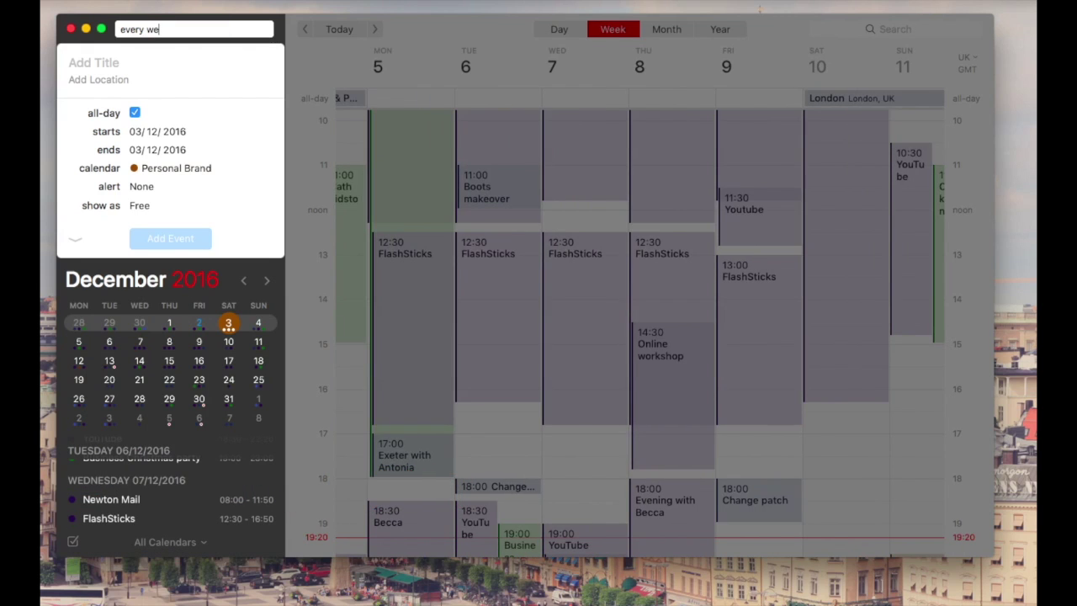
type("dnesday")
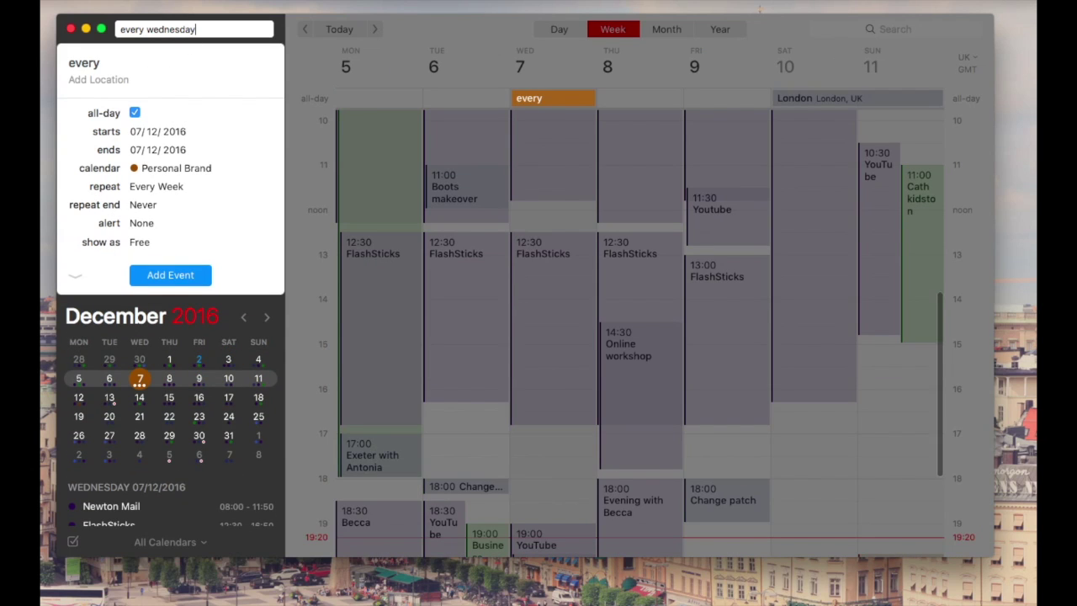
key("super+a")
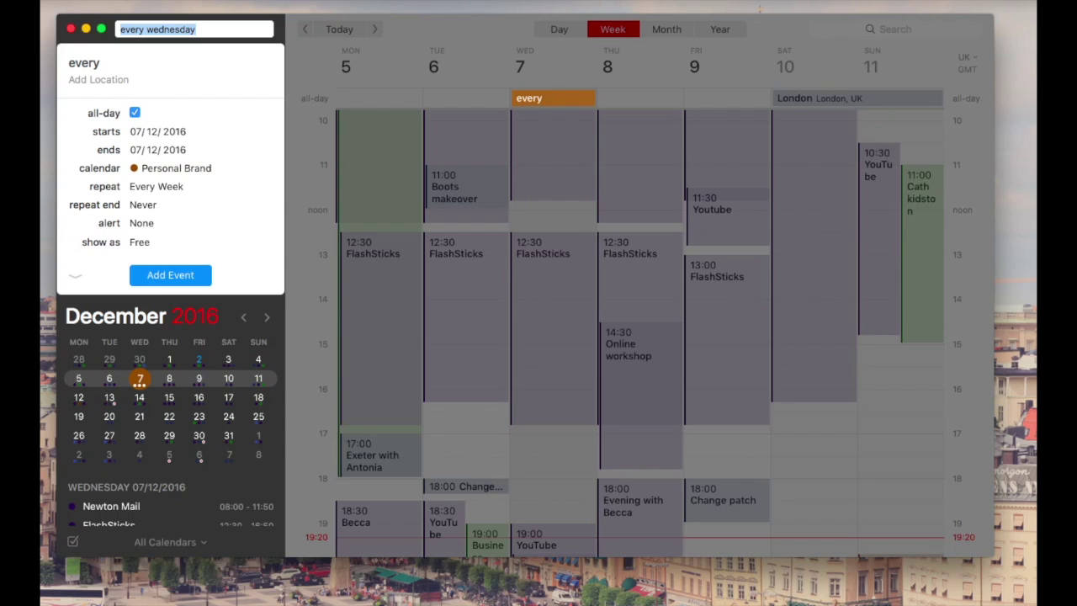
Step: Confirm the every-Wednesday draft repeats weekly, never ending, and expand its details
left_click(152, 186)
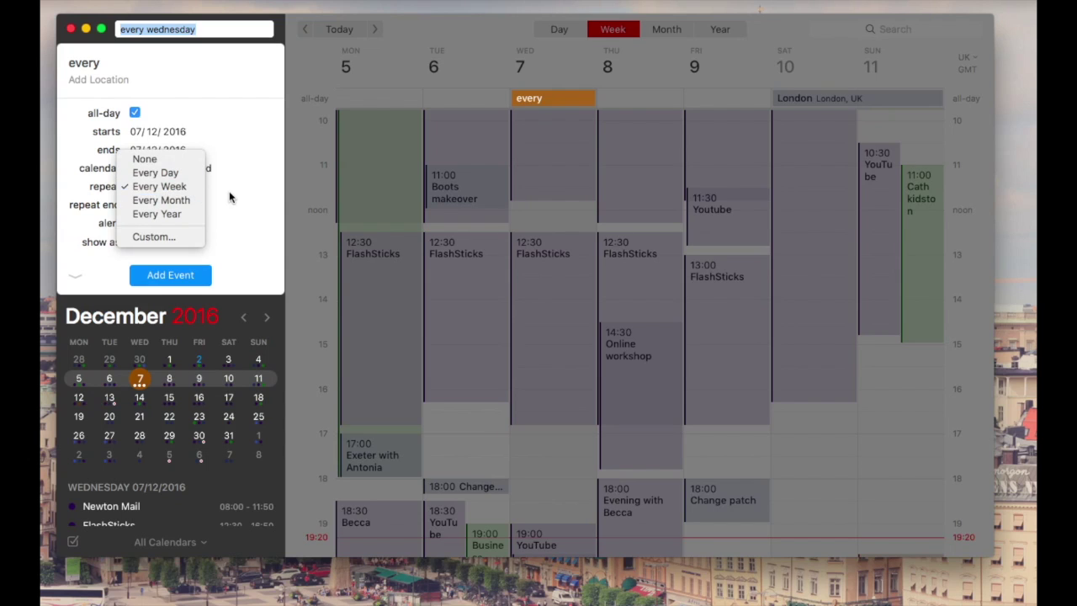
left_click(229, 195)
left_click(162, 205)
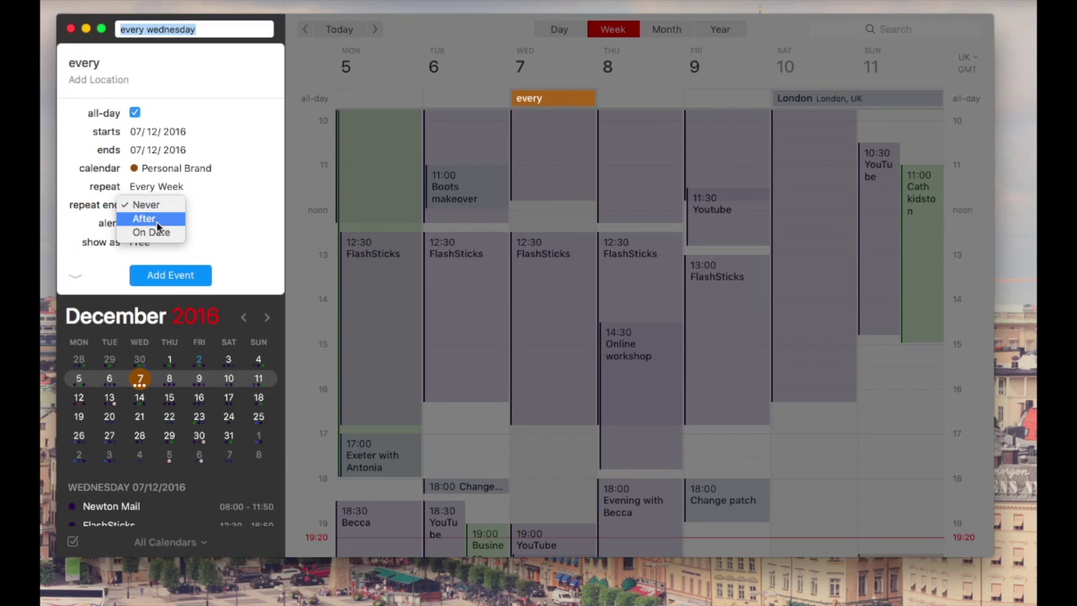
left_click(242, 219)
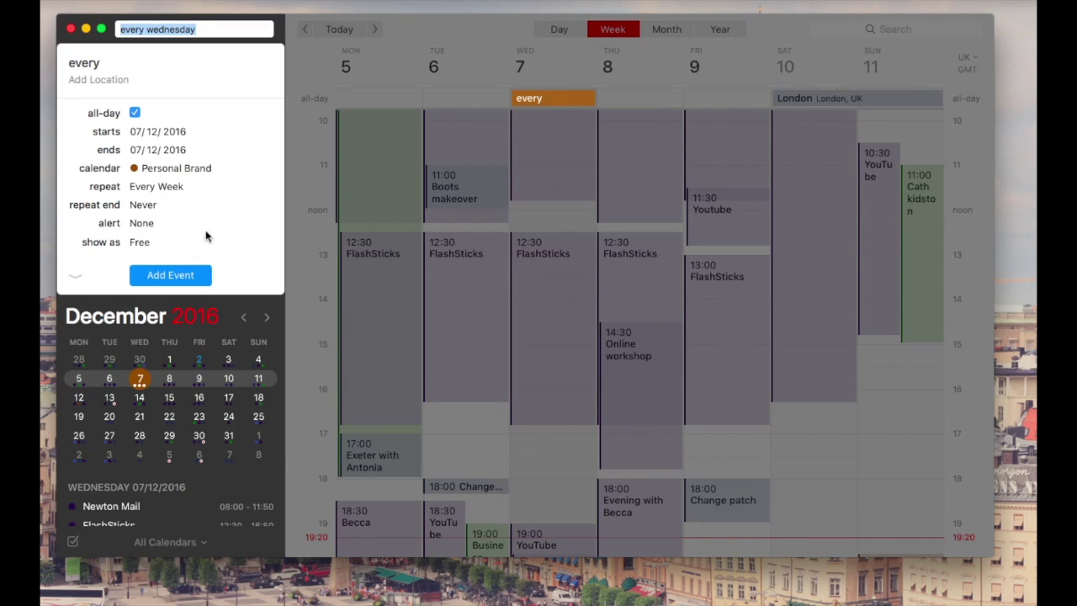
left_click(76, 276)
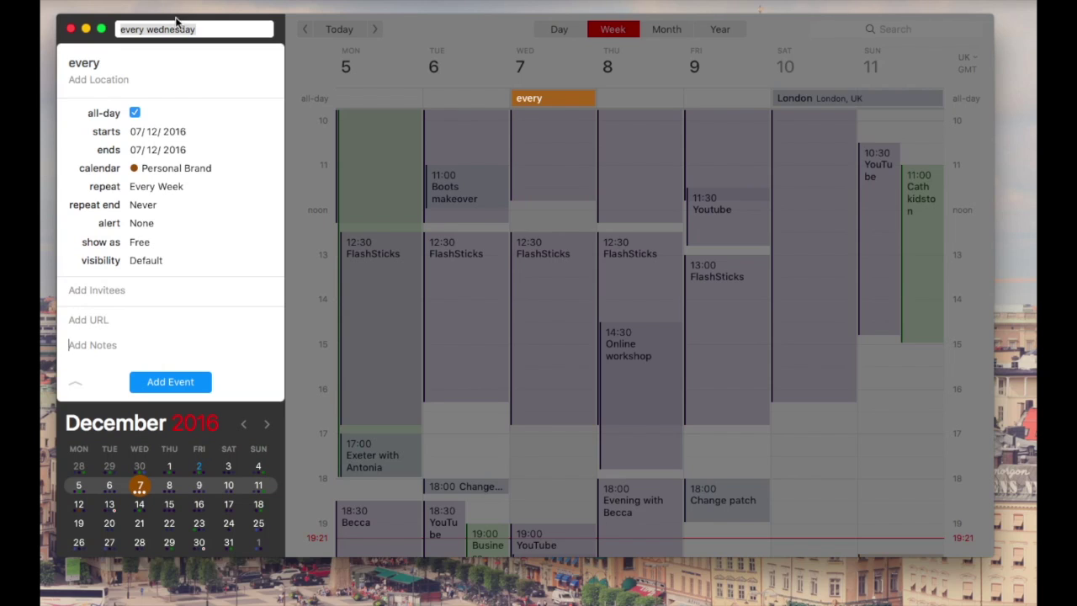
Step: Delete the draft phrase and open Preferences with Cmd+comma
triple_click(214, 29)
key("BackSpace")
key("super+comma")
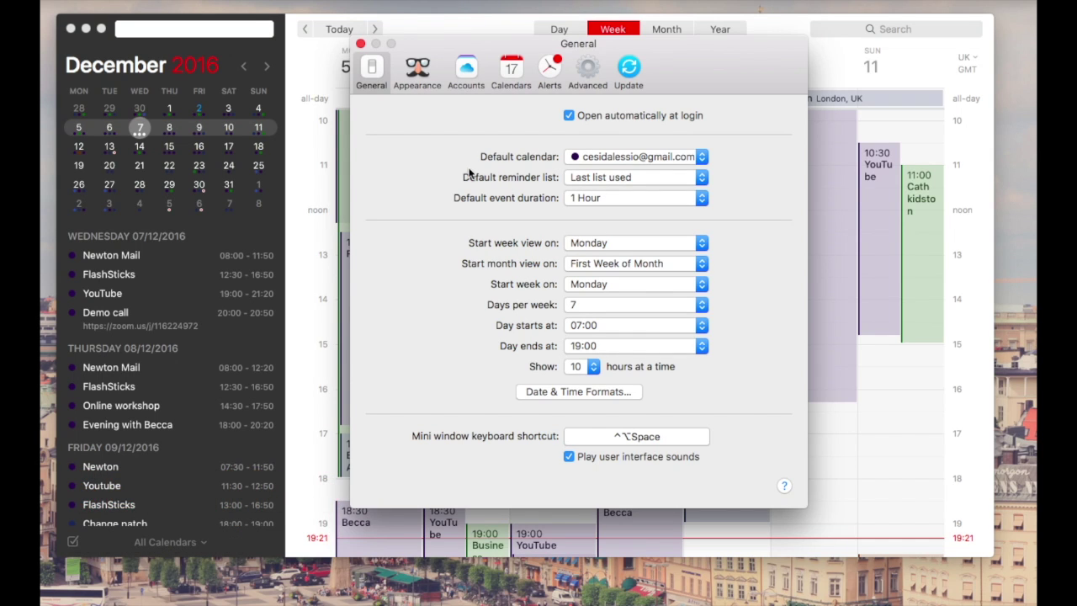
Step: In Appearance, keep Normal text size, turn on the colour menu bar icon, and hide reminders in Day, Week, and Month views
left_click(957, 33)
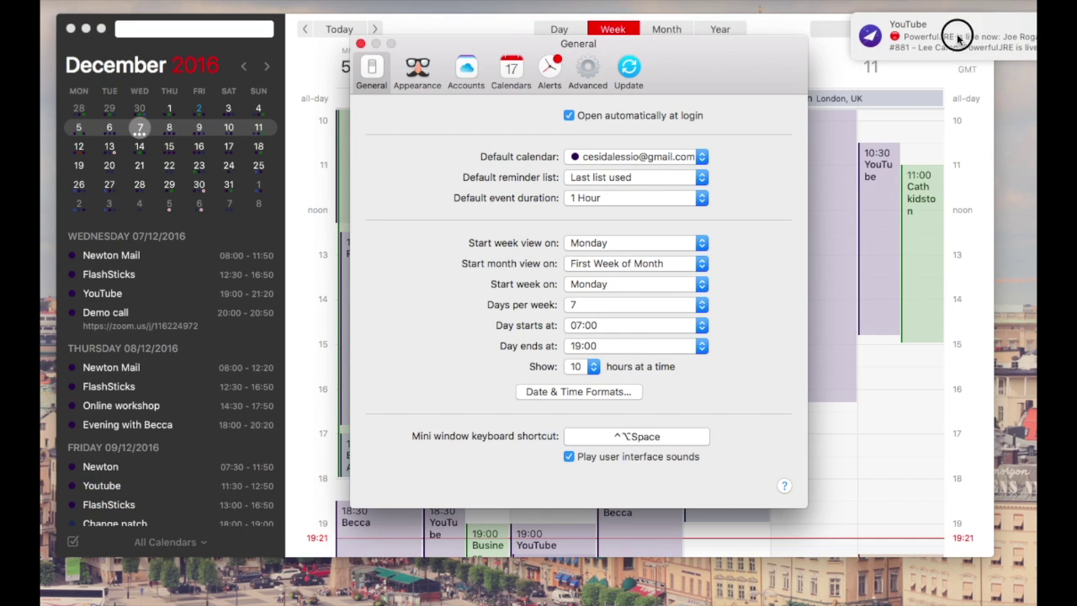
left_click(417, 71)
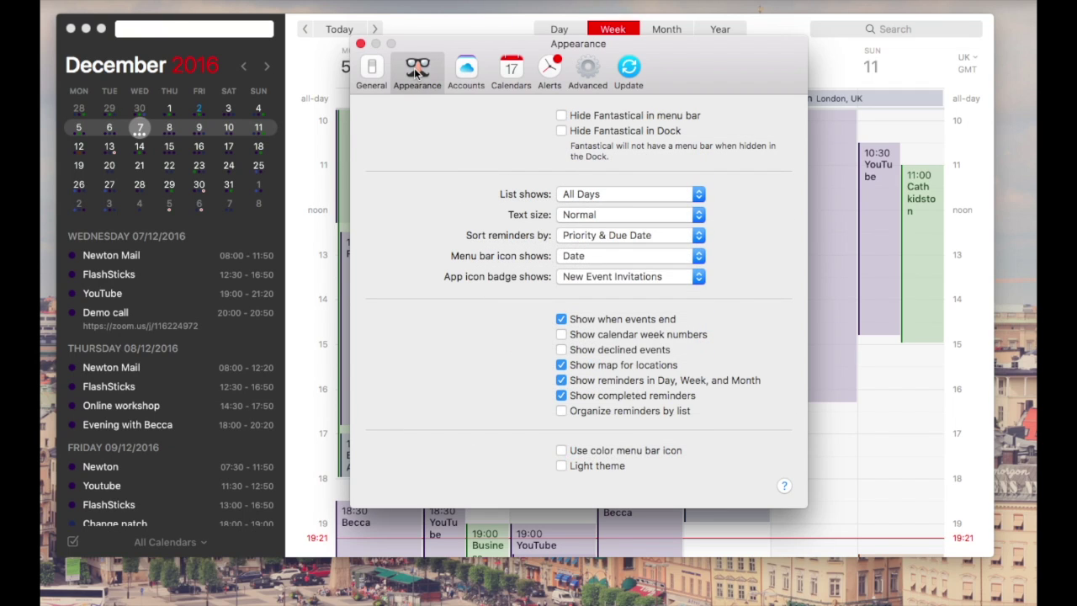
left_click(621, 216)
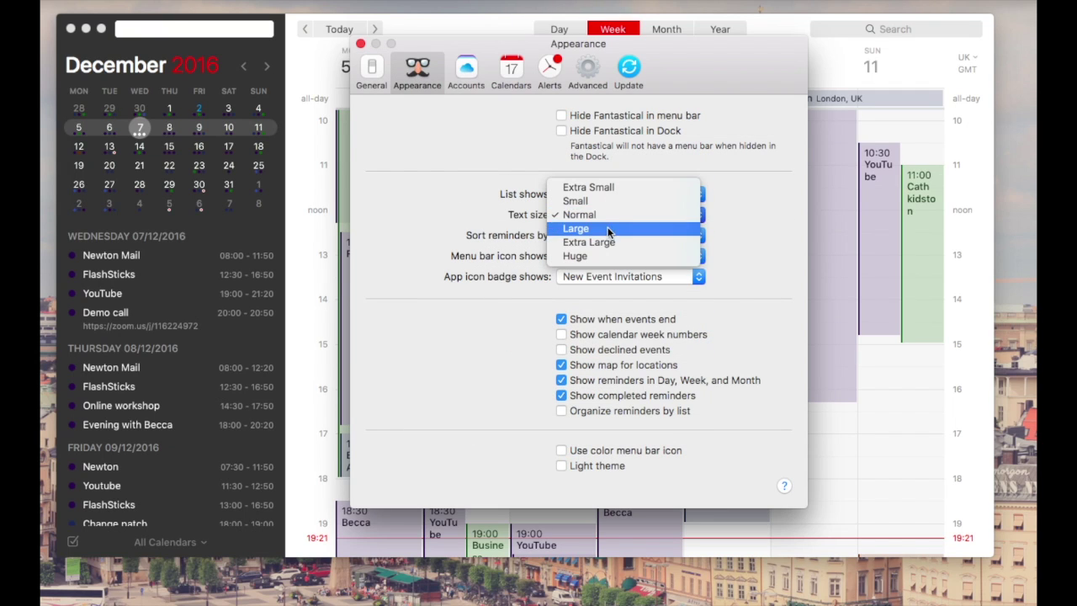
left_click(665, 219)
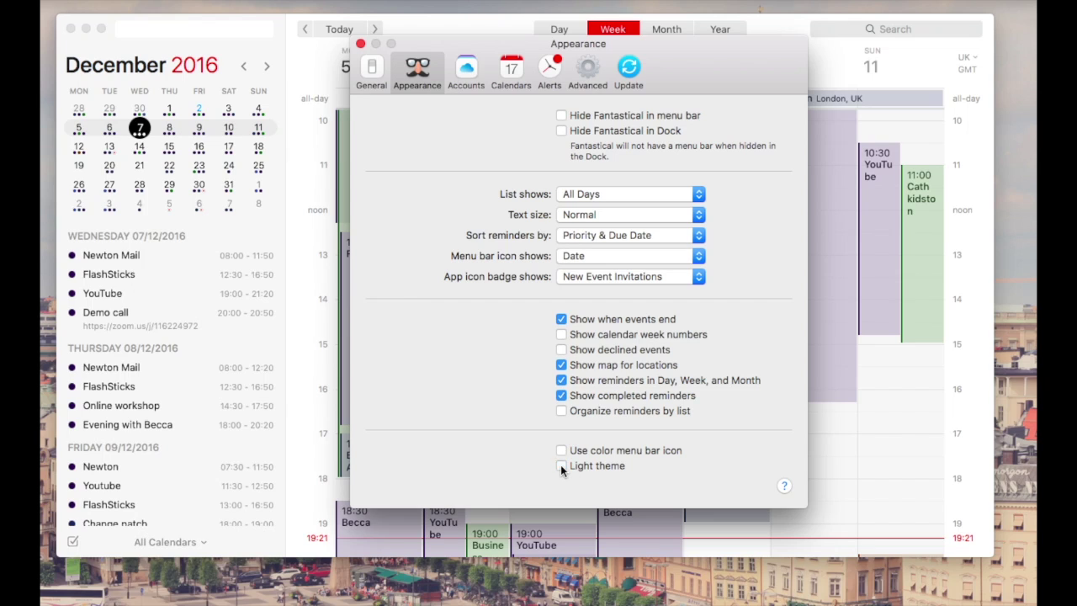
left_click(561, 451)
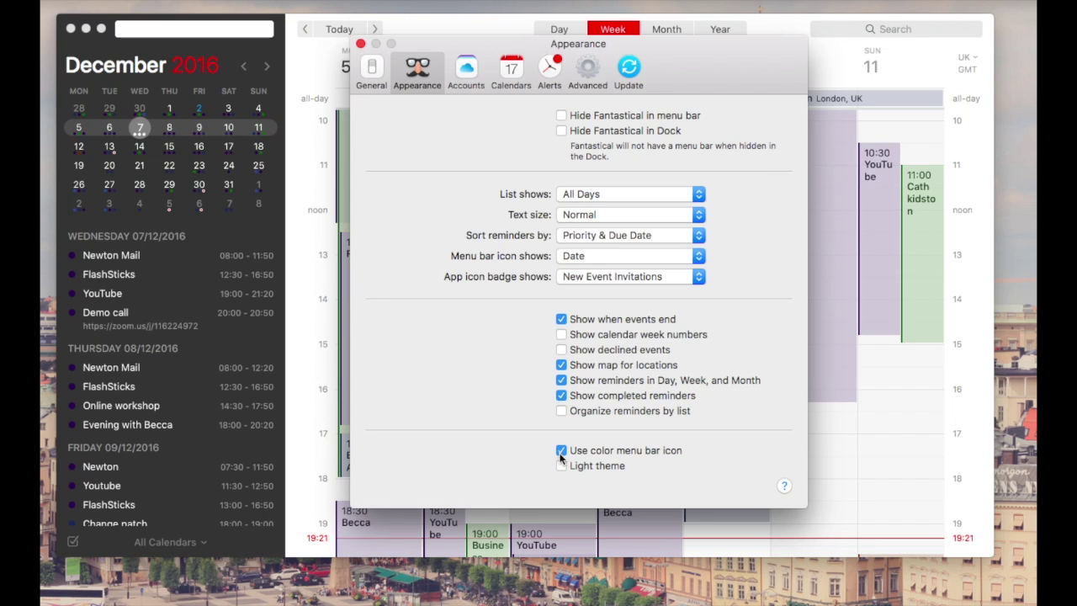
left_click(561, 380)
Step: Turn on declined events, then view the local Calendar and Google account settings in Accounts
left_click(562, 349)
left_click(468, 72)
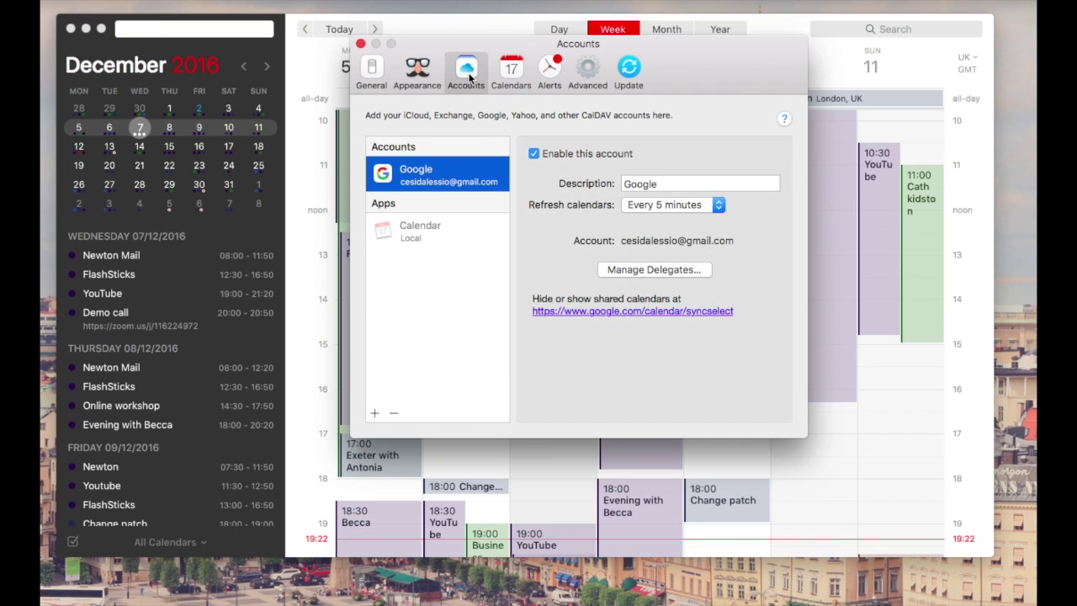
left_click(453, 235)
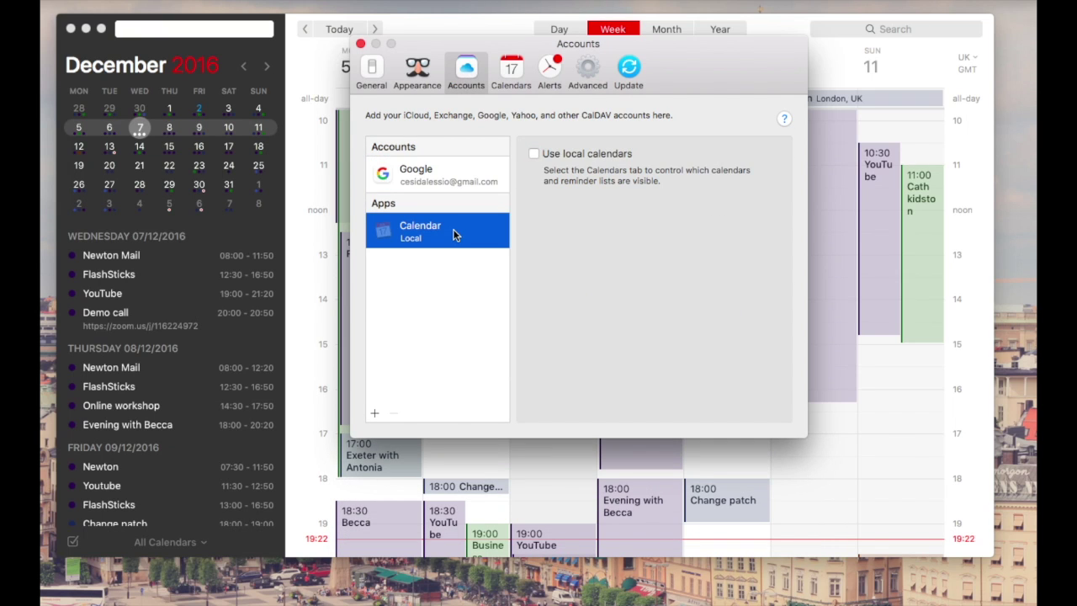
left_click(438, 189)
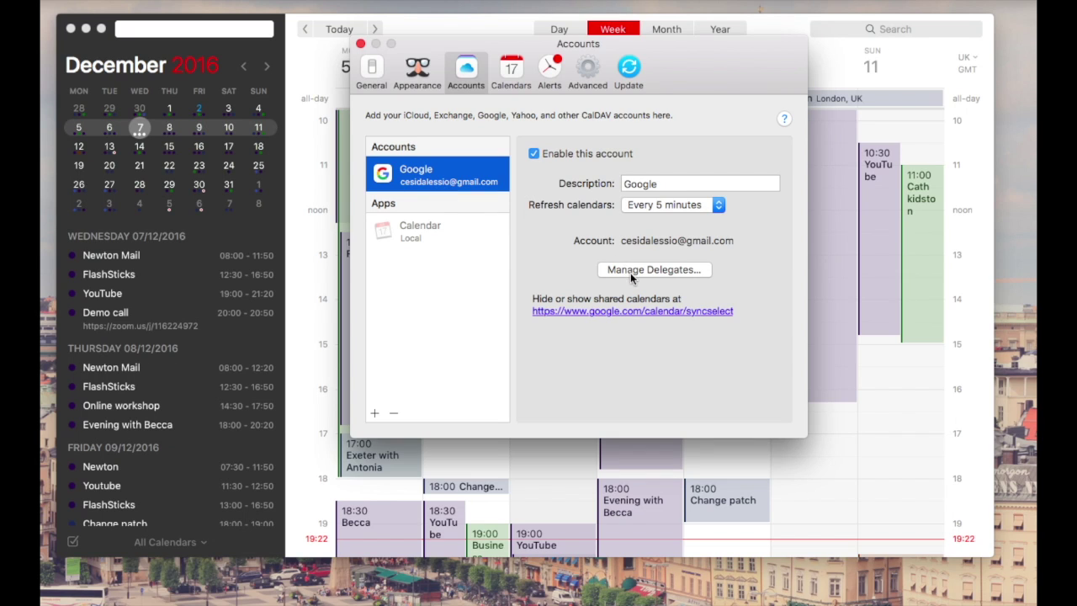
Step: Open the add-account chooser and cancel without adding an account
left_click(375, 414)
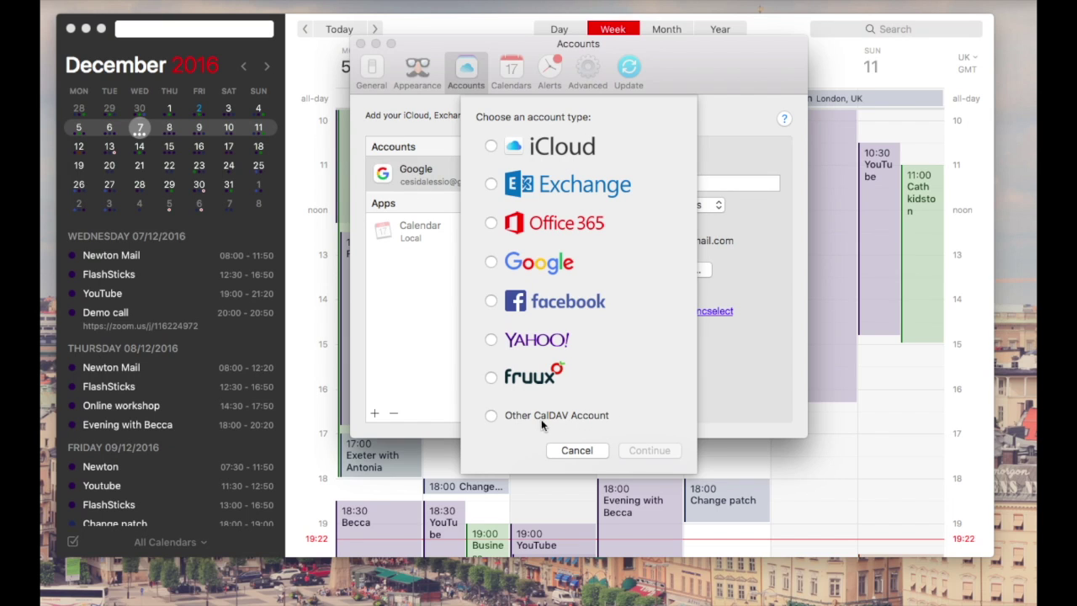
left_click(592, 450)
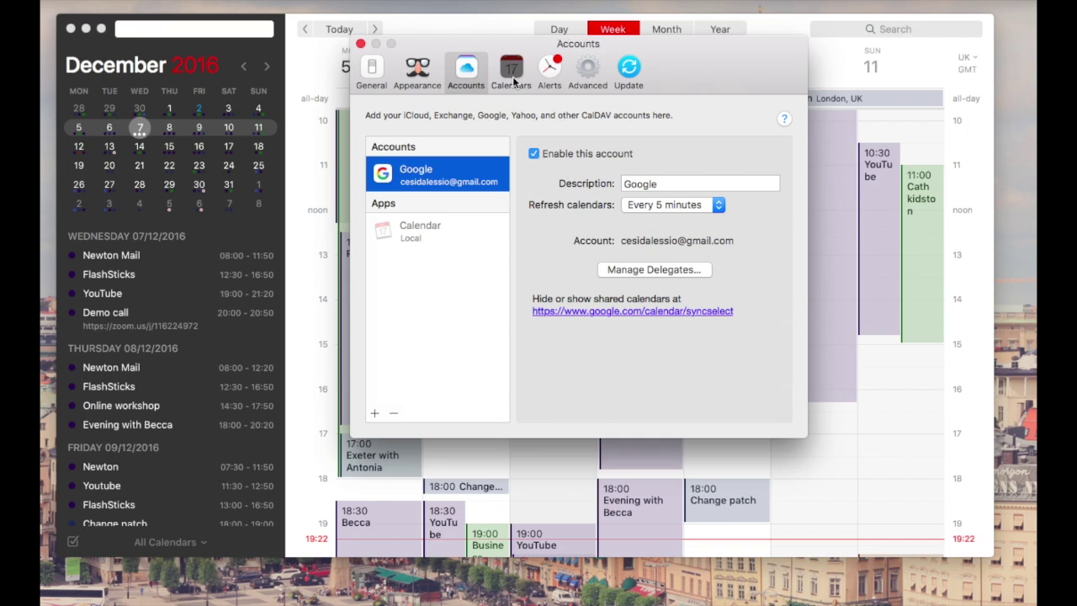
left_click(512, 76)
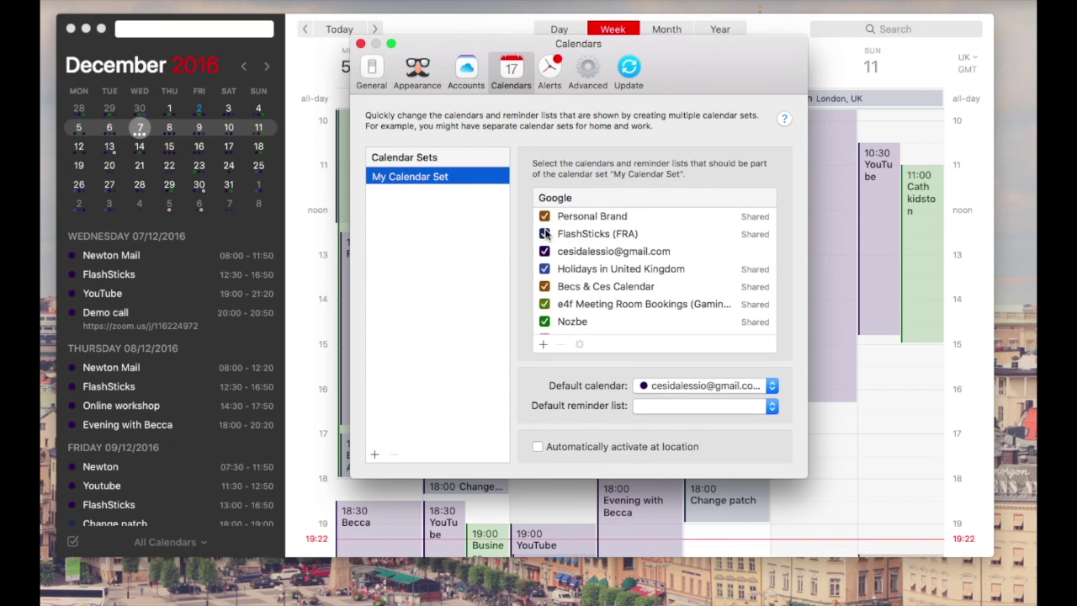
Step: Create a new calendar set, then delete it, leaving calendar sets unchanged
scroll(606, 288, "down", 5)
scroll(606, 288, "up", 5)
left_click(376, 455)
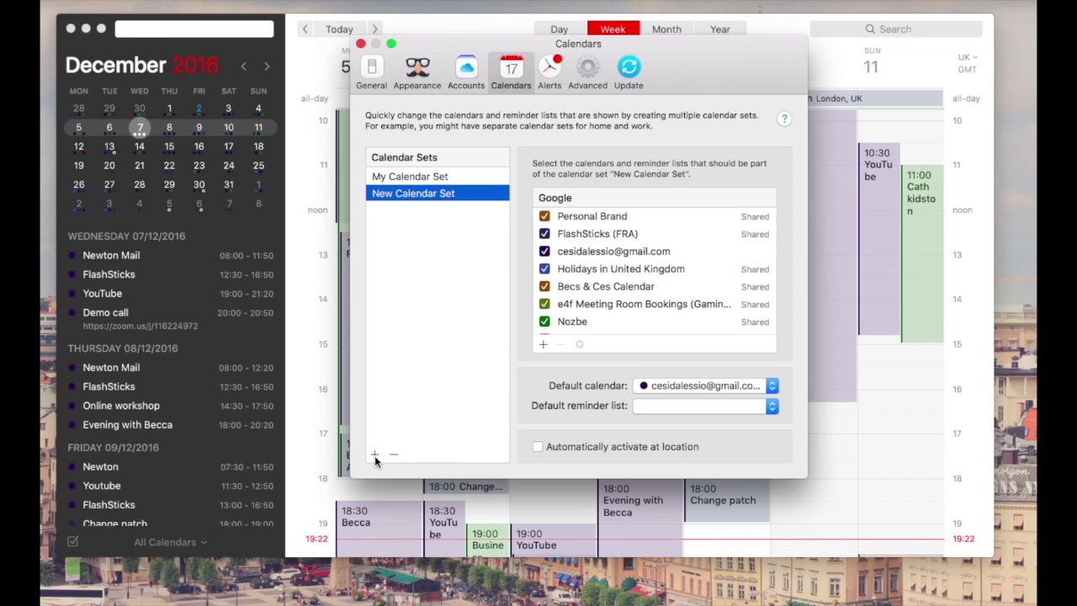
left_click(495, 390)
left_click(393, 455)
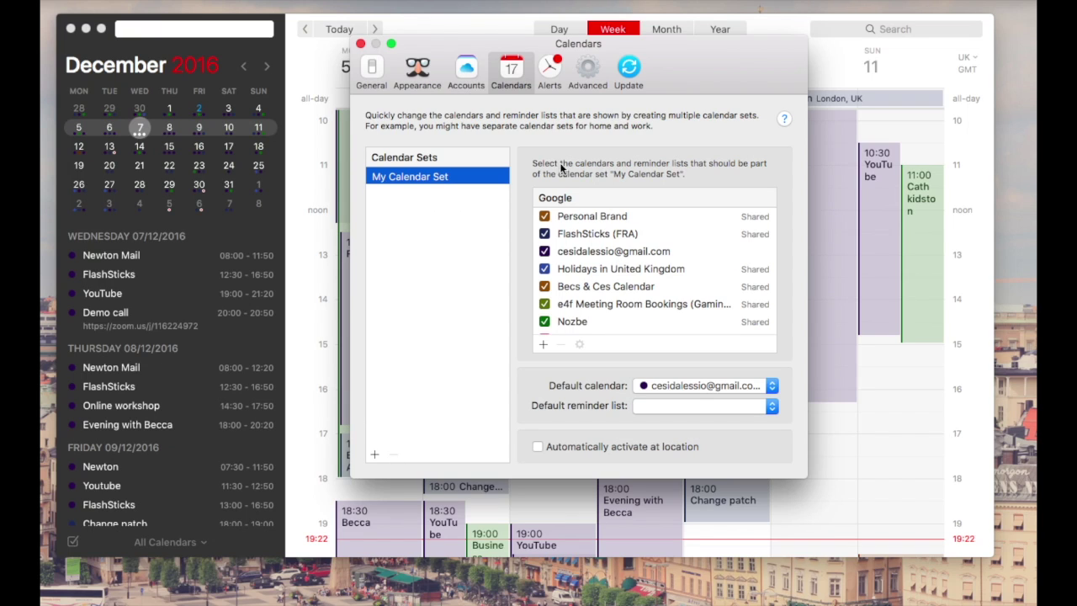
Step: Set Advanced > Open maps in to Google Maps, after a look at Alerts, then view Update
left_click(552, 74)
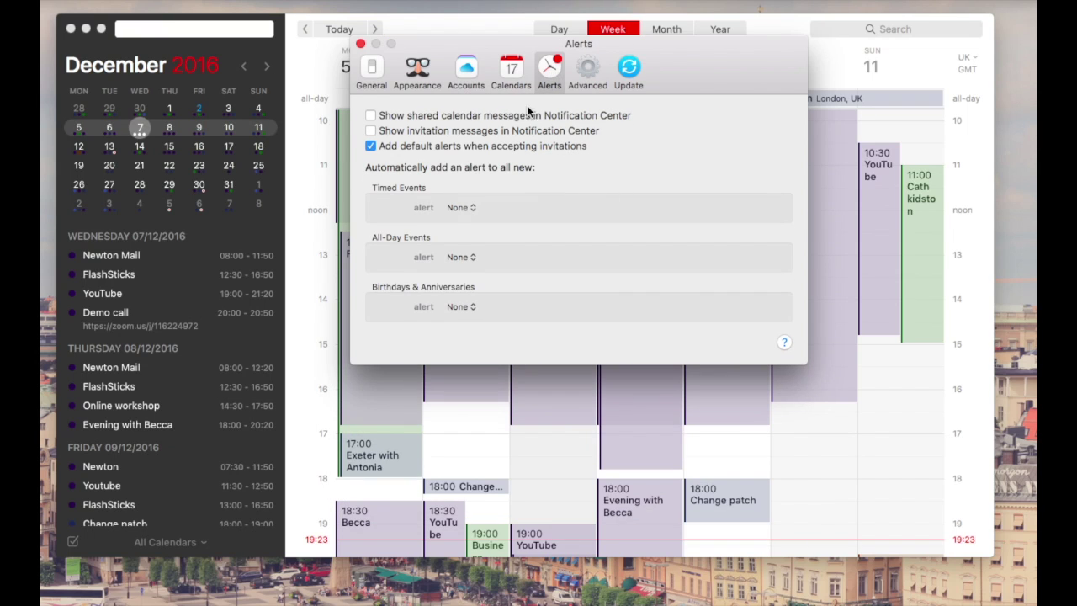
left_click(580, 73)
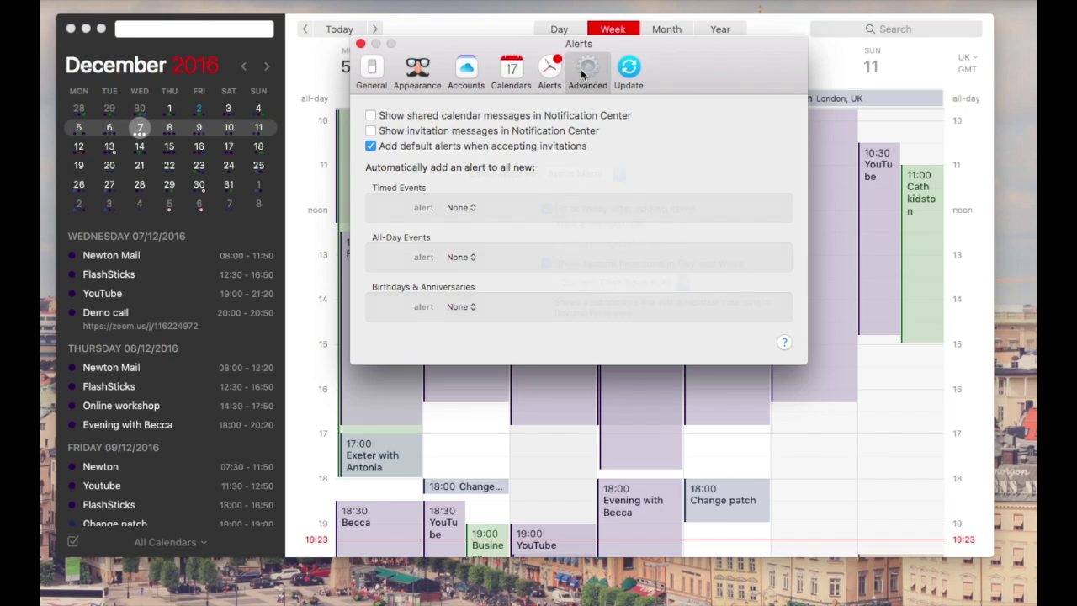
left_click(590, 118)
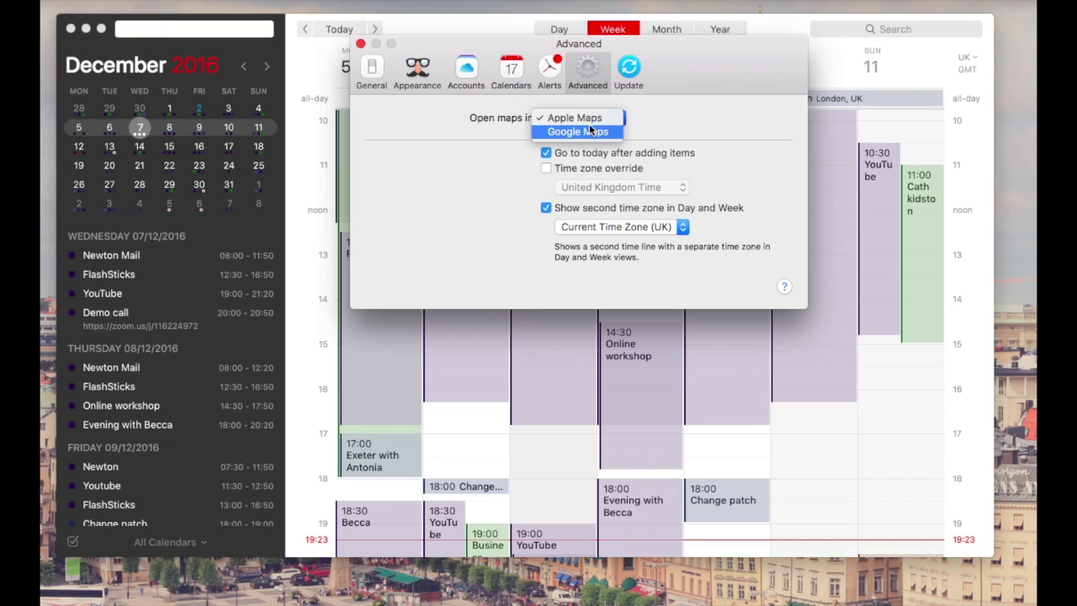
left_click(589, 132)
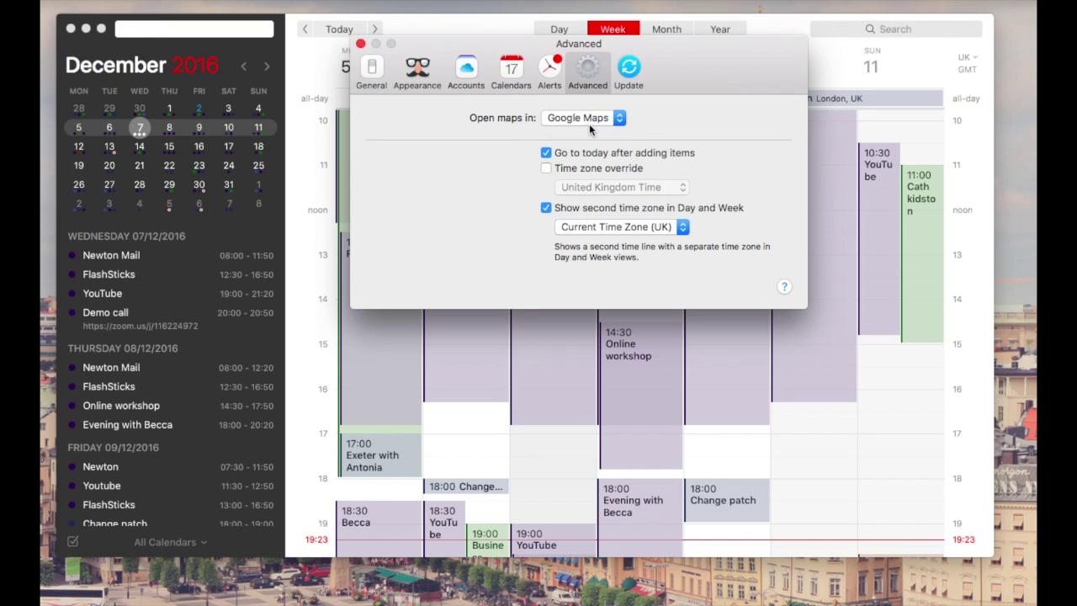
left_click(625, 72)
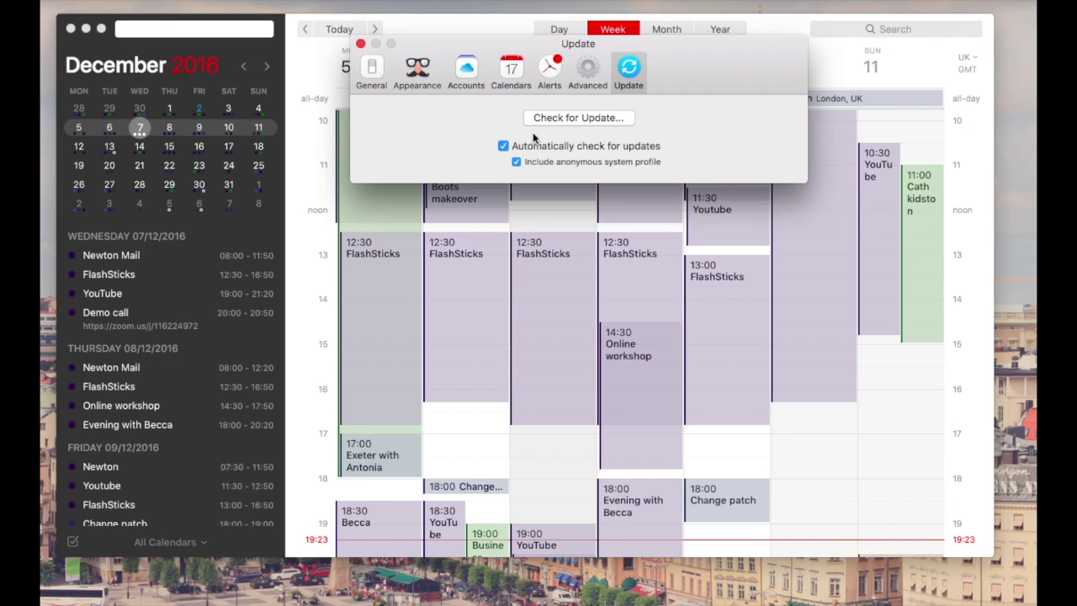
left_click(964, 19)
Step: Close Preferences, browse the week grid showing Thursday 8 December, and open the mini window
left_click(360, 42)
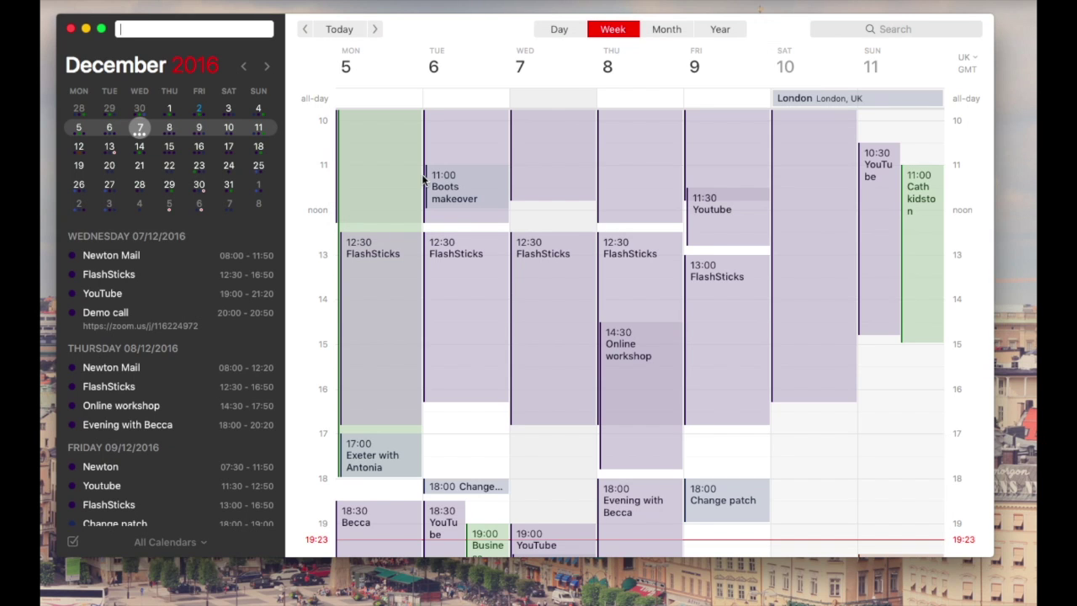
scroll(496, 316, "up", 5)
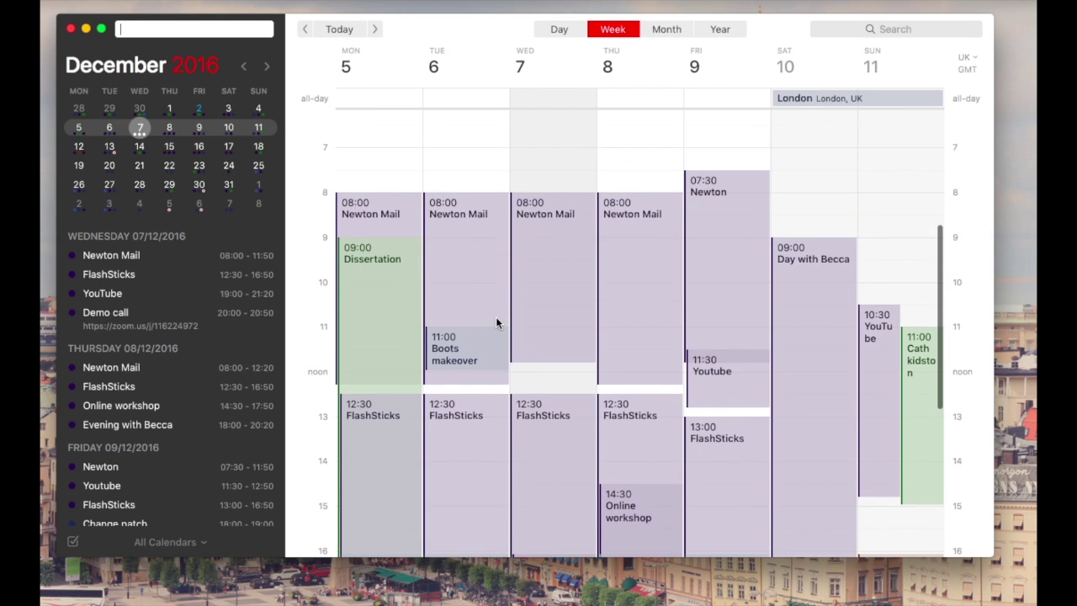
left_click(239, 350)
scroll(207, 365, "down", 5)
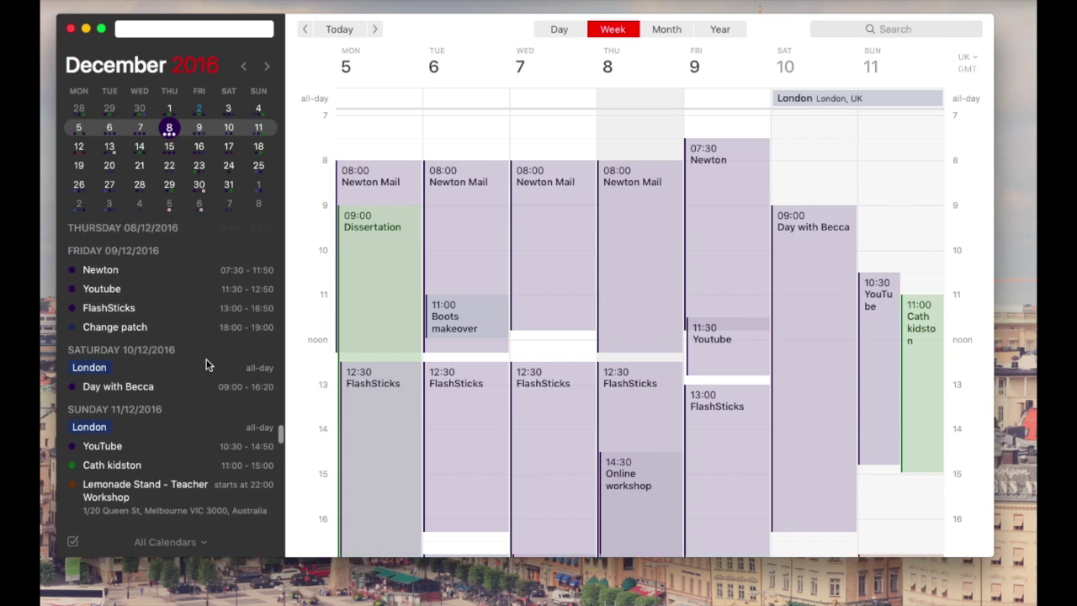
scroll(207, 366, "down", 4)
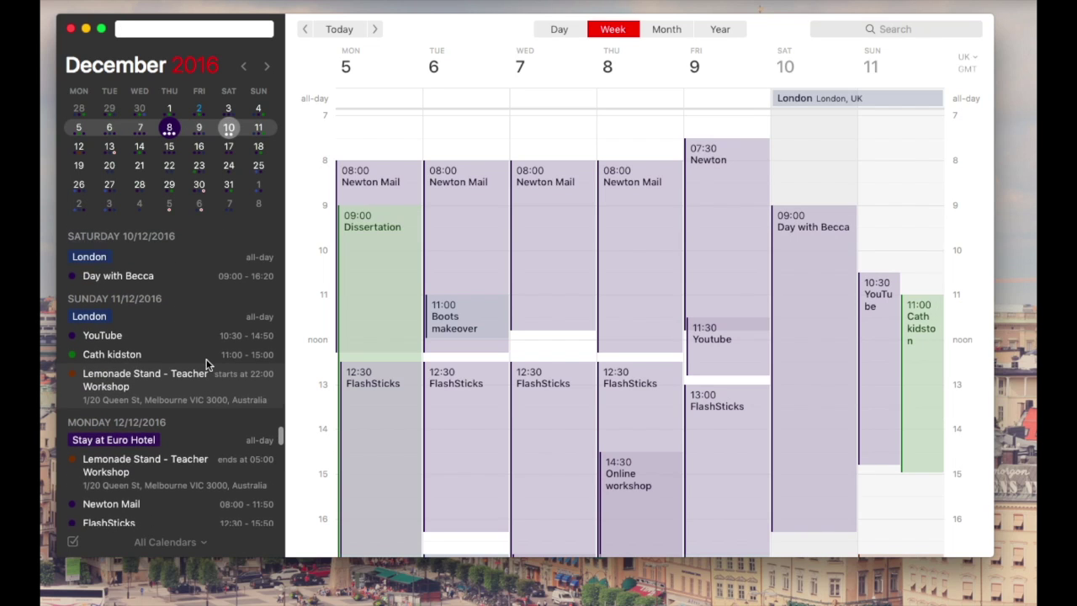
scroll(204, 364, "up", 2)
scroll(606, 291, "down", 1)
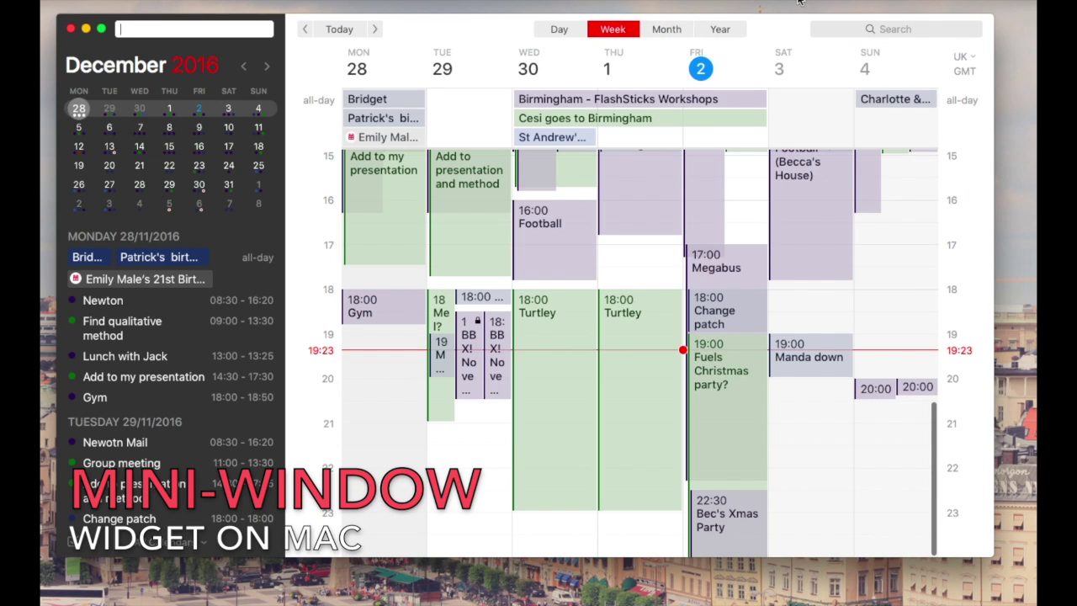
left_click(802, 2)
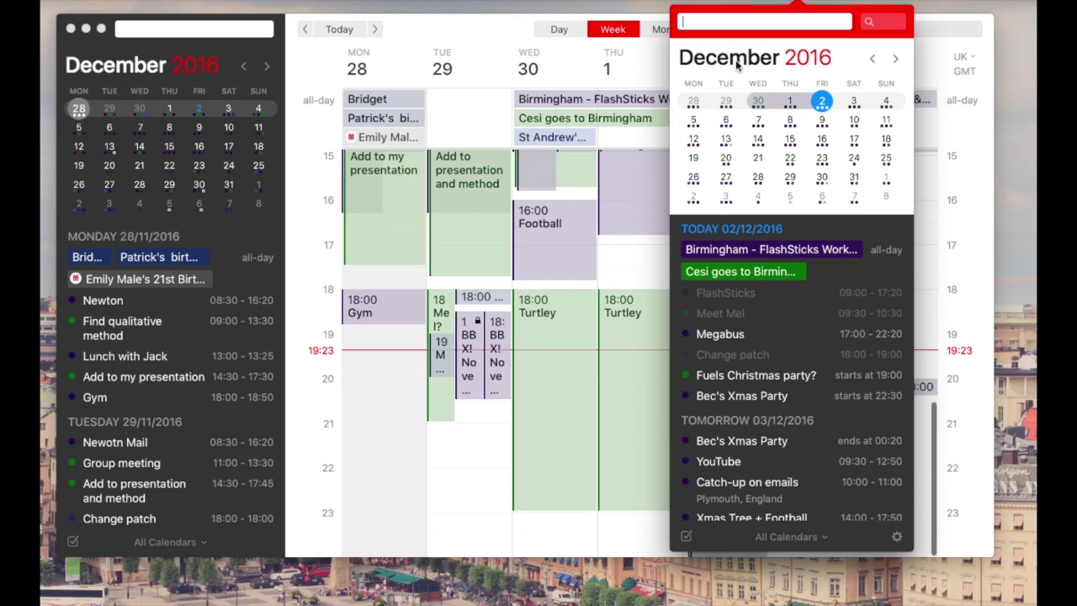
Step: Switch the mini window to Reminders and type then clear 'Remind me to'
left_click(742, 283)
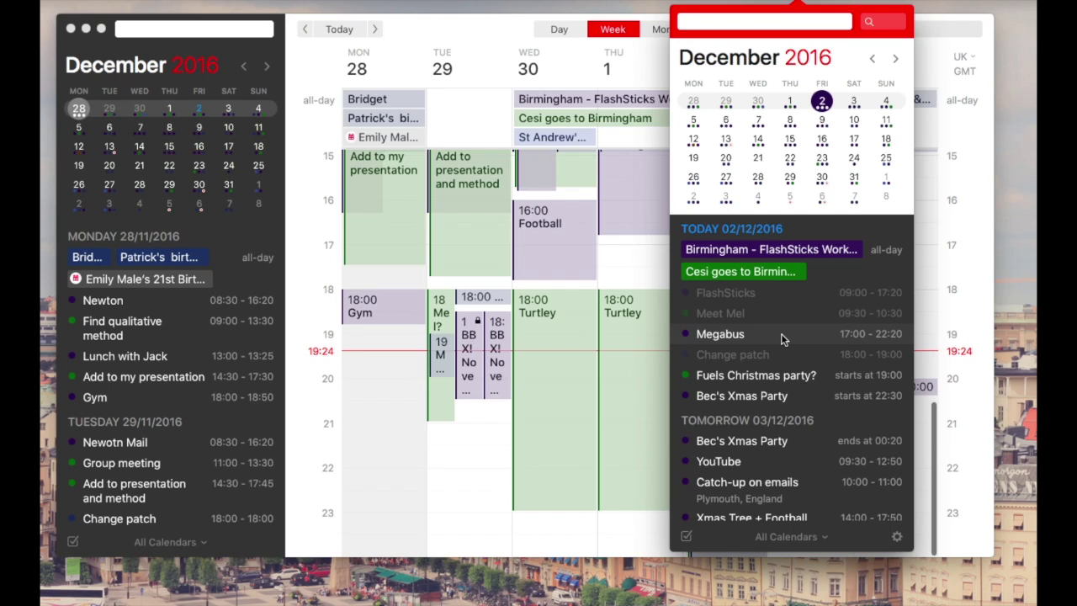
left_click(686, 537)
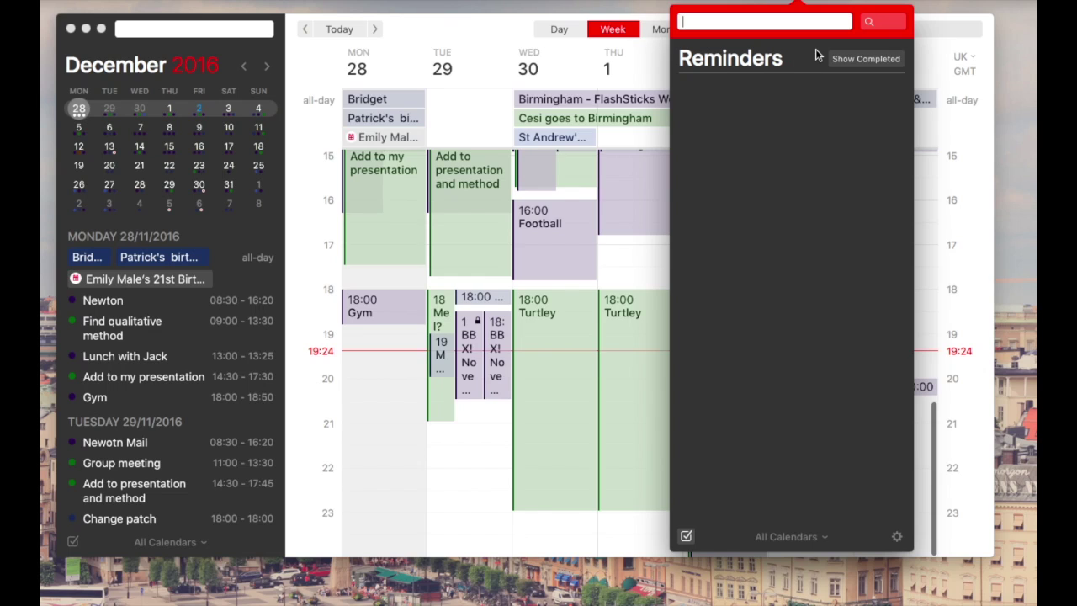
type("Remind me to")
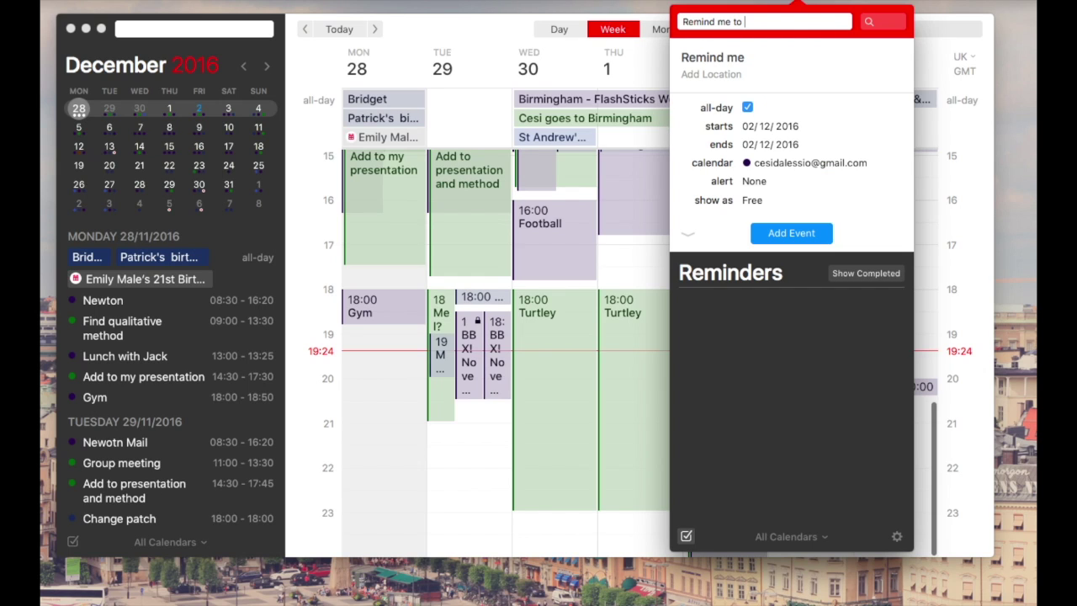
key("super+a")
key("BackSpace")
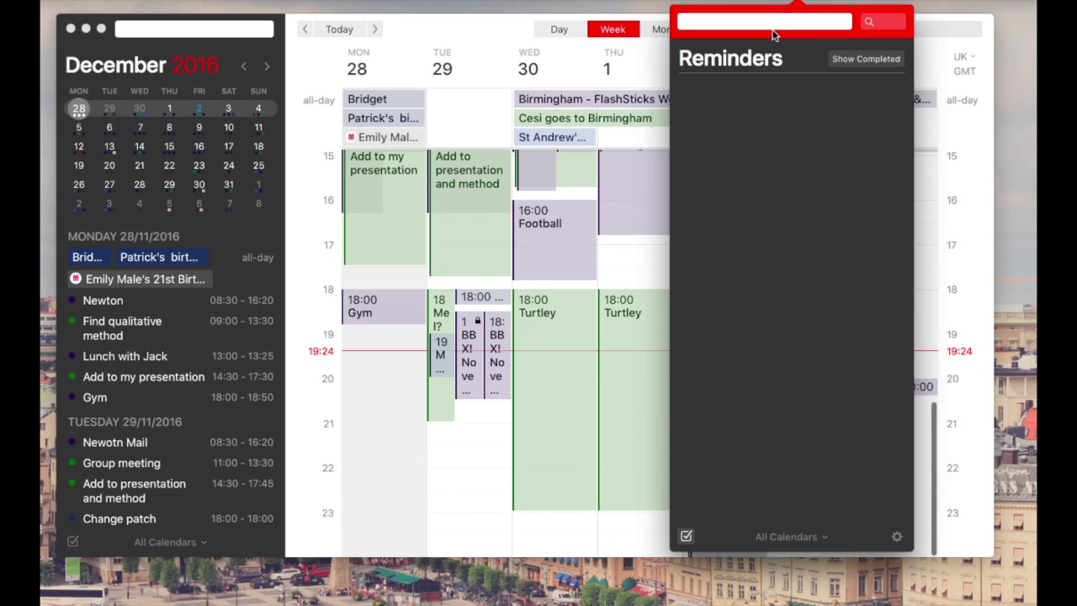
Step: Draft 'Pick-up dry clearing', check its details shown as Free, clear it, and show completed reminders
type("Pick-up dry")
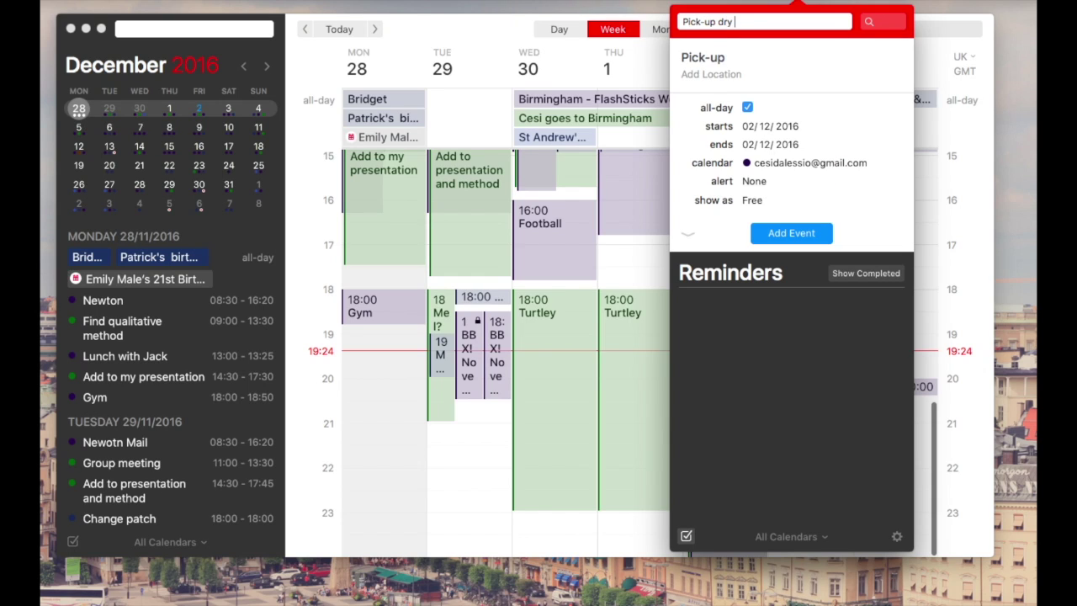
type(" clear")
type("ing")
left_click(693, 235)
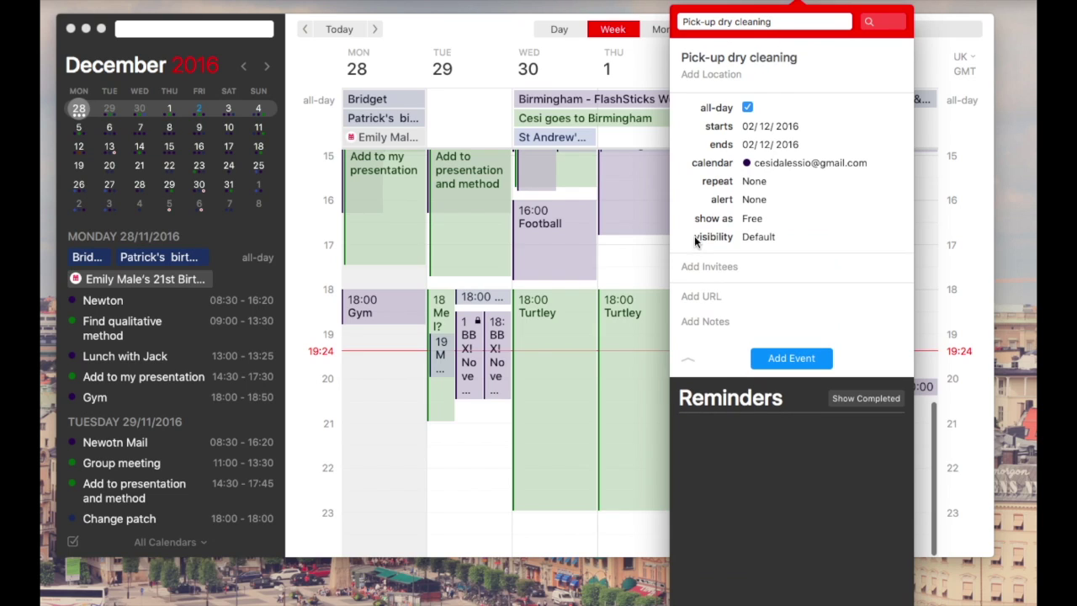
left_click(758, 218)
left_click(757, 218)
left_click(817, 27)
key("shift+Left")
key("shift+Left")
key("shift+Left")
key("shift+Left")
key("shift+Left")
key("shift+Left")
key("shift+Left")
key("shift+Left")
key("shift+Left")
key("shift+Left")
key("shift+Left")
key("shift+Left")
key("shift+Left")
key("shift+Left")
key("shift+Left")
key("shift+Left")
key("shift+Left")
key("shift+Left")
key("shift+Left")
key("shift+Left")
key("BackSpace")
left_click(842, 58)
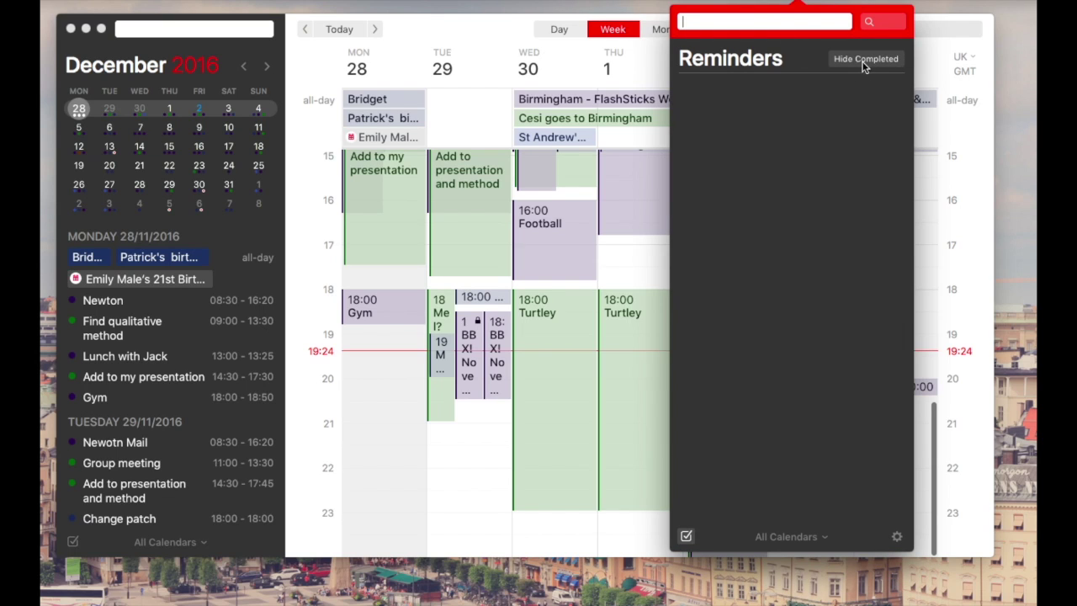
left_click(897, 536)
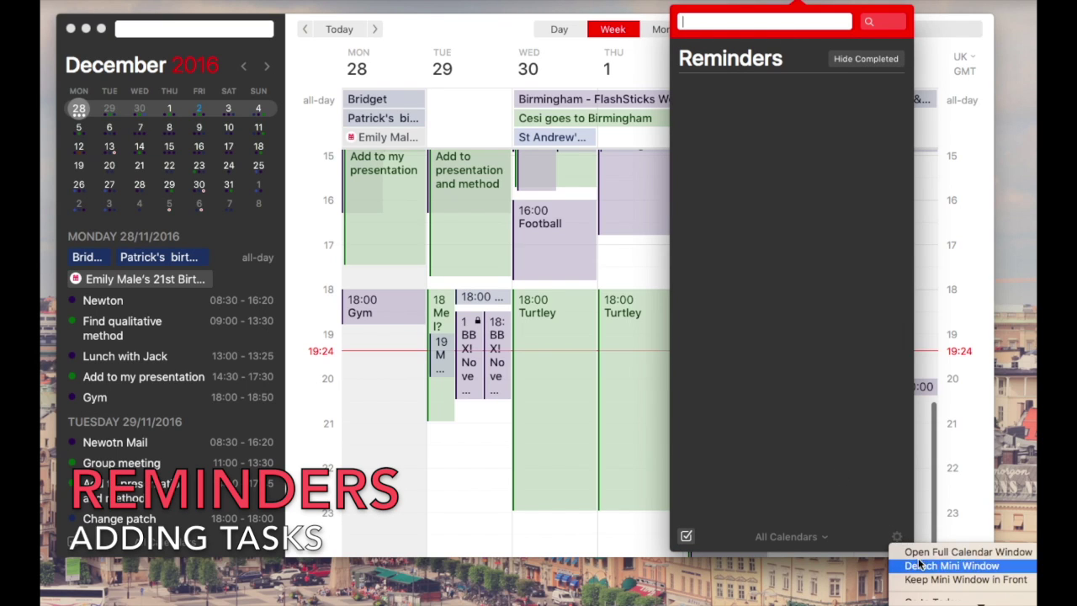
Step: Close the mini window and show the Reminders list in the main window's sidebar
left_click(822, 399)
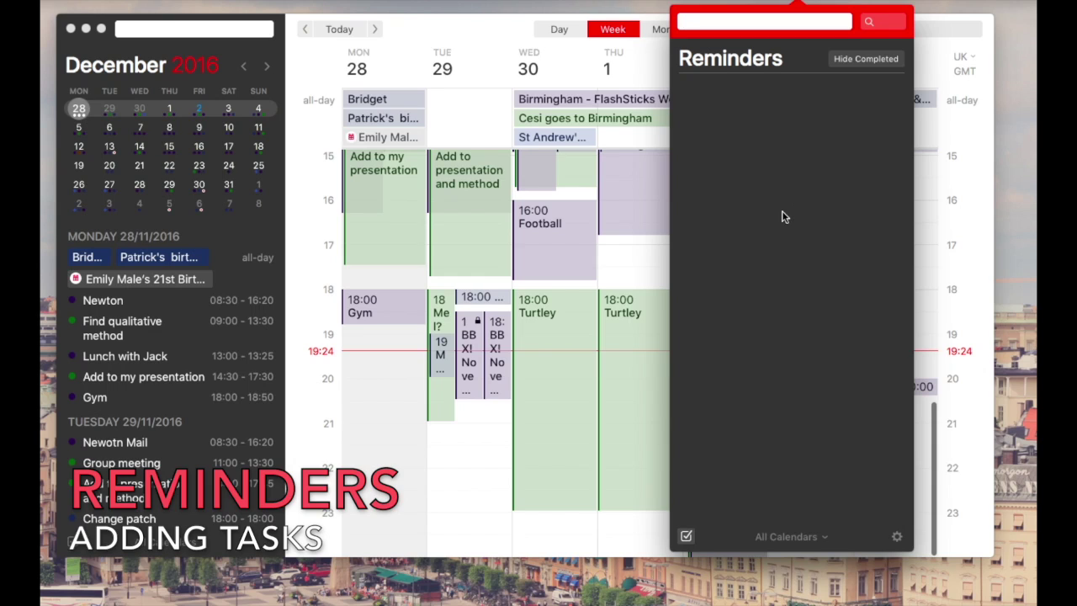
left_click(739, 25)
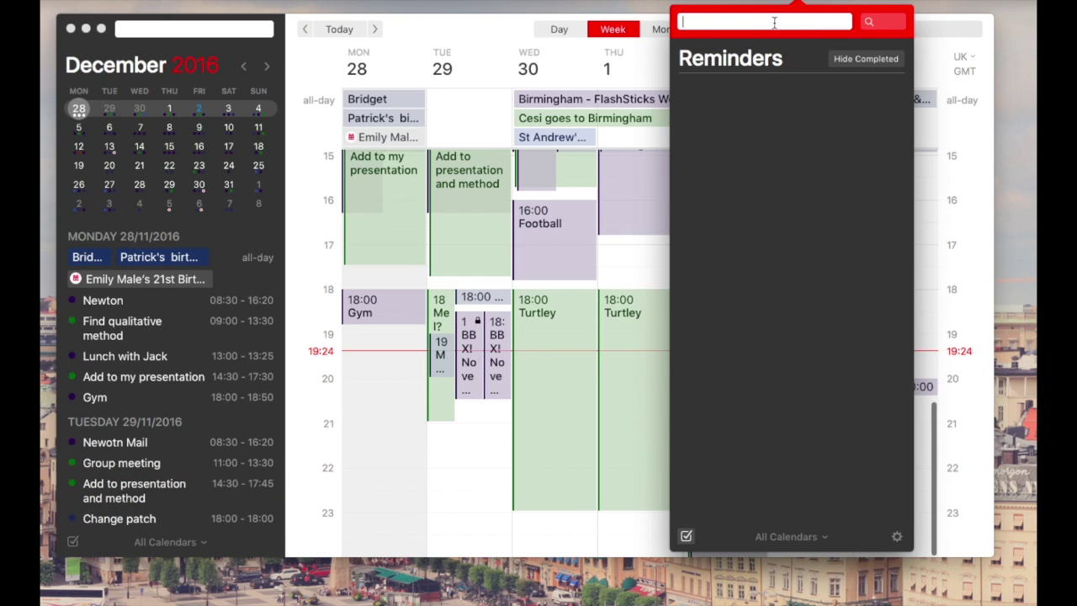
left_click(967, 40)
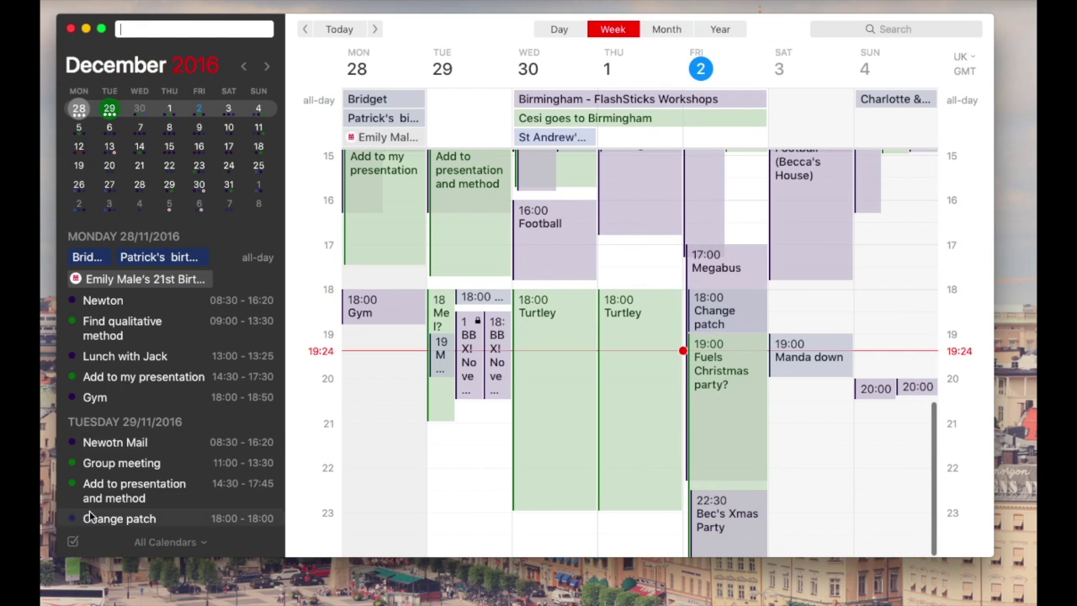
left_click(74, 543)
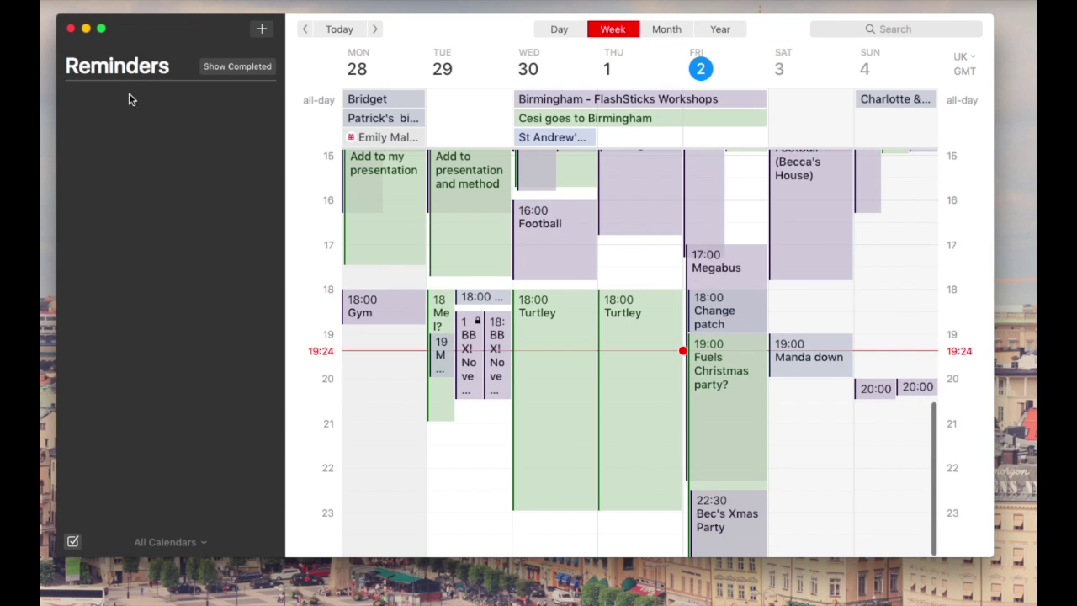
Step: Start a 'tom' quick event, discard the draft, and open General preferences with Cmd+comma
left_click(262, 29)
type("tom")
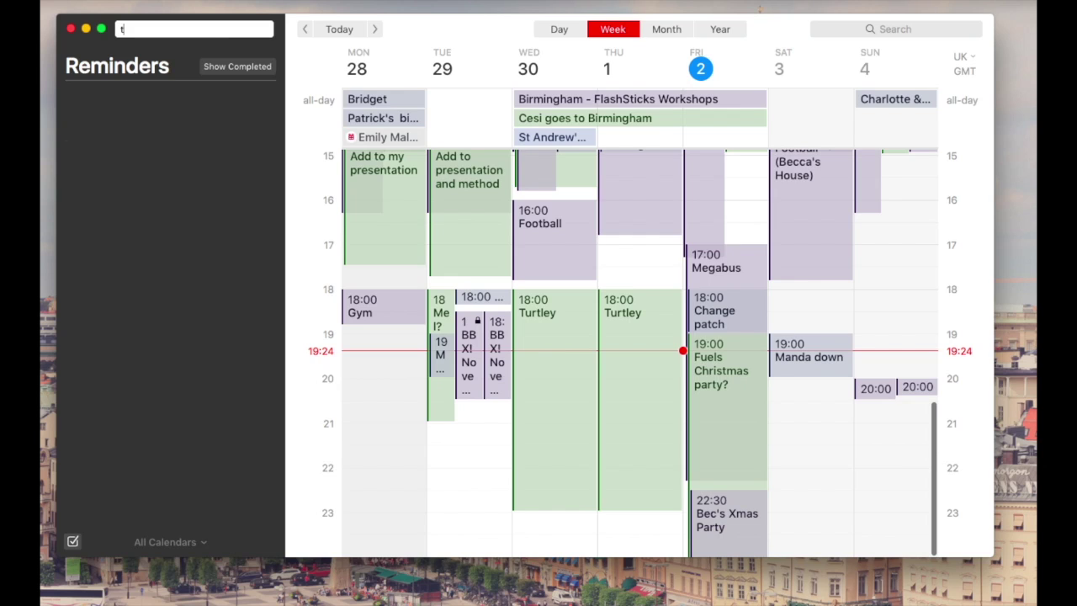
key("Return")
key("BackSpace")
key("Return")
key("BackSpace")
key("super+comma")
Step: Set the mini window shortcut to Shift-Command-F, glance at Help and Alerts, then close Preferences
left_click(630, 521)
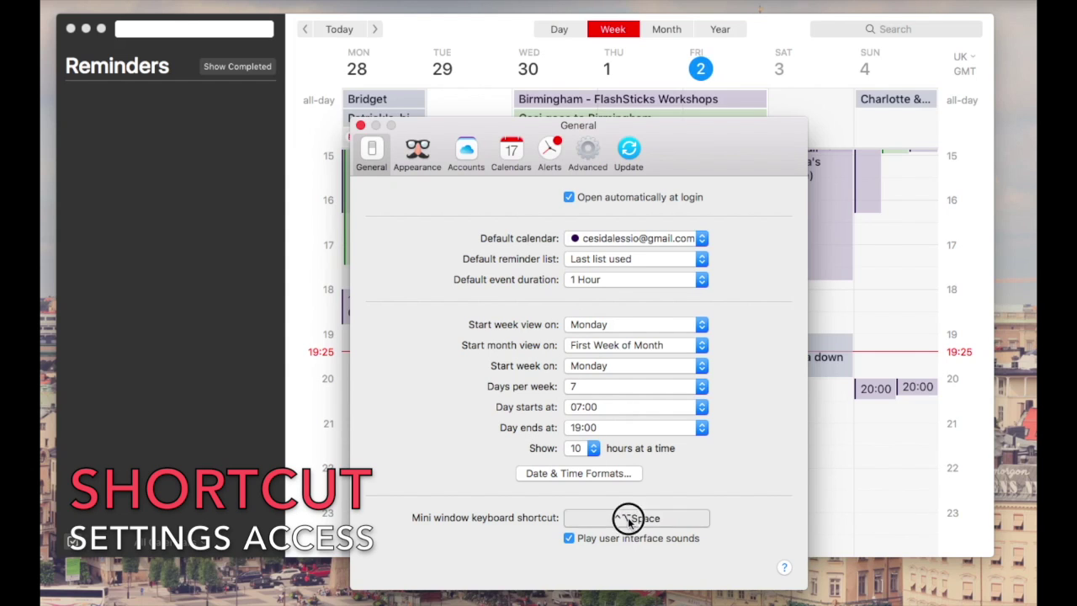
key("shift+super+f")
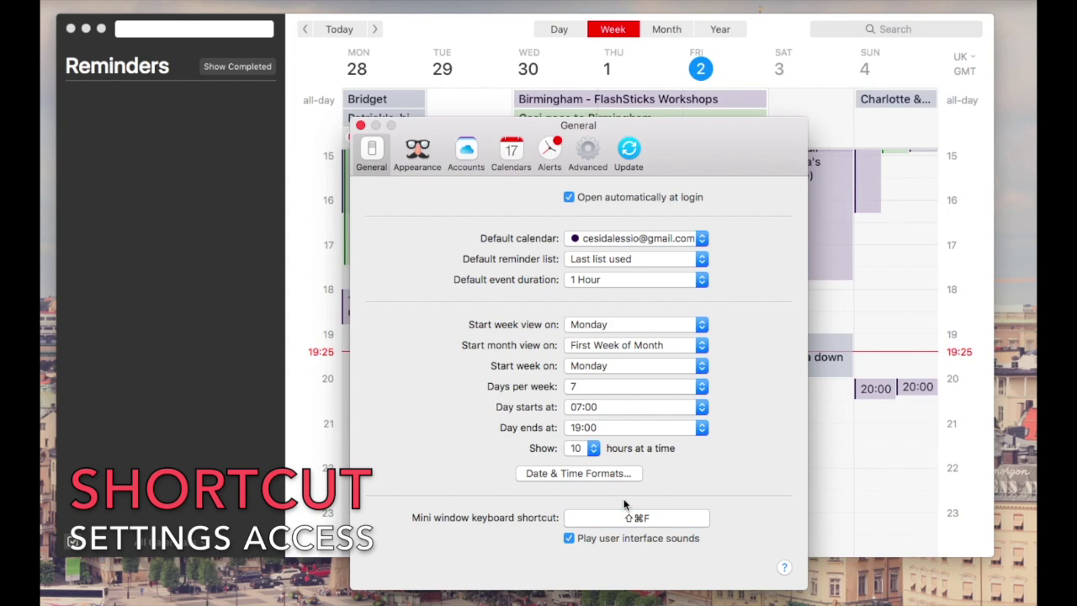
left_click(783, 569)
key("ctrl+Left")
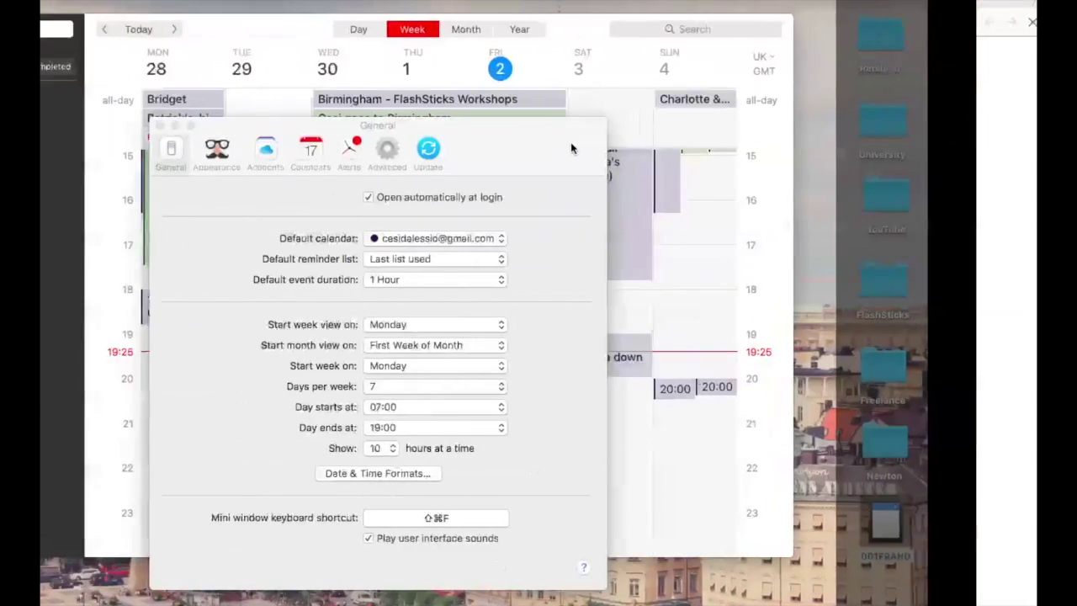
left_click(555, 151)
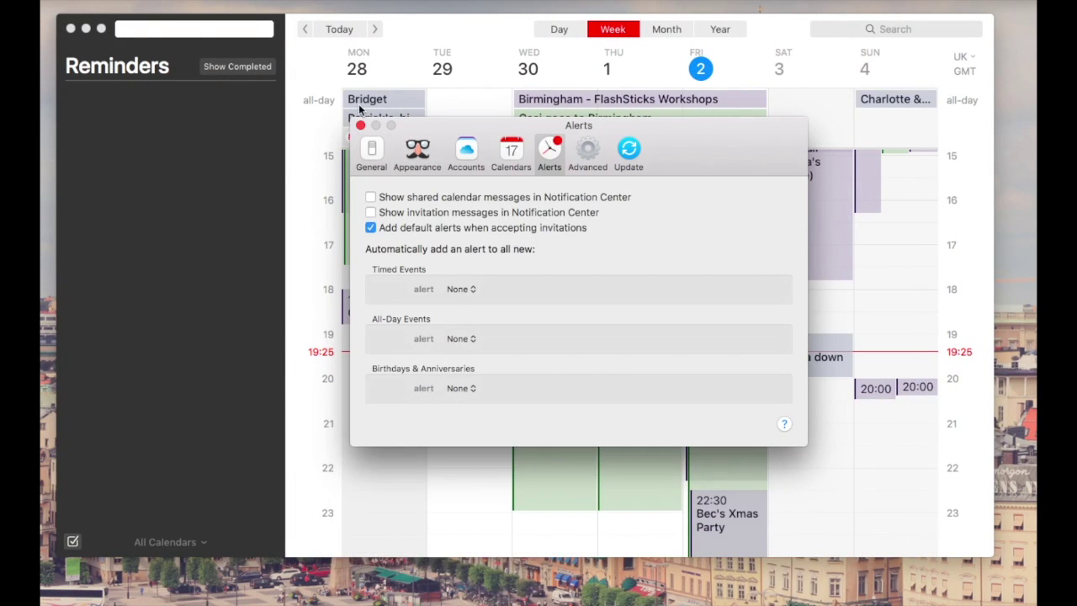
key("super+w")
key("Escape")
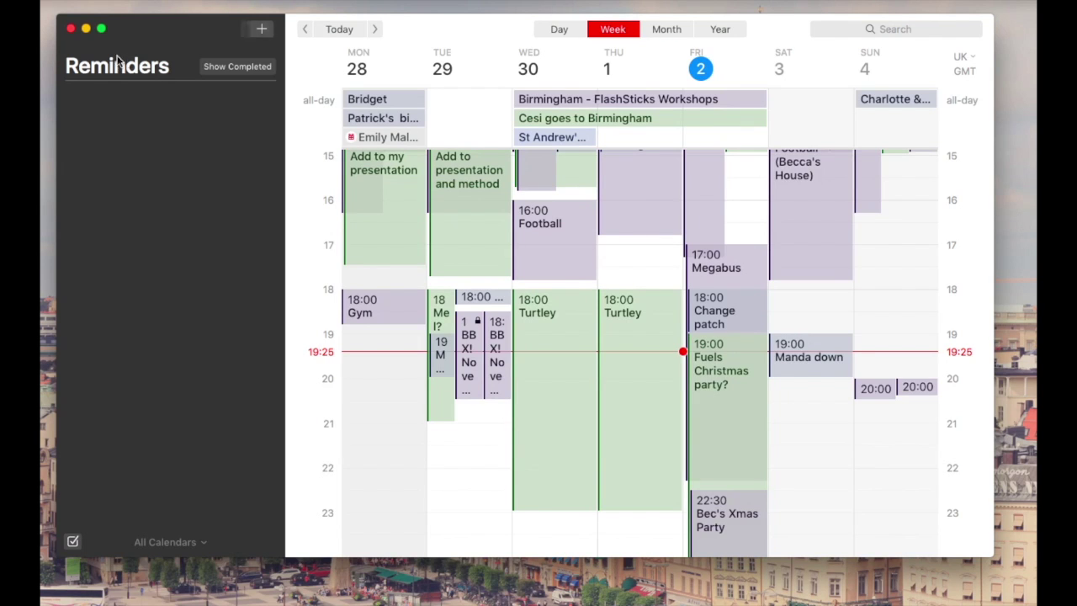
left_click(71, 29)
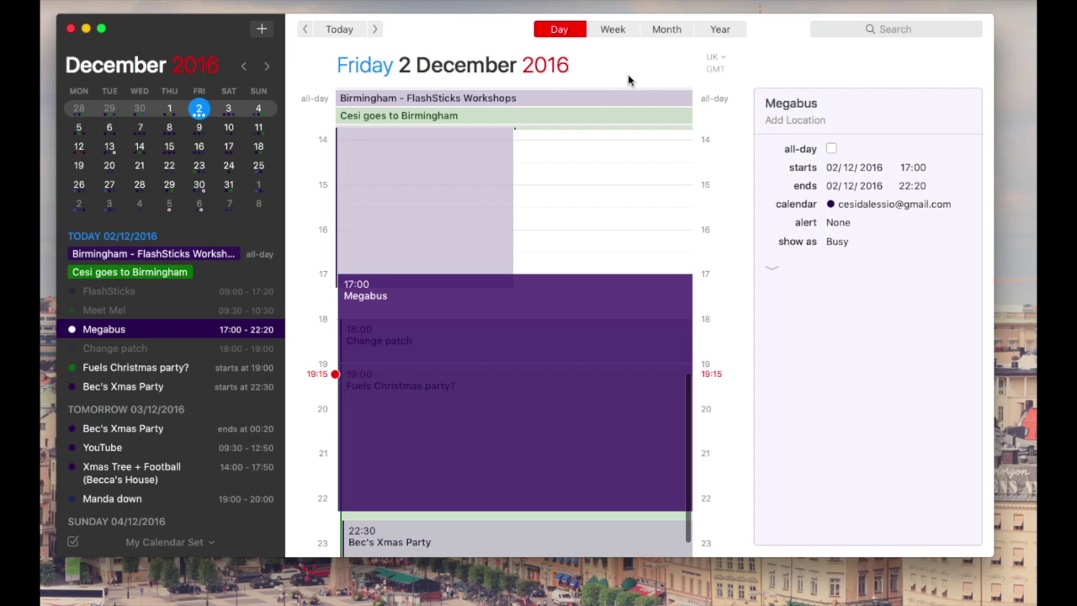
Step: Switch to Week view and bring the overlapping Fuels Christmas party and Megabus events forward in turn
left_click(624, 30)
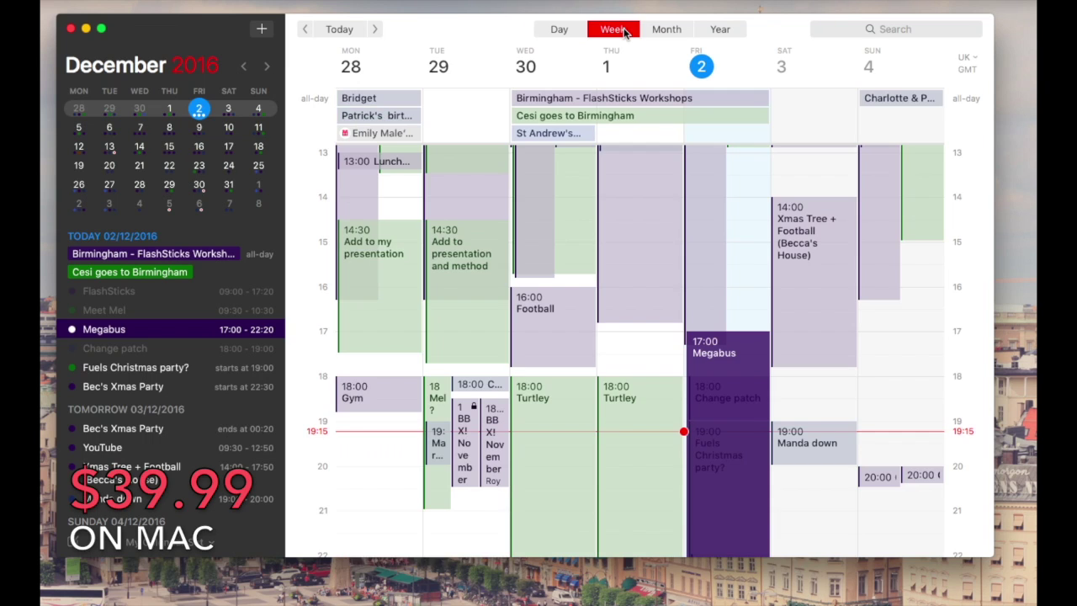
scroll(495, 334, "down", 2)
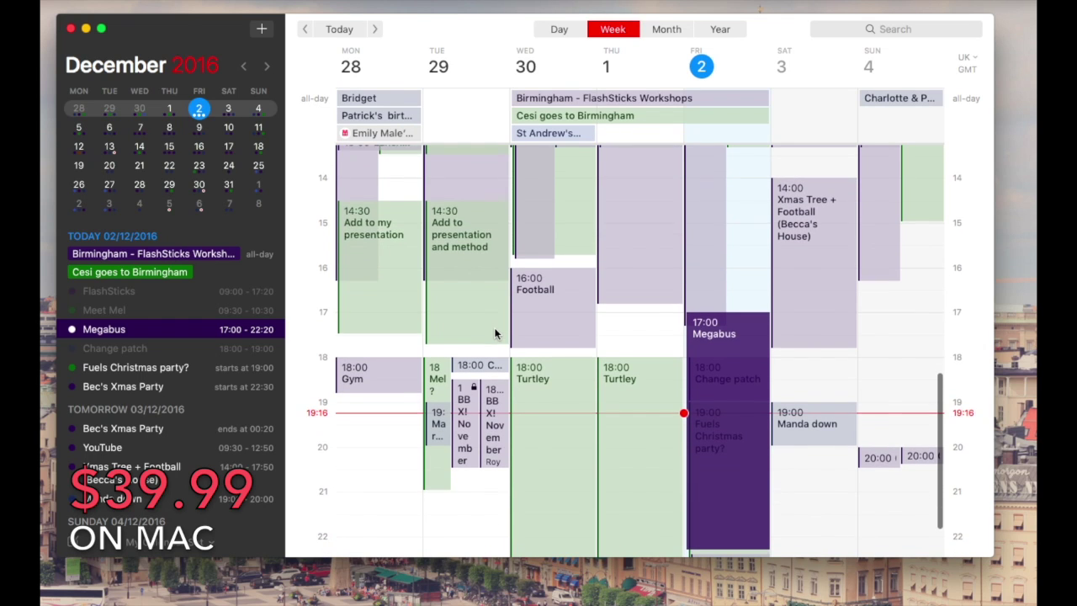
scroll(495, 335, "up", 2)
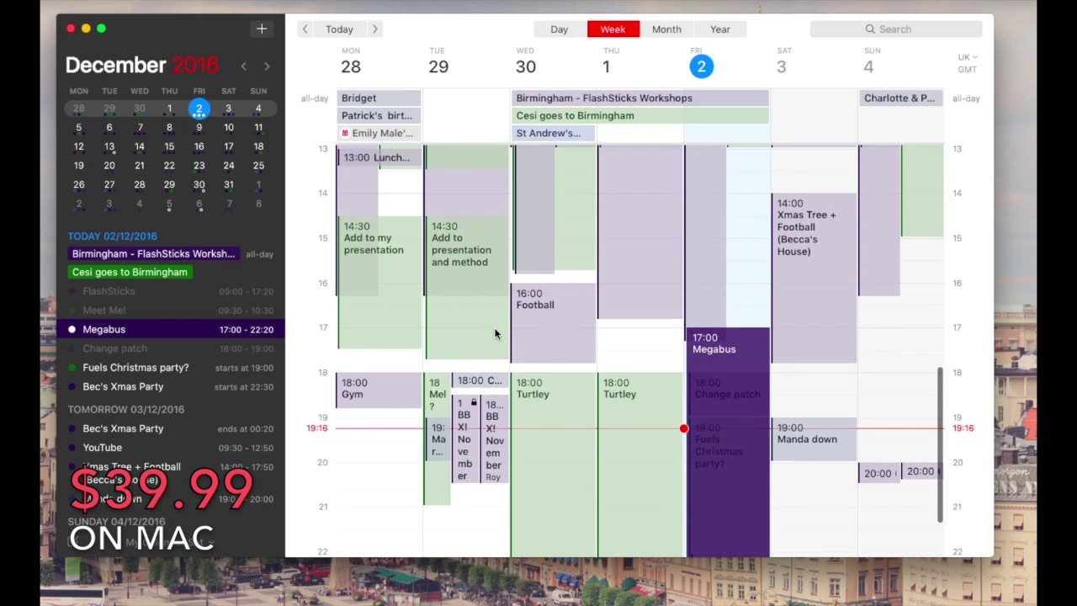
scroll(741, 436, "down", 3)
left_click(741, 436)
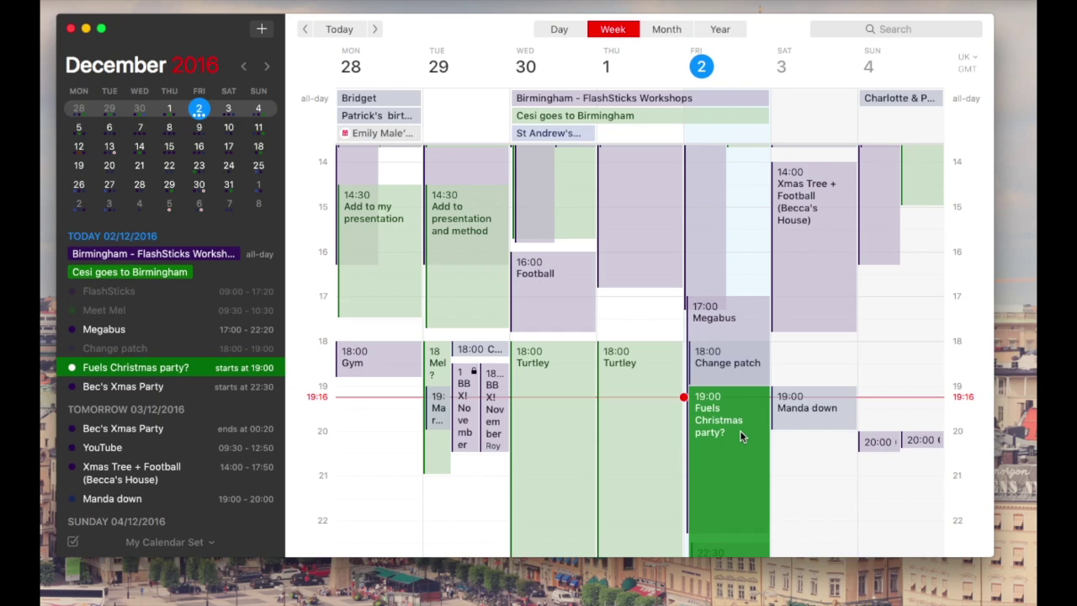
left_click(734, 320)
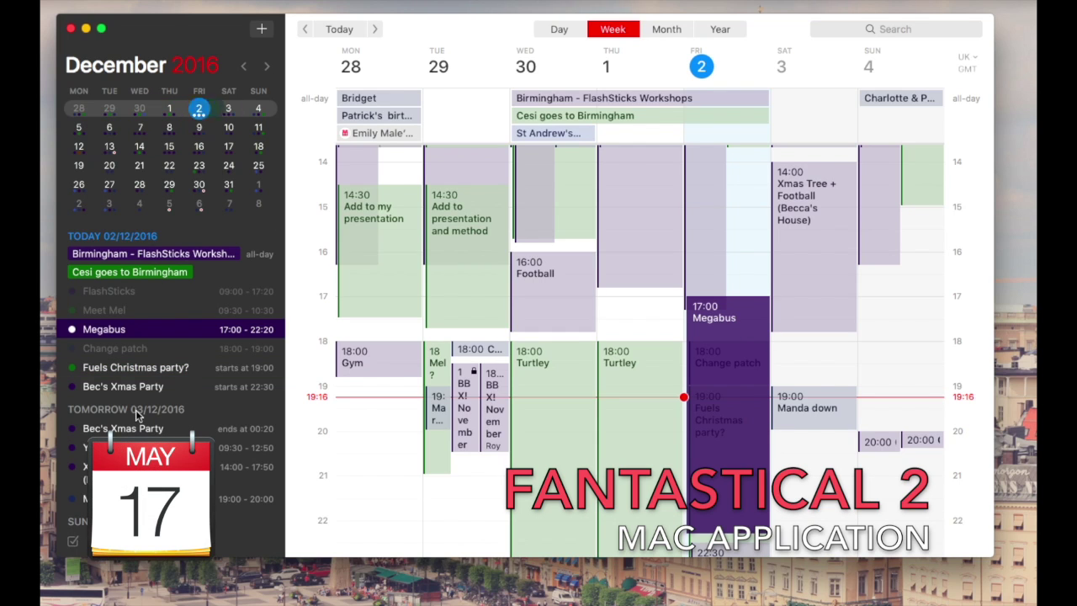
Step: Scroll through the sidebar agenda of today's and upcoming events
scroll(173, 416, "down", 5)
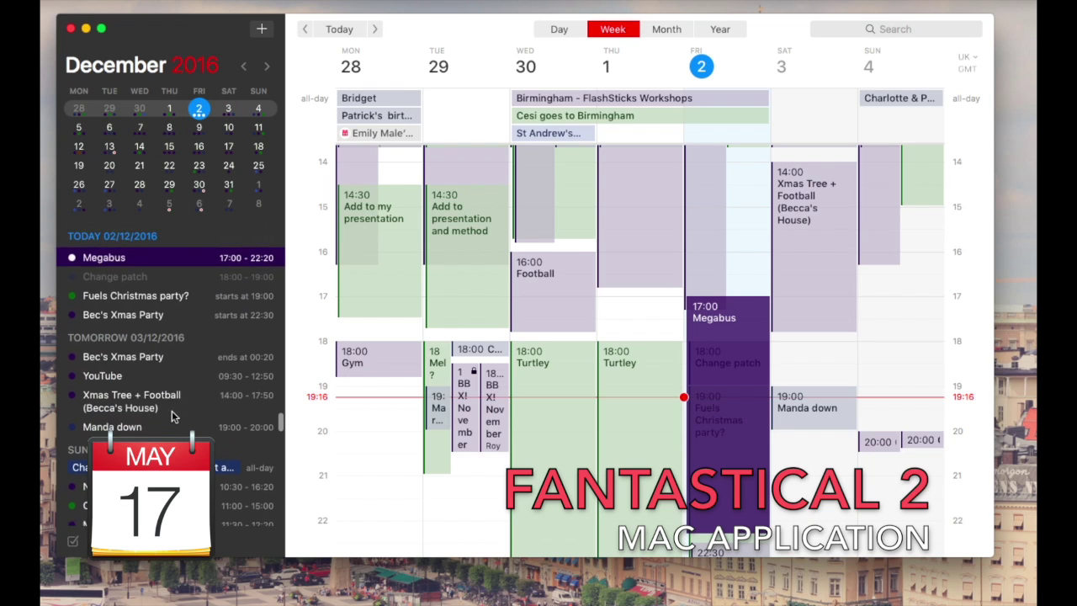
scroll(173, 416, "up", 5)
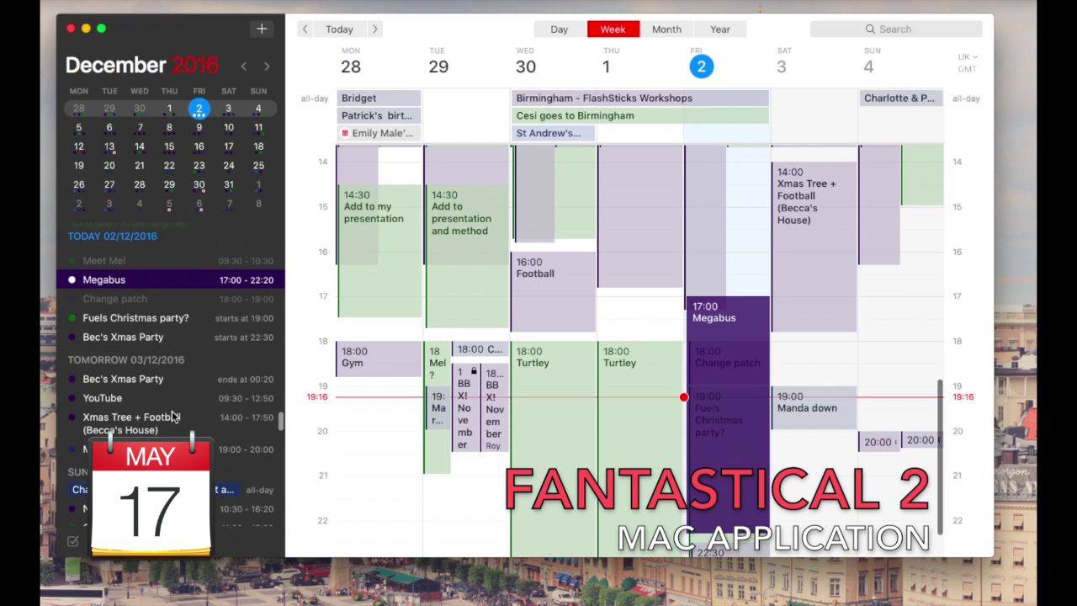
scroll(172, 416, "down", 4)
scroll(172, 415, "up", 3)
scroll(173, 416, "up", 2)
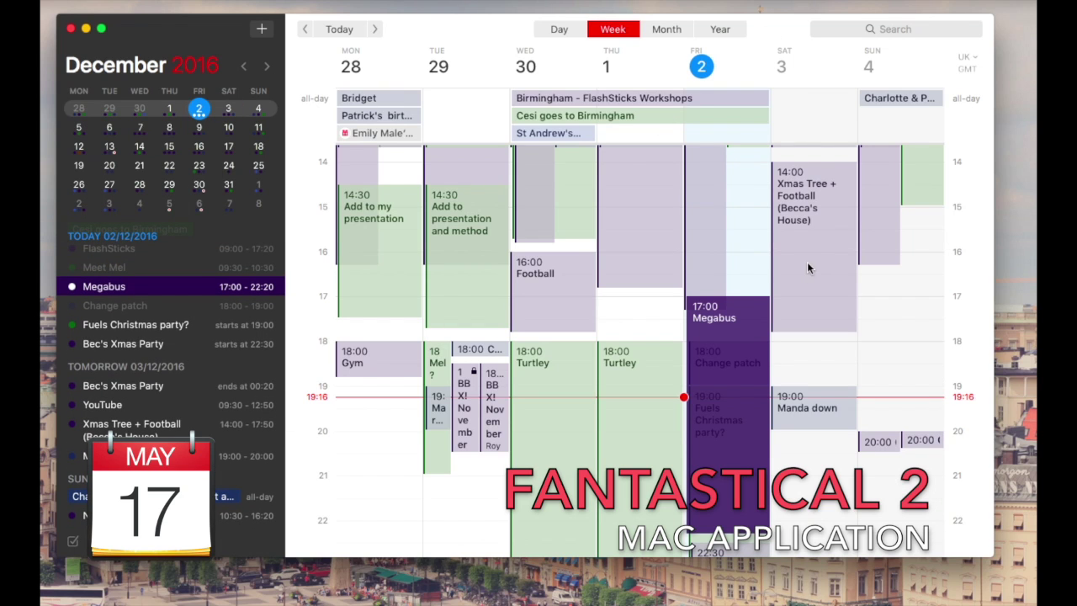
scroll(792, 285, "up", 3)
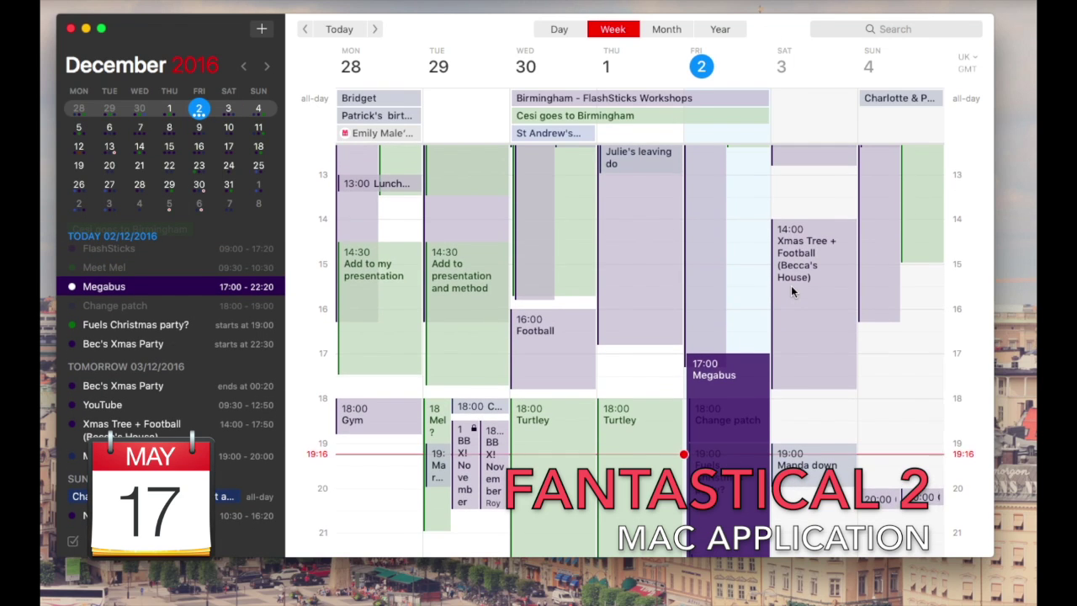
scroll(791, 285, "up", 5)
scroll(791, 285, "down", 6)
scroll(791, 292, "down", 3)
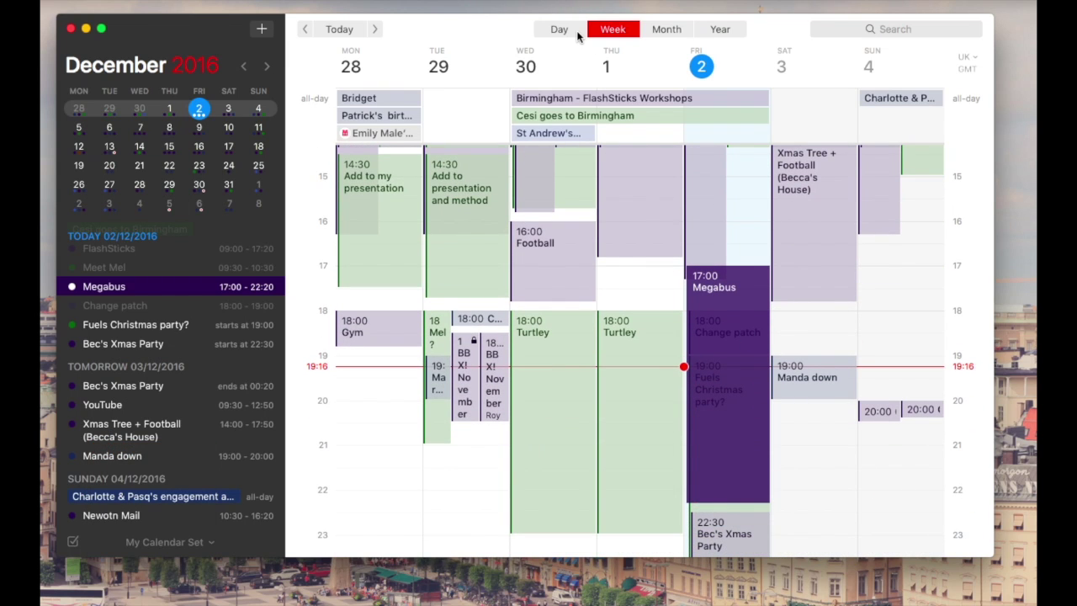
Step: In Month view, list the events of 8 December, 27 October and 4 November in turn
left_click(663, 30)
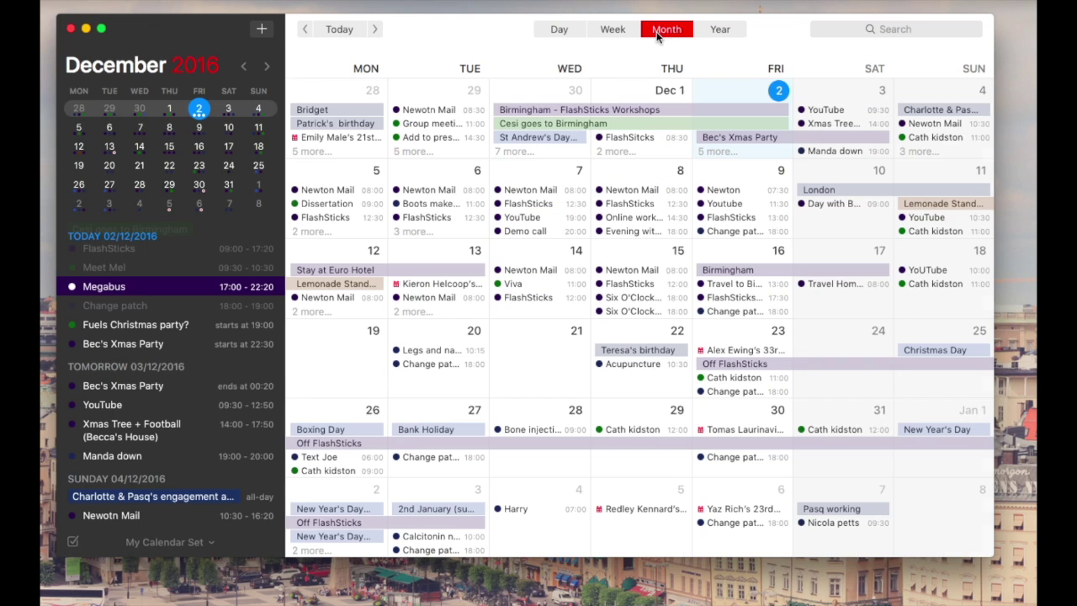
left_click(621, 191)
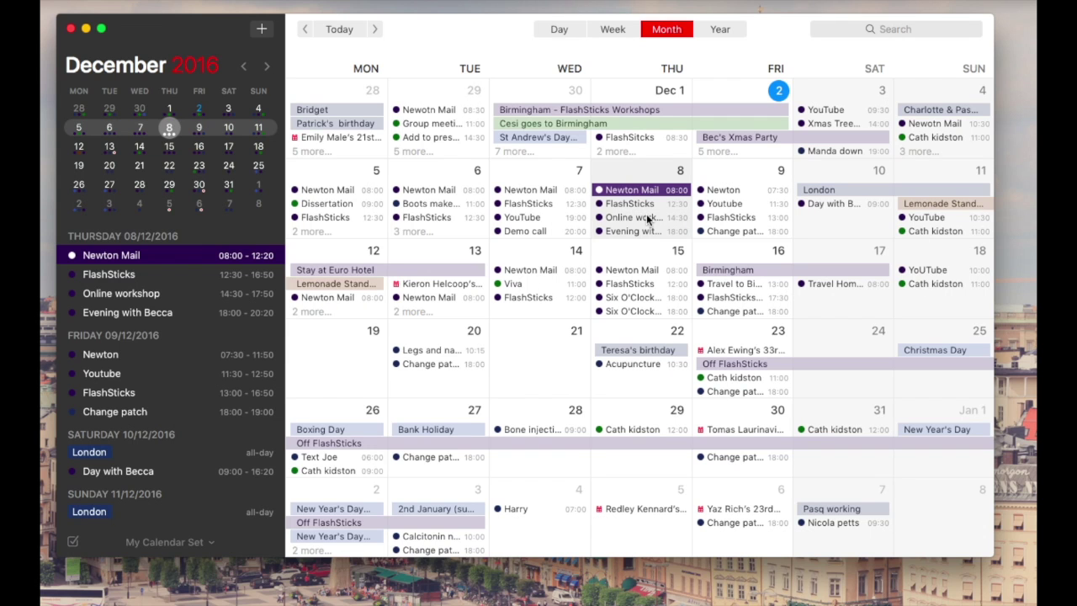
scroll(646, 181, "up", 5)
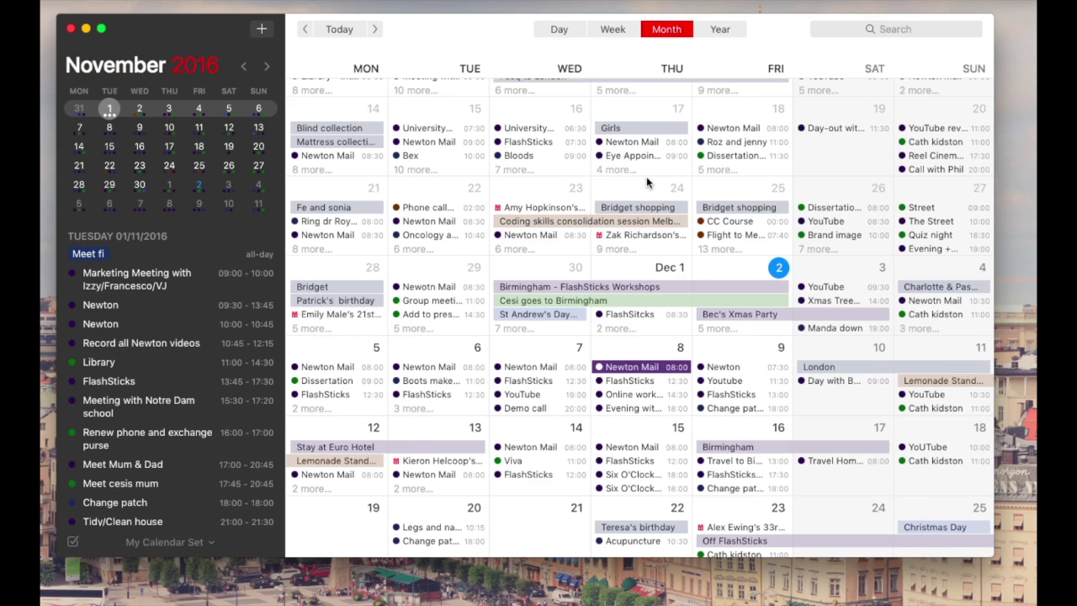
scroll(646, 181, "up", 2)
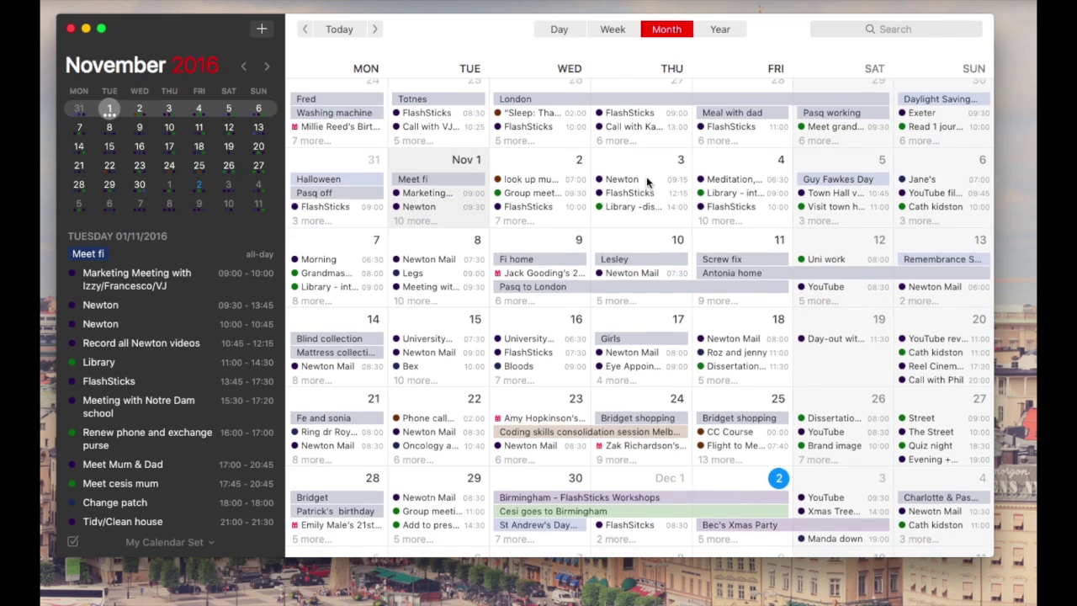
scroll(646, 181, "up", 1)
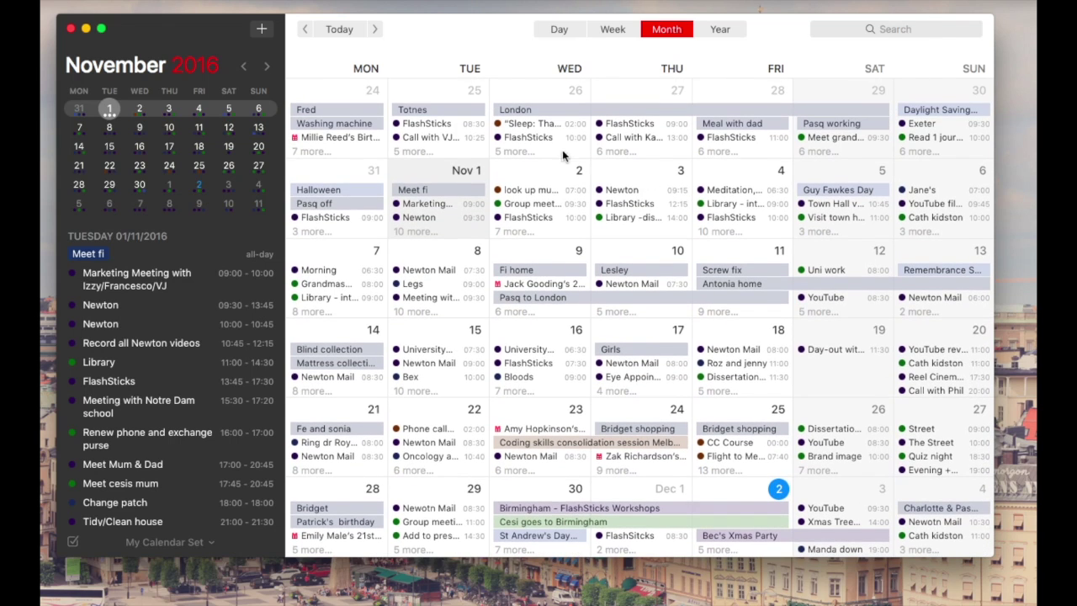
left_click(630, 124)
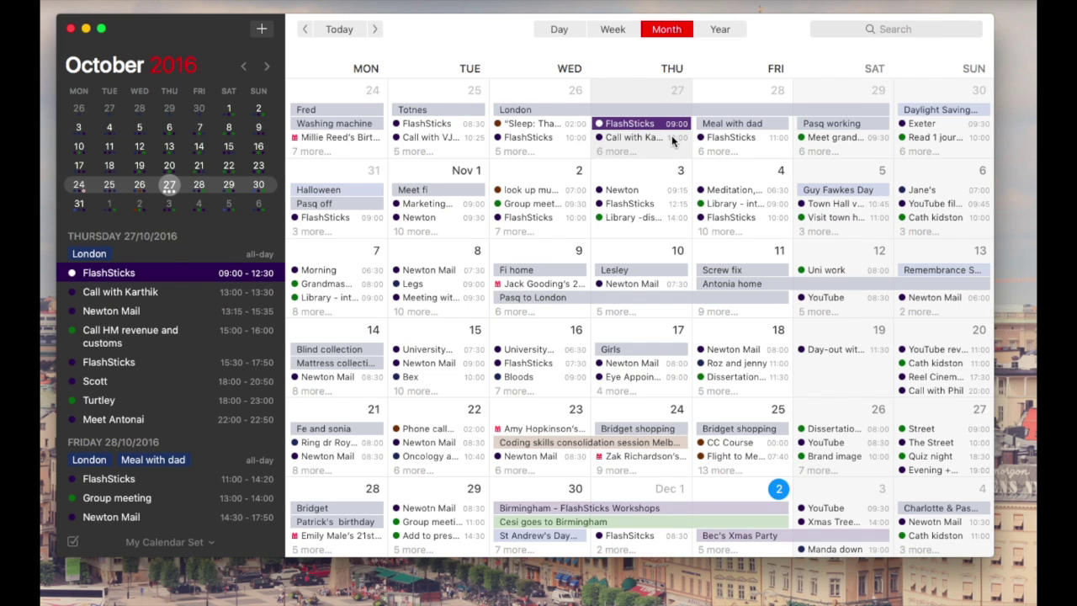
scroll(722, 209, "down", 1)
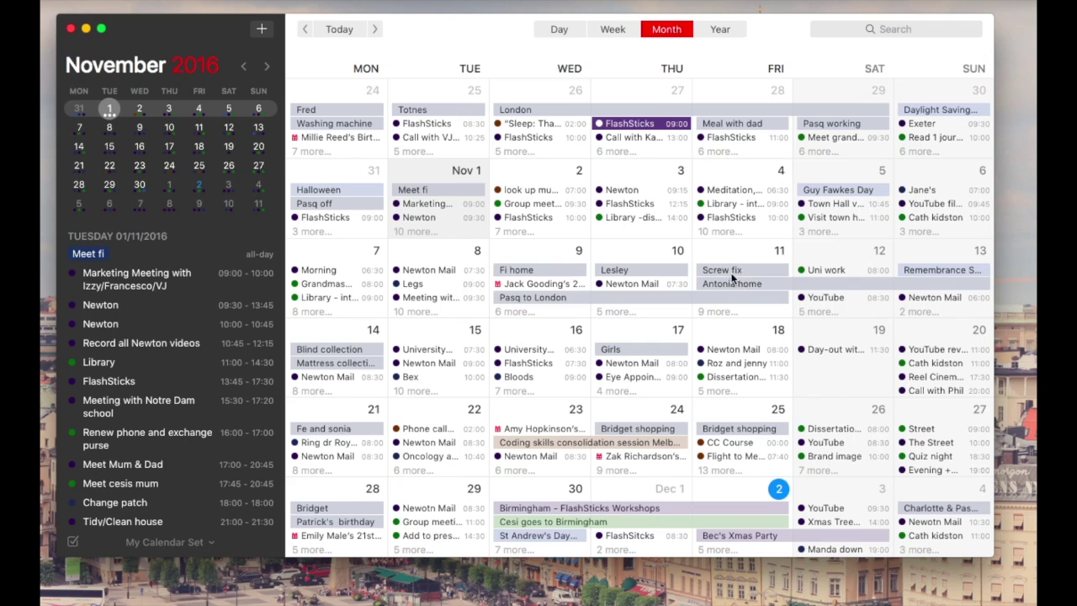
left_click(729, 194)
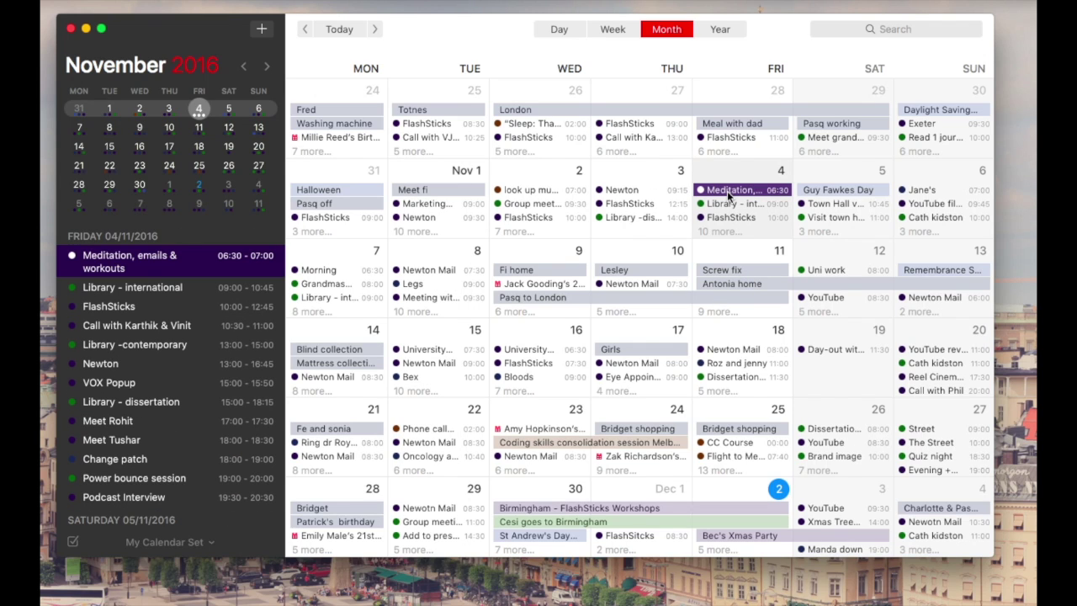
Step: Show the 2016 Year view, scrolling to 2017 and back
left_click(729, 30)
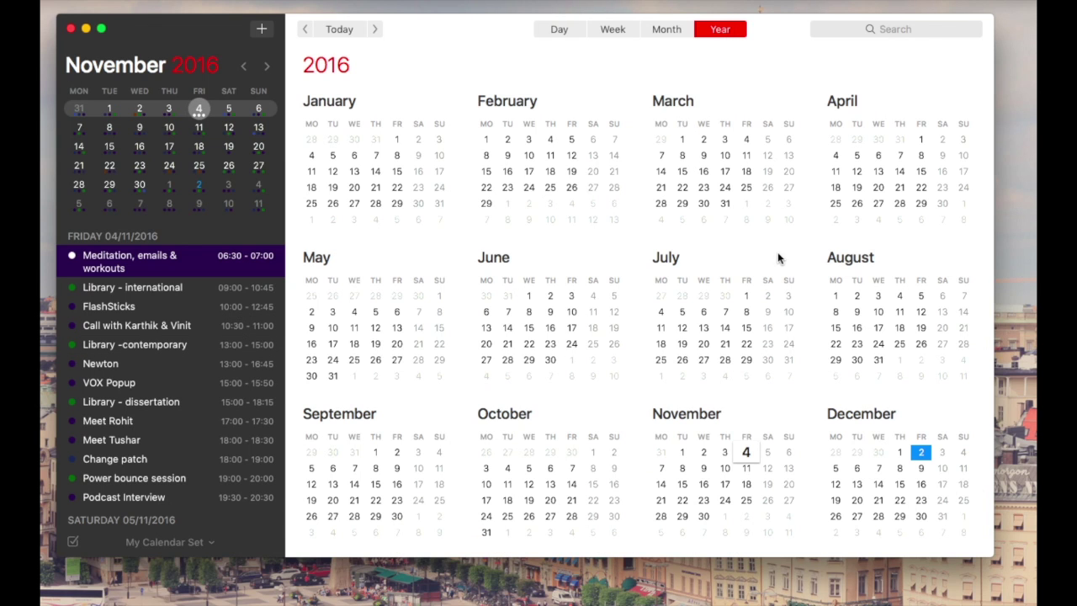
scroll(715, 338, "down", 10)
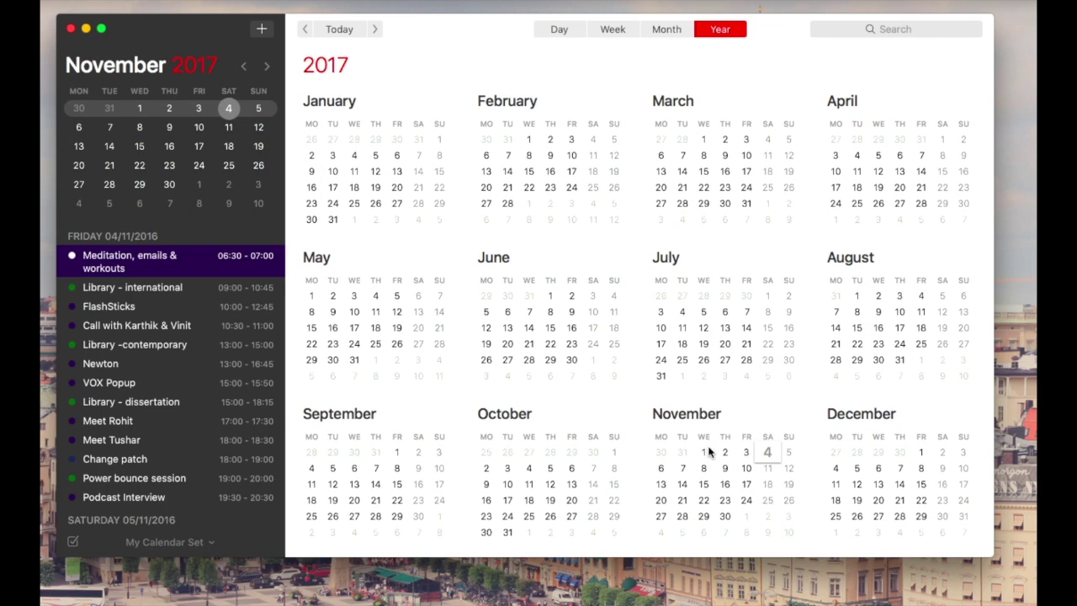
scroll(657, 345, "up", 10)
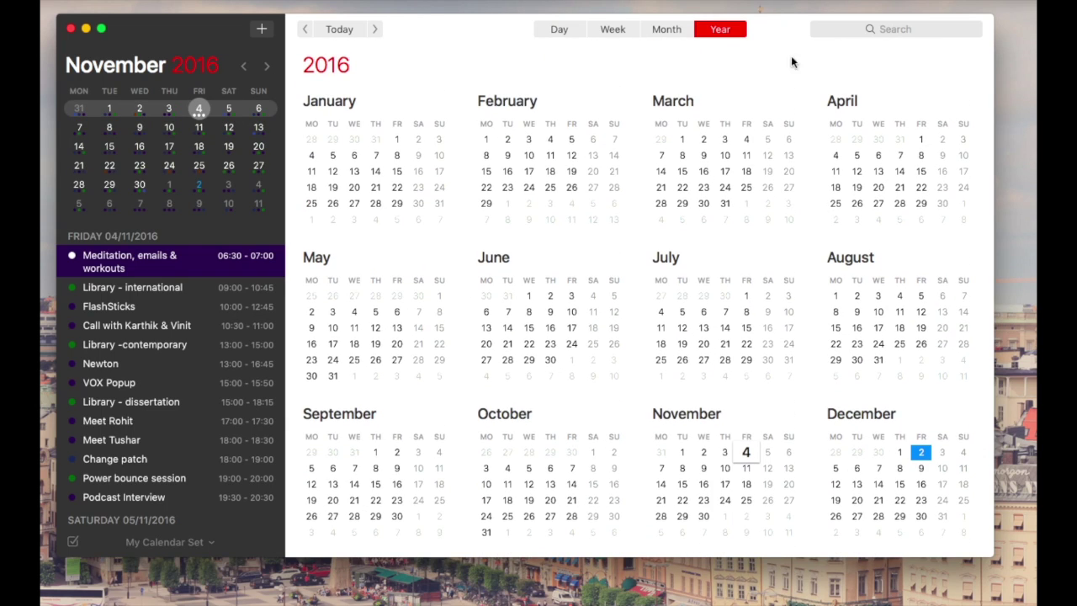